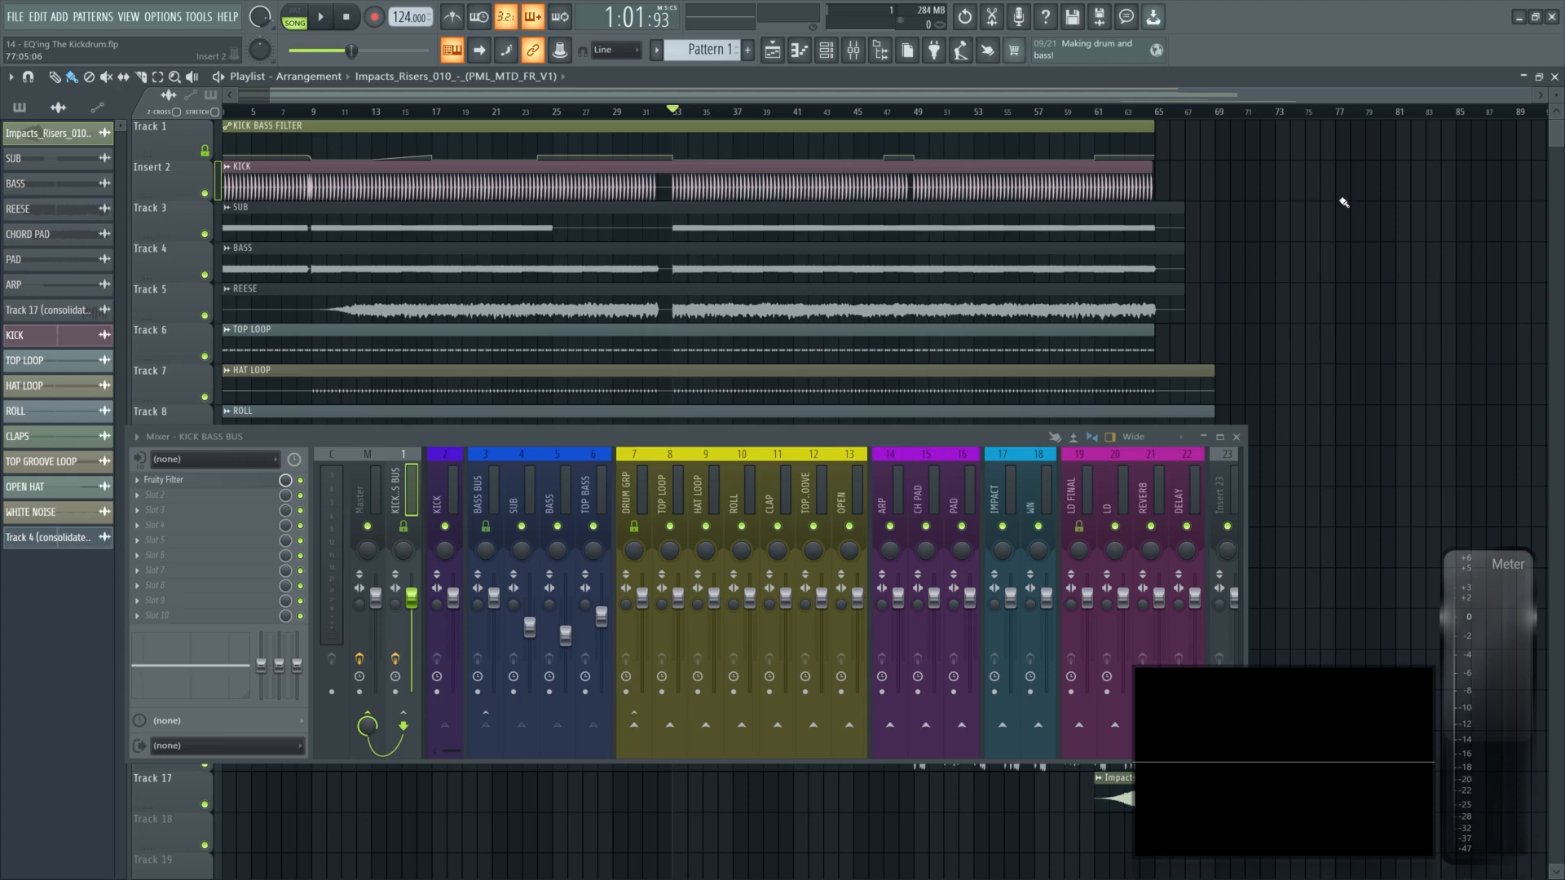
Save the project and select the KICK clip around bar 33 in the playlist
{"action": "key", "text": "ctrl+s"}
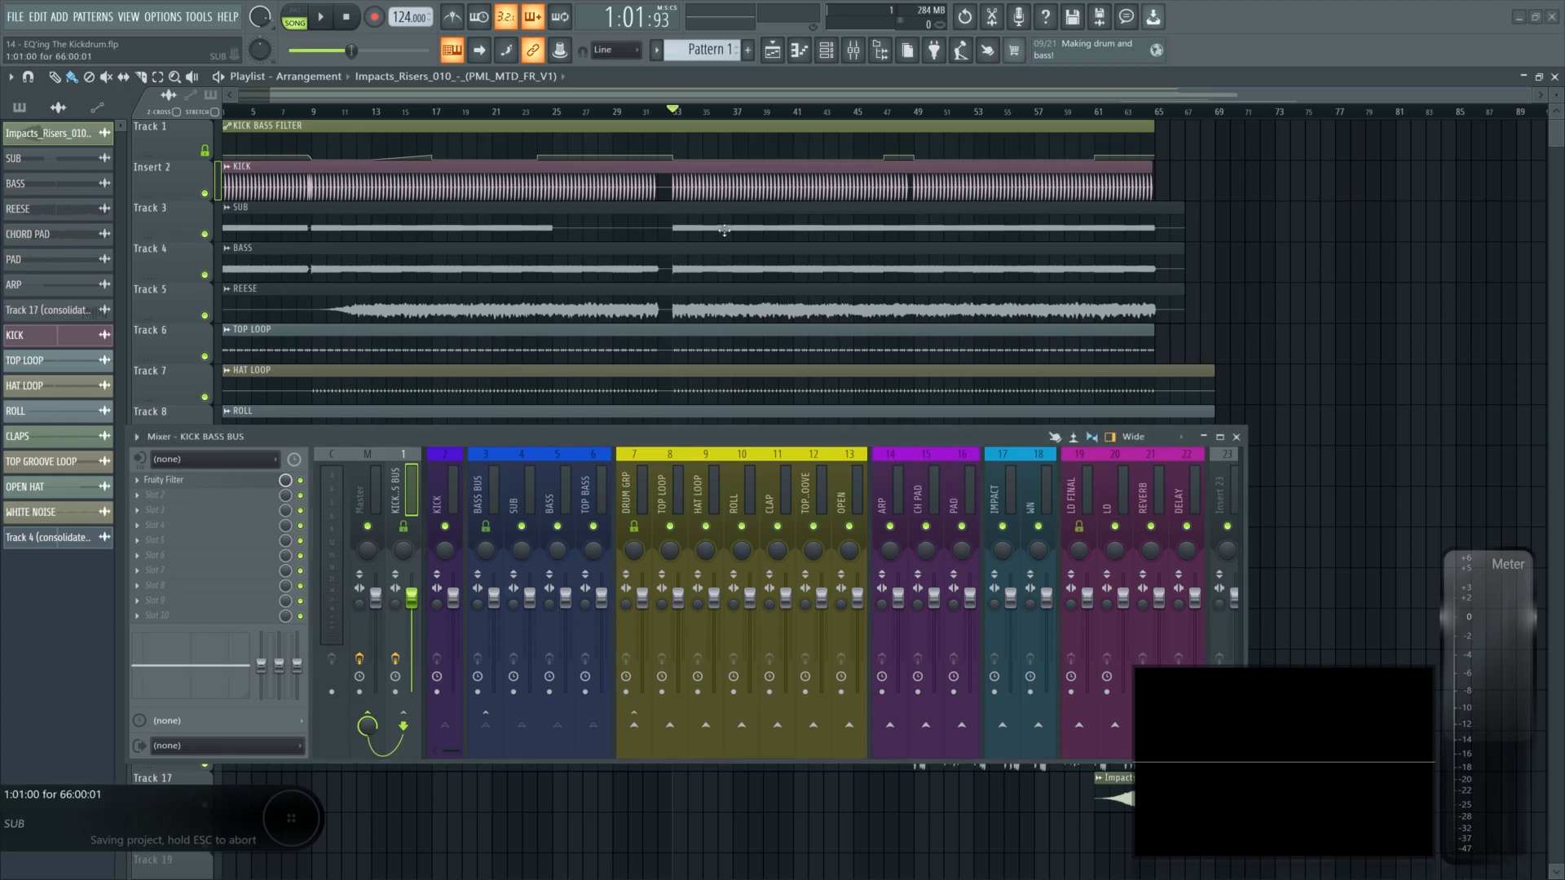
{"action": "scroll", "coordinate": [724, 231], "scroll_direction": "up", "scroll_amount": 10}
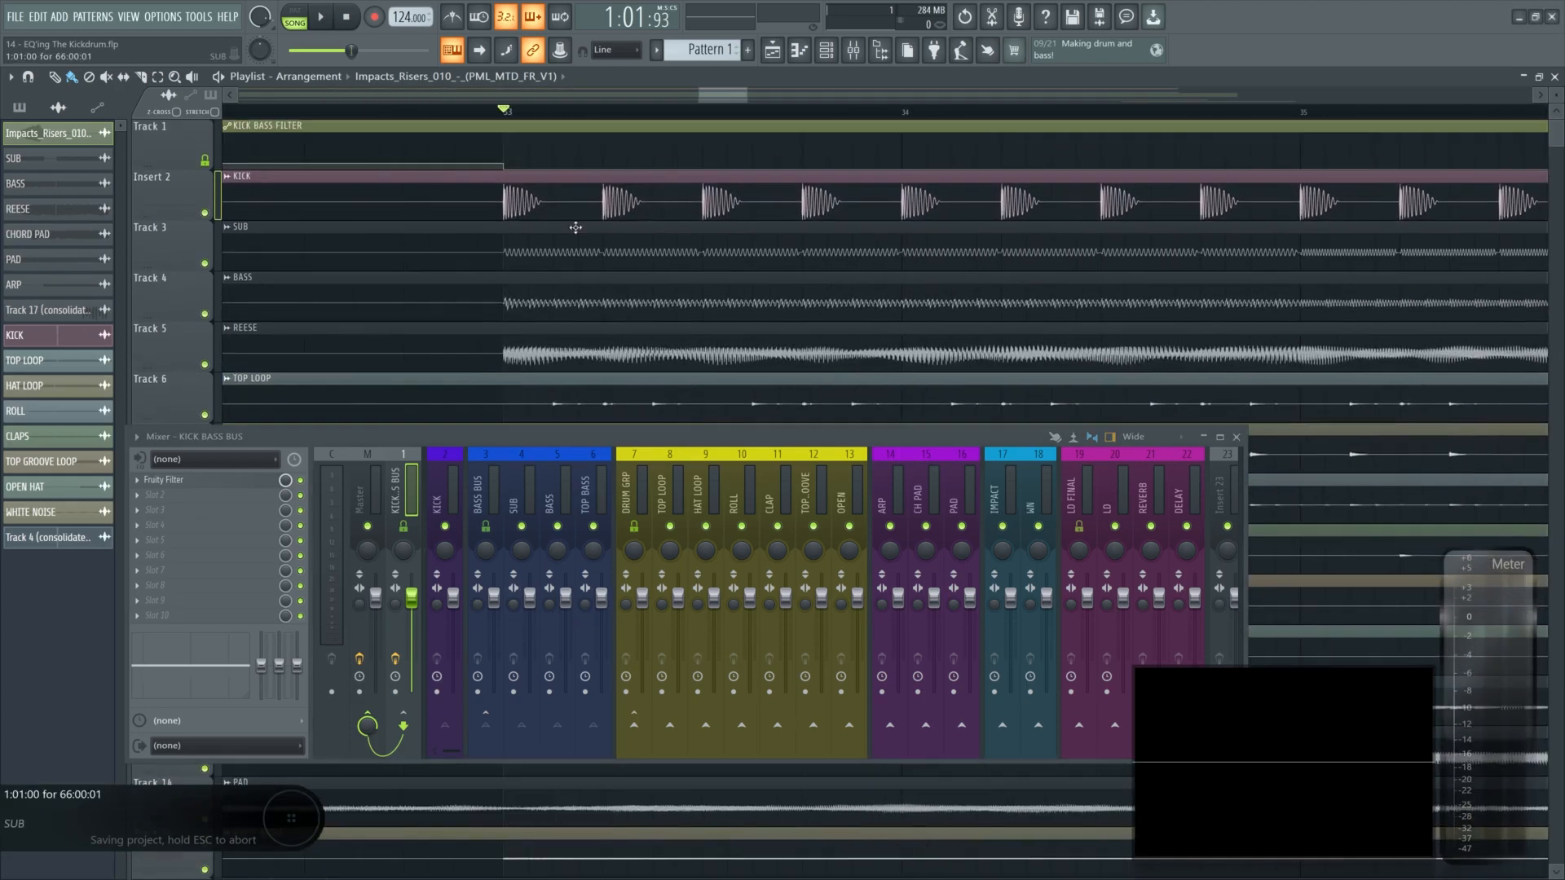
{"action": "left_click_drag", "start_coordinate": [507, 189], "coordinate": [951, 183]}
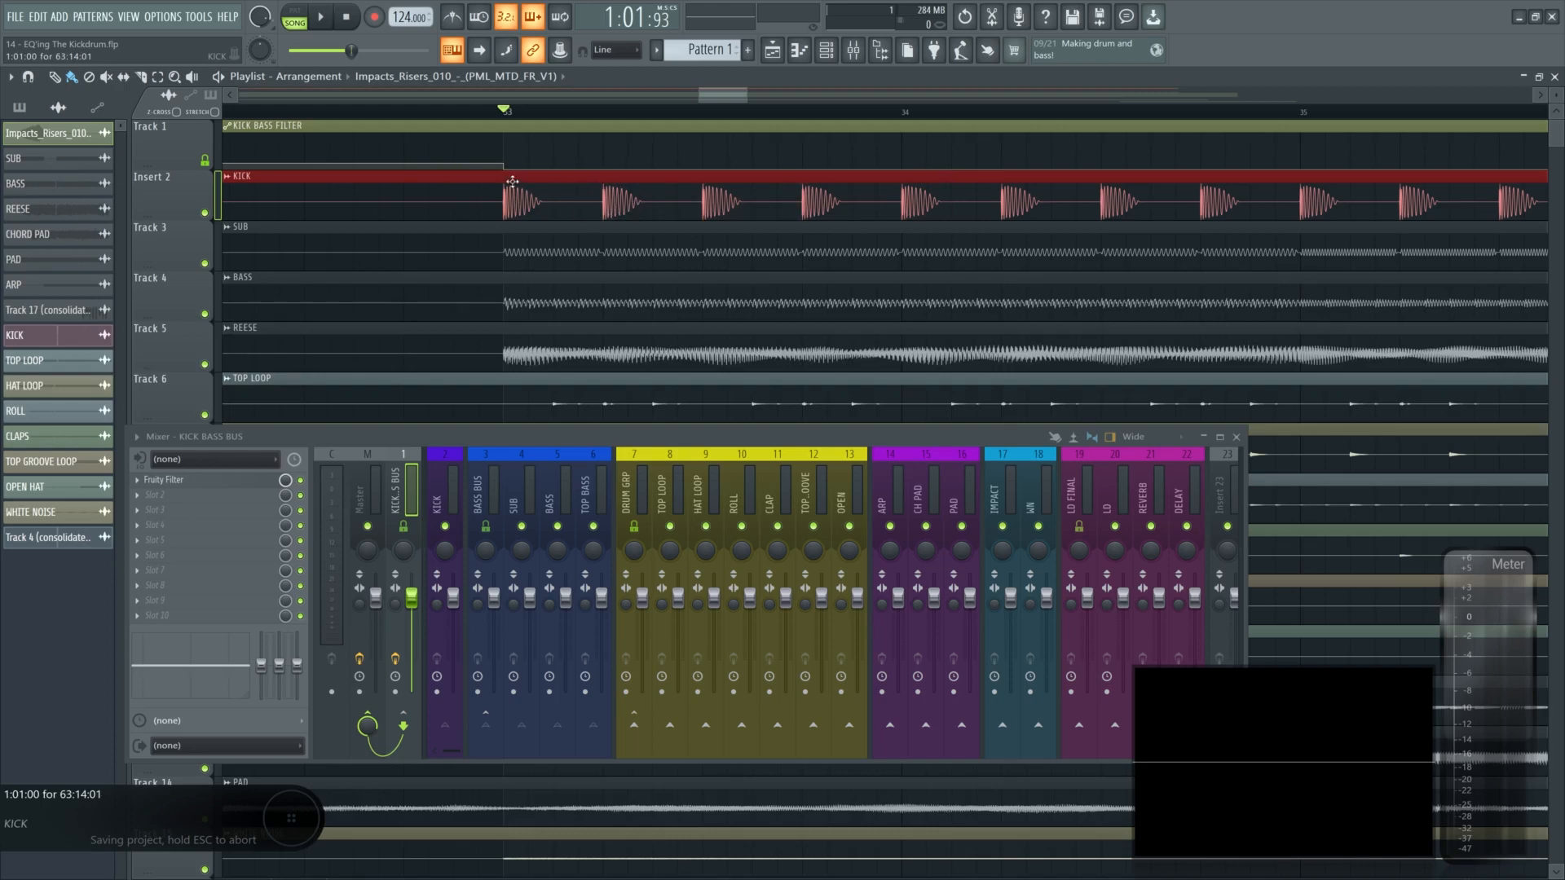
{"action": "scroll", "coordinate": [536, 192], "scroll_direction": "up", "scroll_amount": 5}
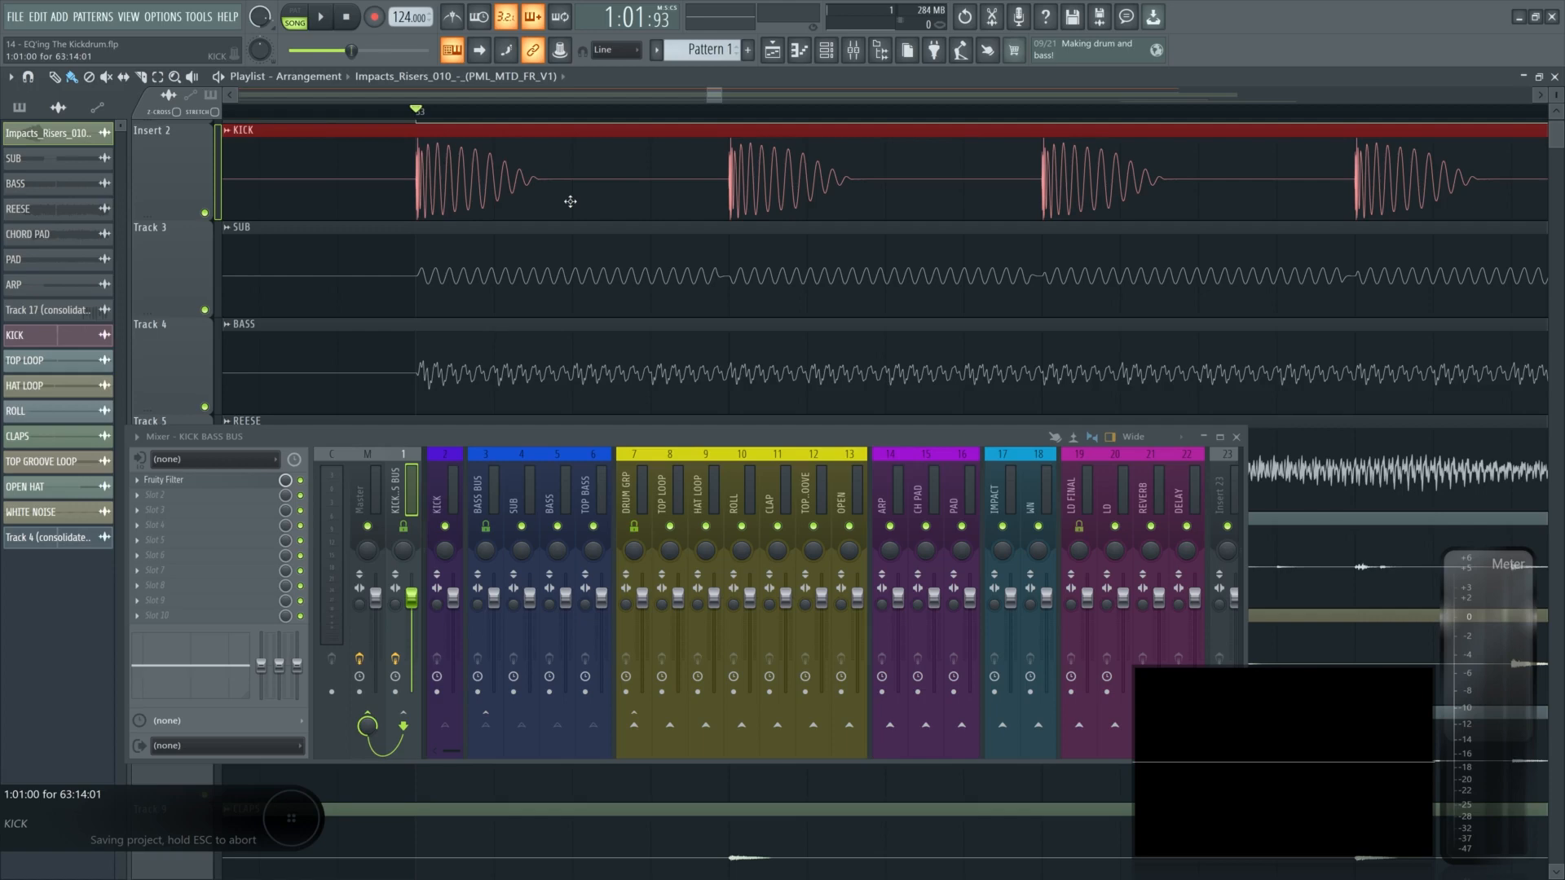
Load Fruity Parametric EQ 2 in the first effect slot of the KICK mixer track and solo the kick's playlist track
{"action": "left_click", "coordinate": [442, 481]}
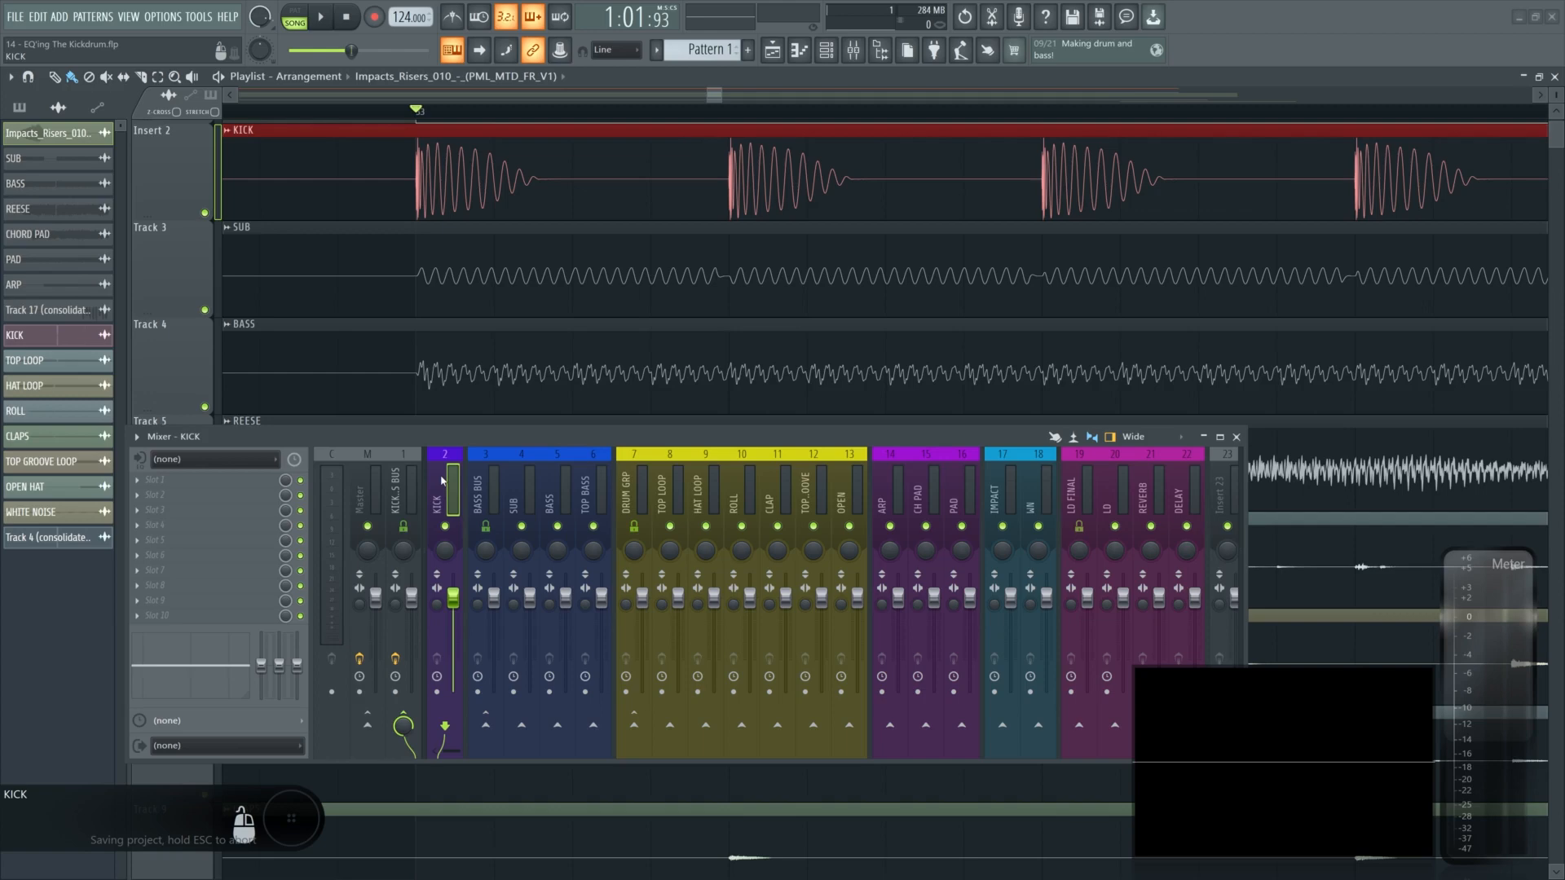
{"action": "left_click", "coordinate": [219, 483]}
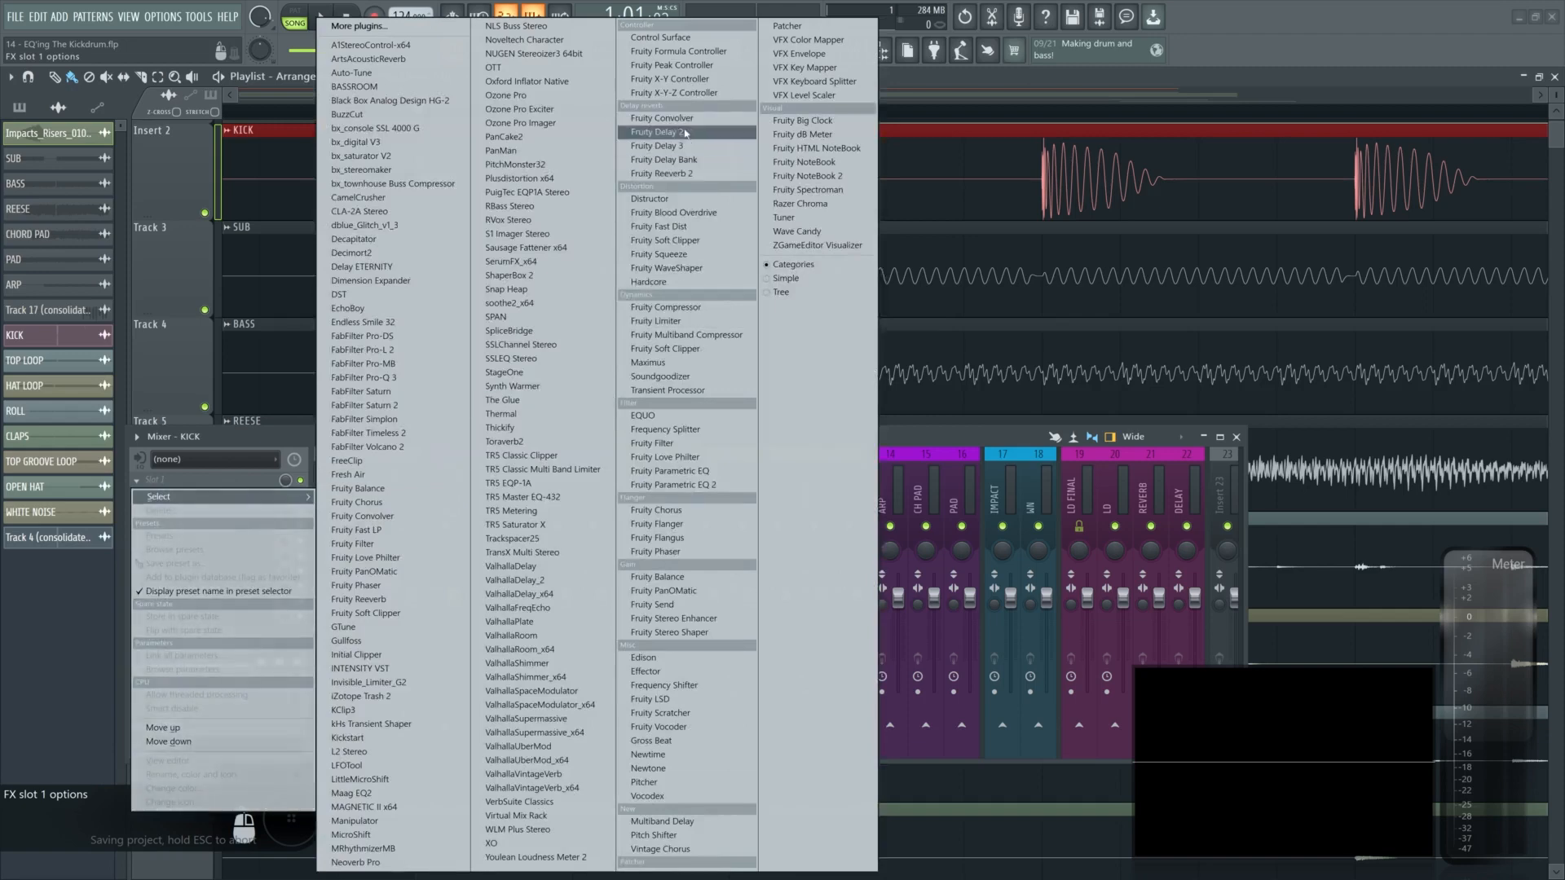
{"action": "left_click", "coordinate": [668, 484]}
{"action": "left_click_drag", "start_coordinate": [652, 440], "coordinate": [833, 568]}
{"action": "left_click_drag", "start_coordinate": [454, 129], "coordinate": [586, 370]}
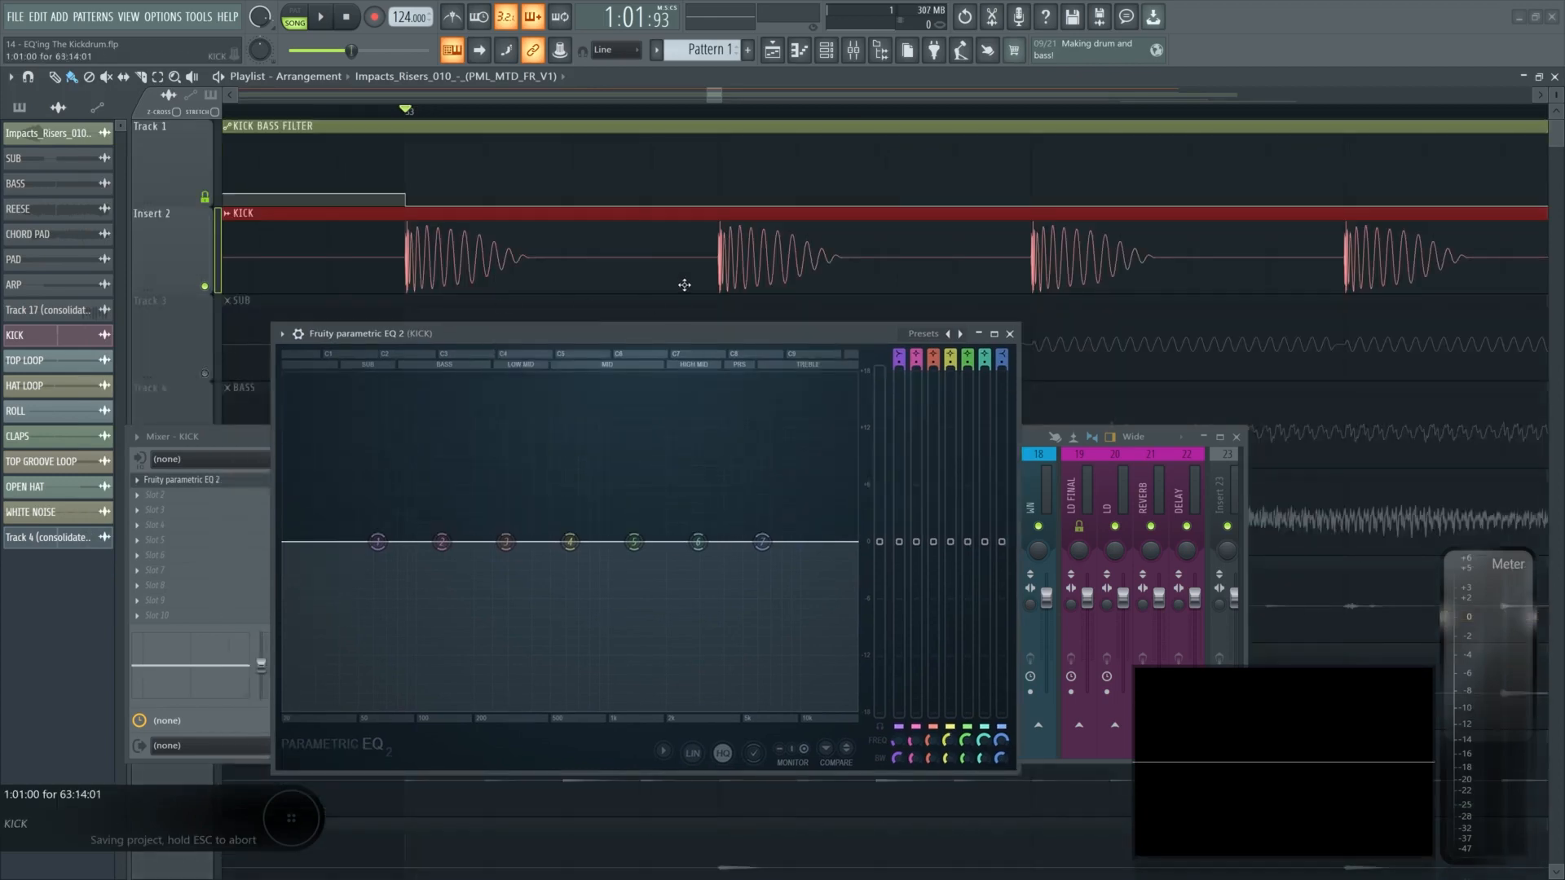
Audition the soloed kick and lower the KICK mixer track's volume to about -5 dB
{"action": "key", "text": "space"}
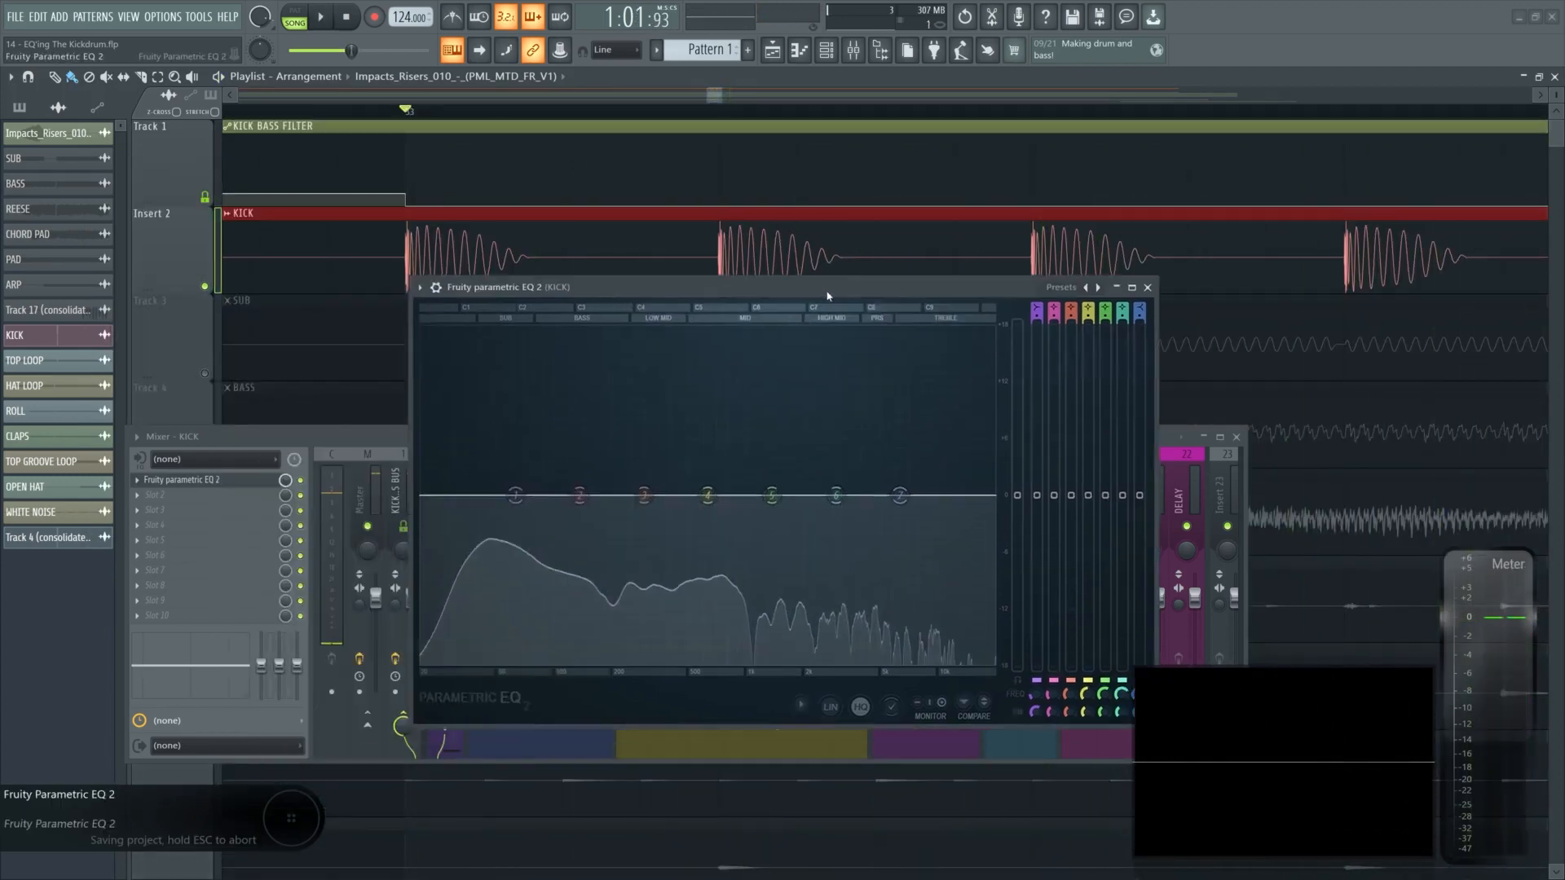
{"action": "left_click_drag", "start_coordinate": [452, 597], "coordinate": [452, 617]}
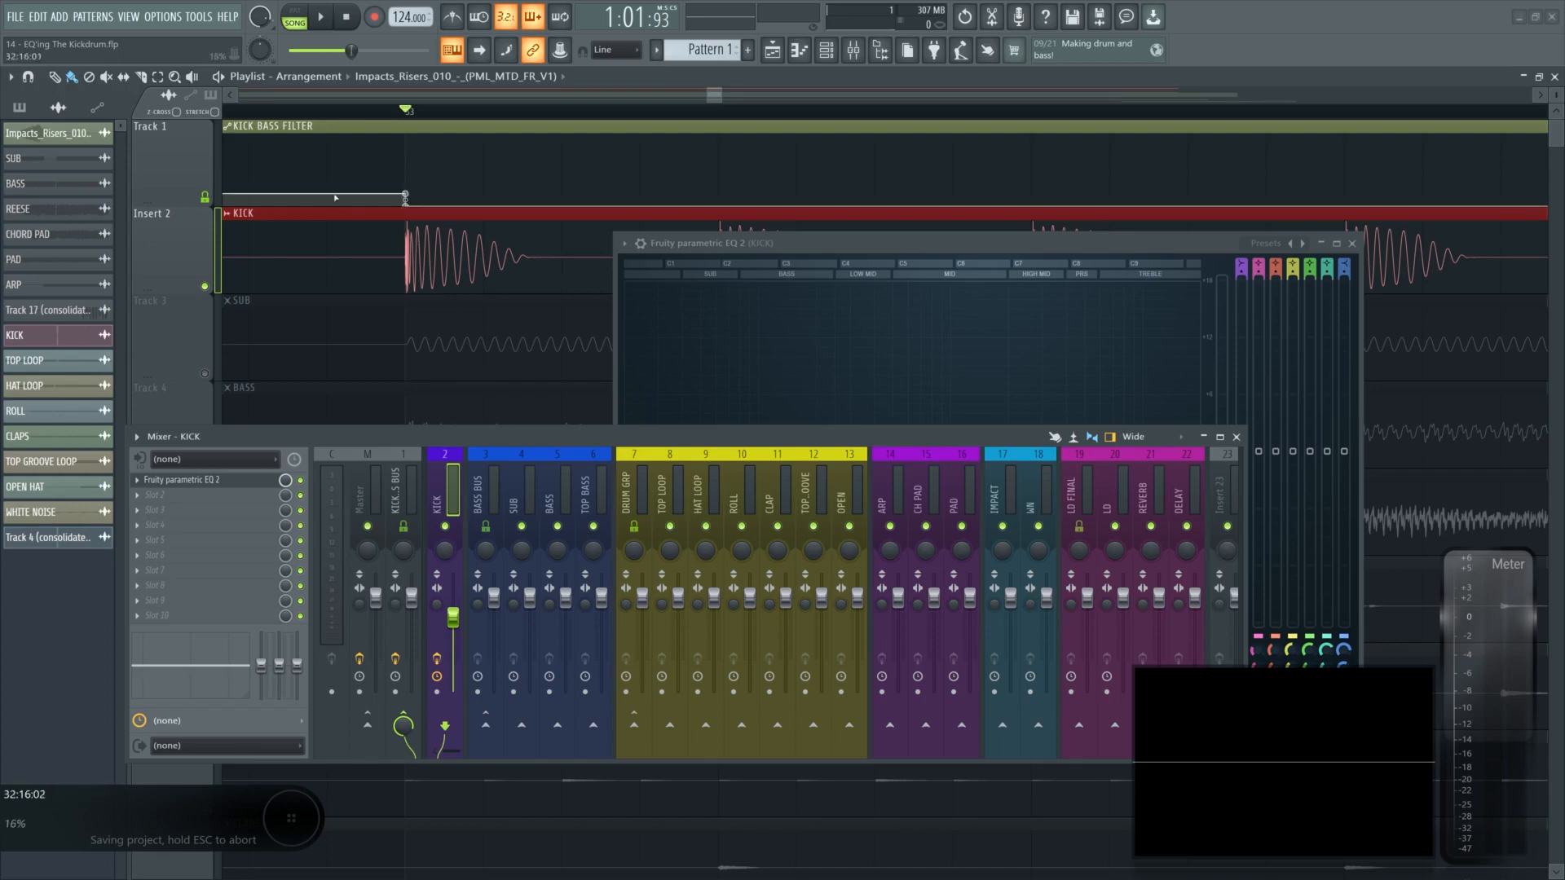
{"action": "left_click_drag", "start_coordinate": [393, 290], "coordinate": [497, 254]}
{"action": "mouse_move", "coordinate": [892, 246]}
{"action": "left_mouse_down"}
{"action": "mouse_move", "coordinate": [687, 240]}
{"action": "mouse_move", "coordinate": [704, 272]}
{"action": "mouse_move", "coordinate": [893, 273]}
{"action": "left_mouse_up"}
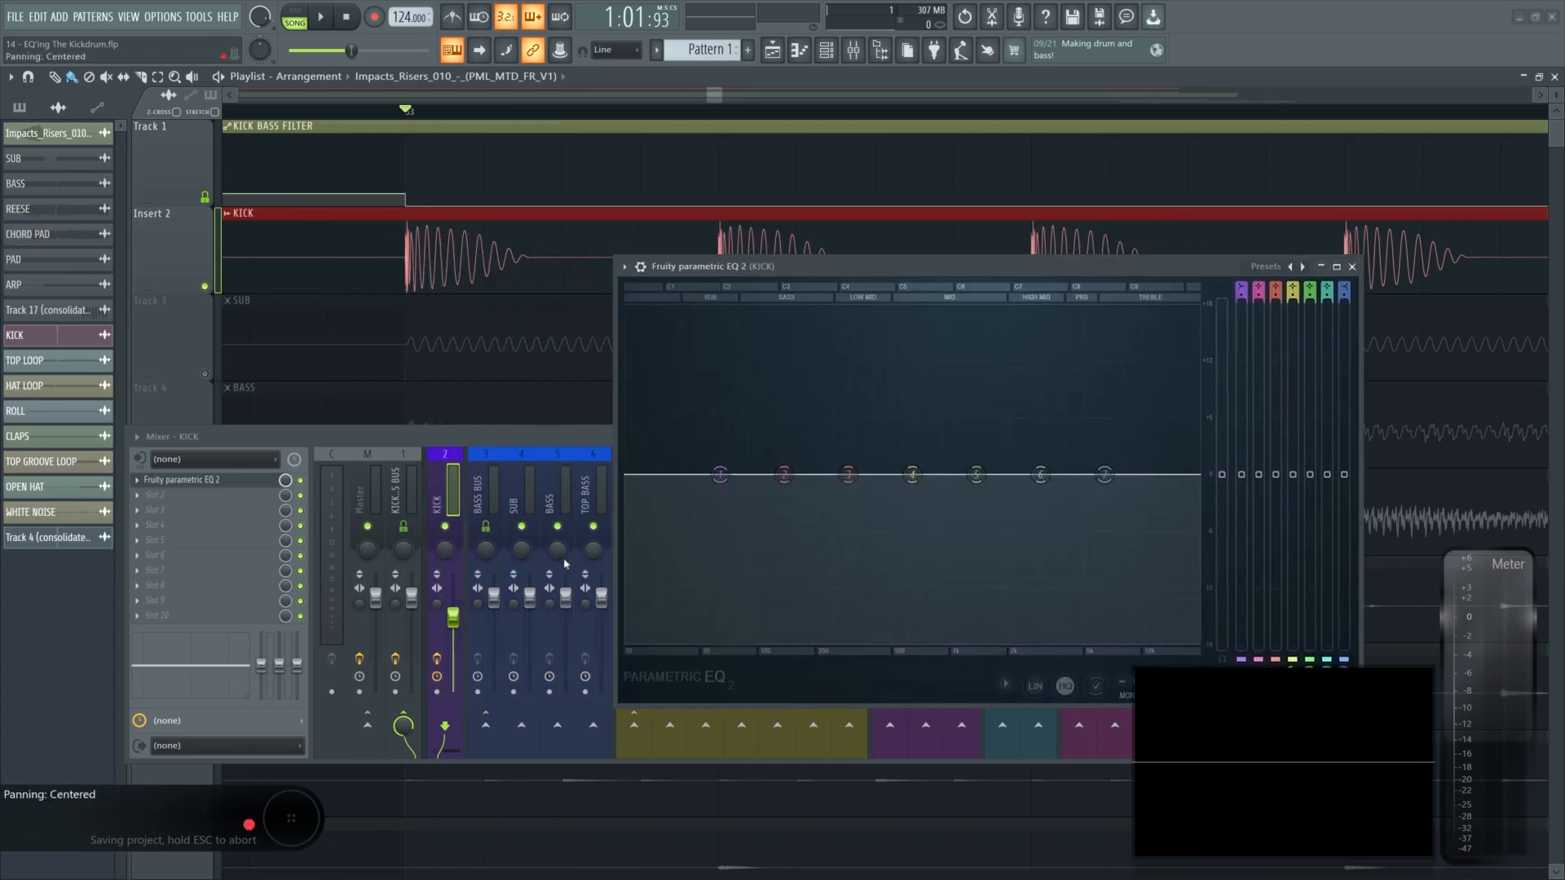
{"action": "left_click", "coordinate": [439, 608]}
{"action": "left_click", "coordinate": [454, 616], "text": "alt"}
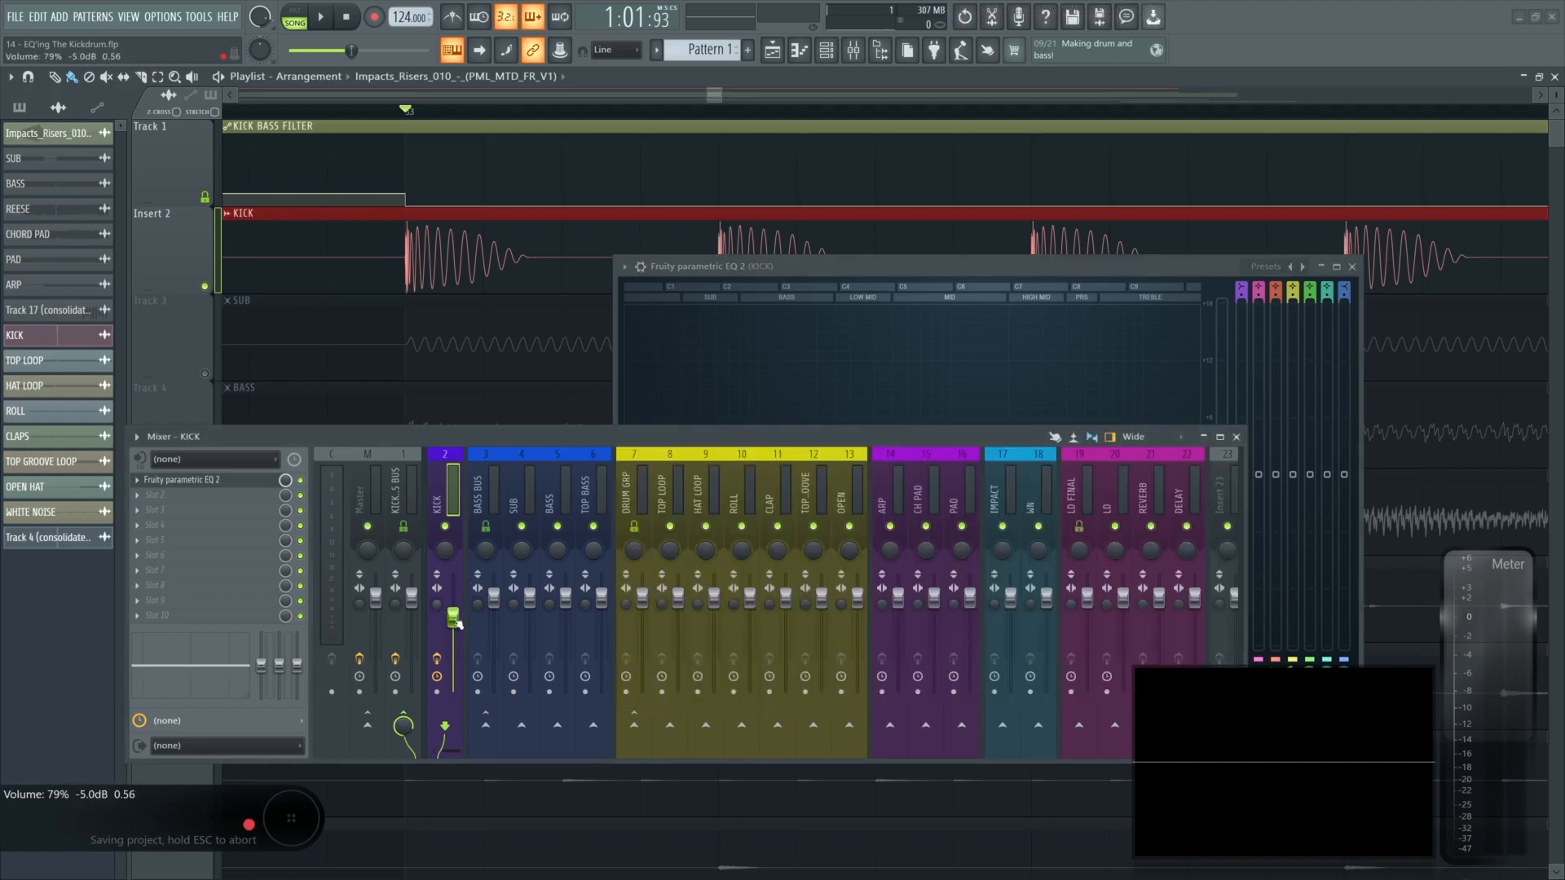
{"action": "left_click_drag", "start_coordinate": [453, 620], "coordinate": [453, 620]}
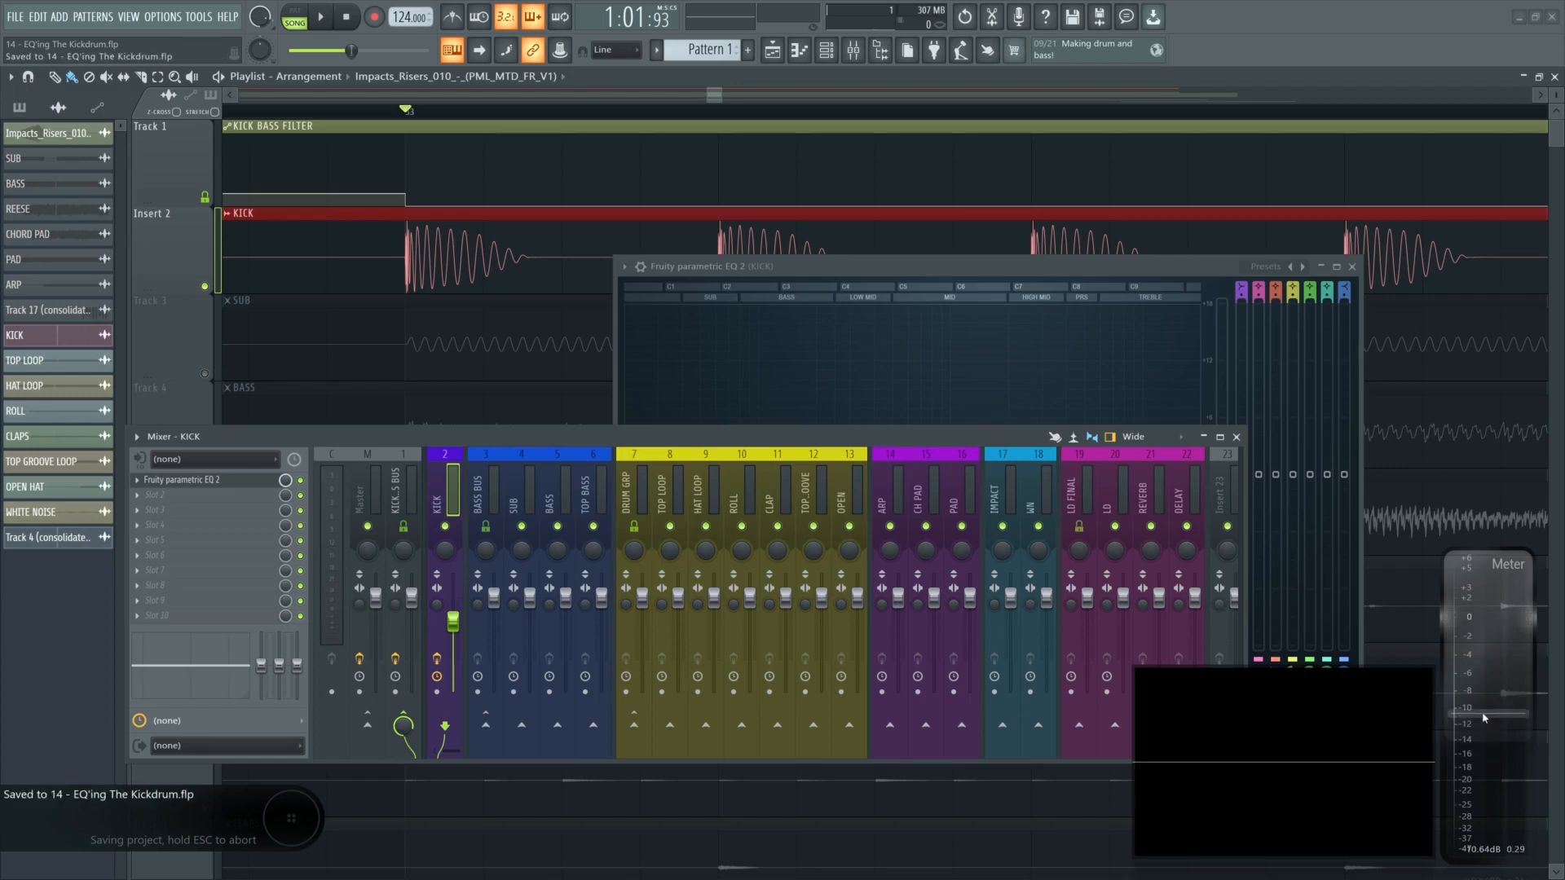
Play the kick at its lowered level and bring its Fruity Parametric EQ 2 into view
{"action": "key", "text": "space"}
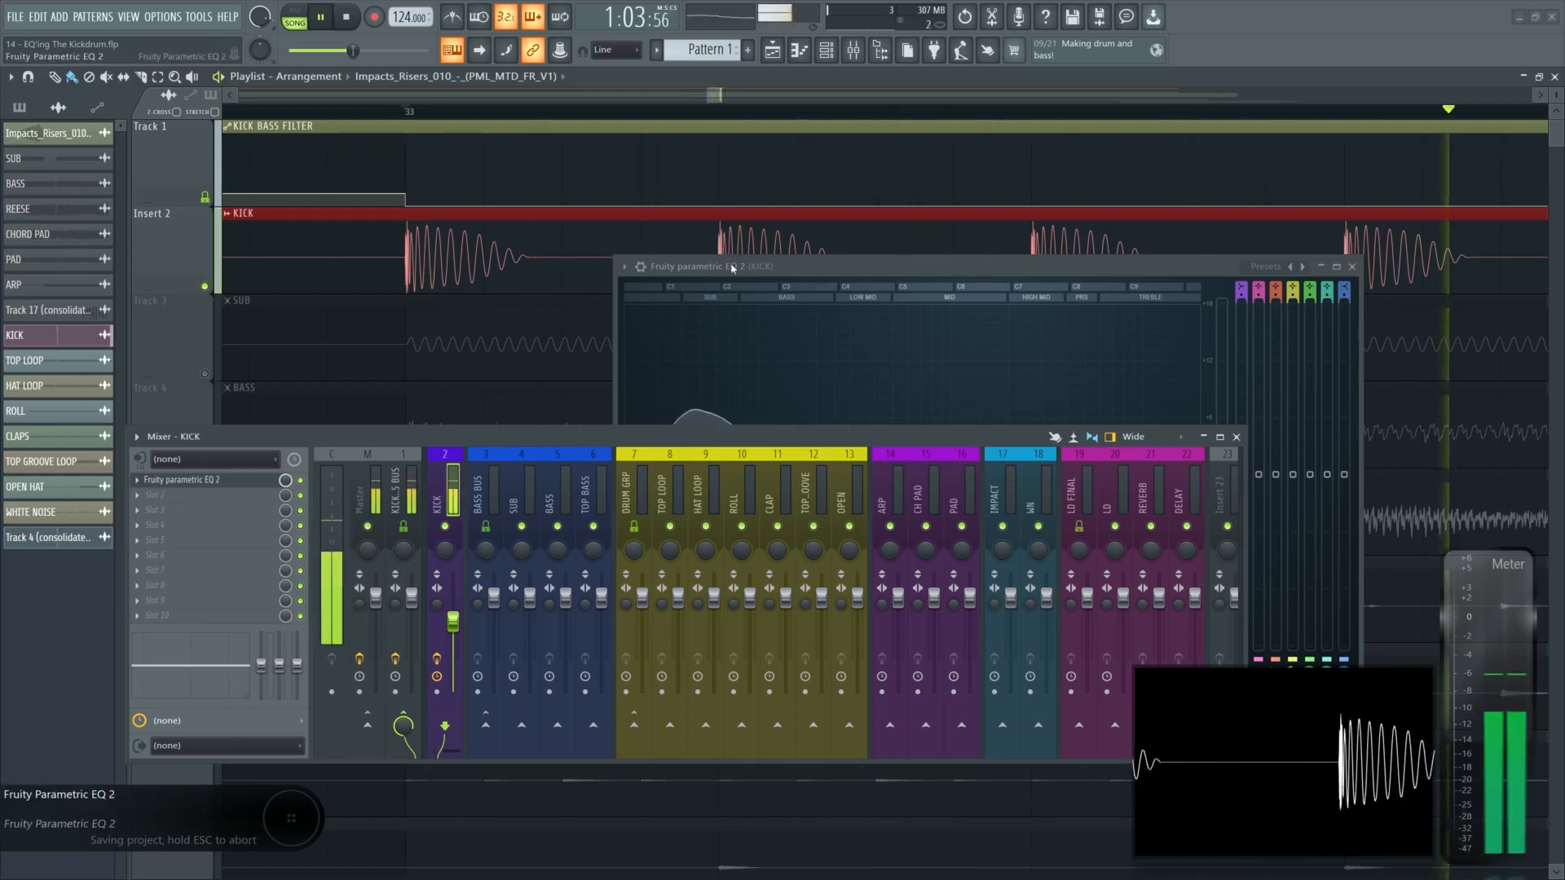
{"action": "left_click", "coordinate": [181, 479]}
{"action": "key", "text": "space"}
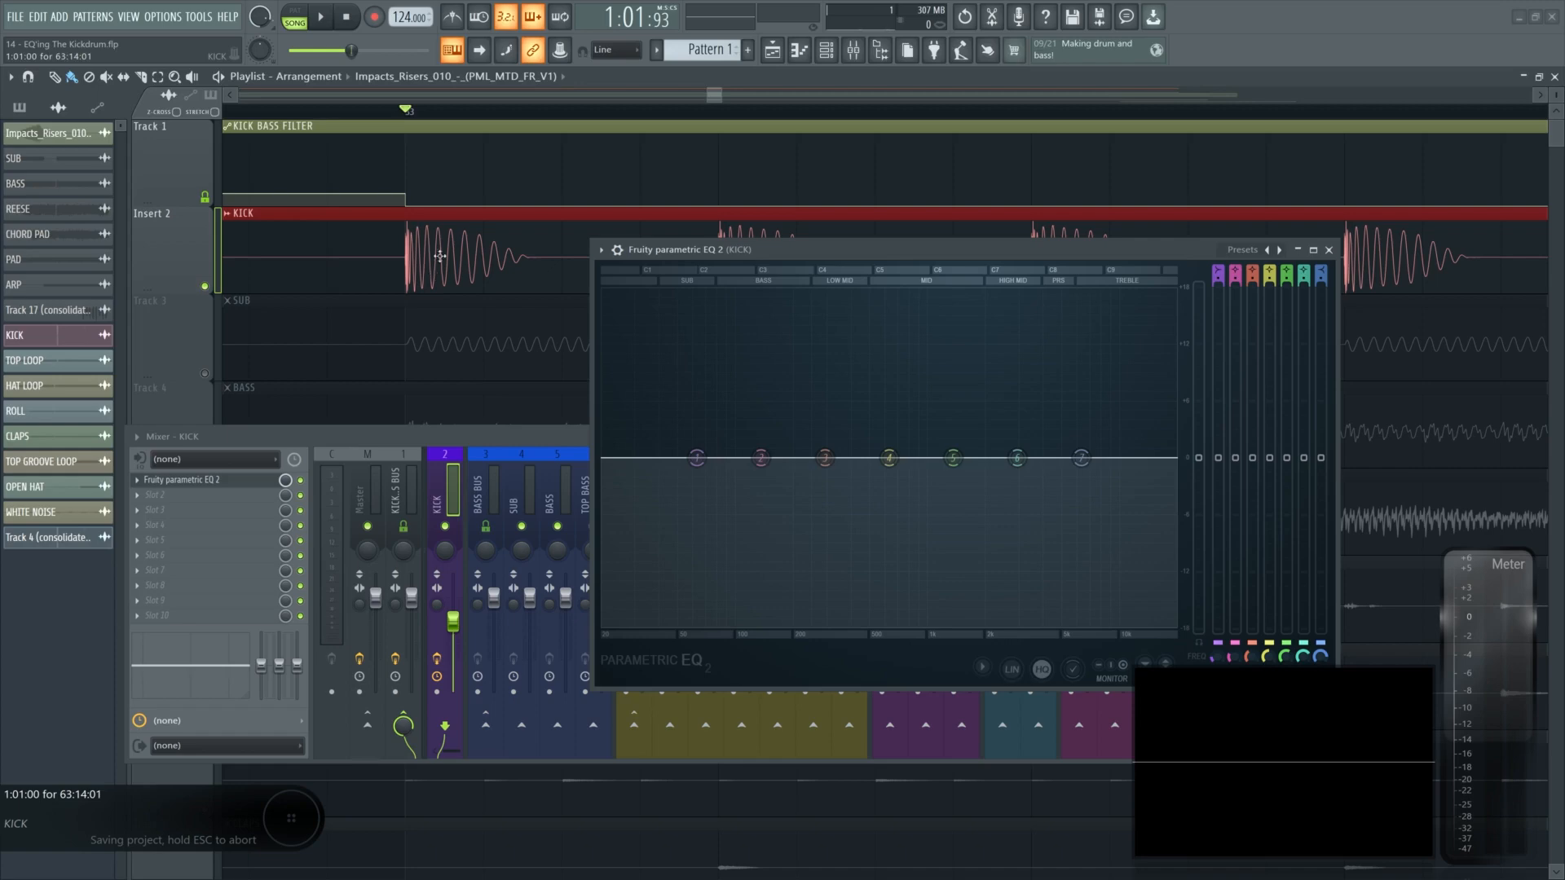
Switch the solo to the SUB playlist track, move the EQ window aside, and return the solo to the kick track
{"action": "scroll", "coordinate": [432, 258], "scroll_direction": "down", "scroll_amount": 1}
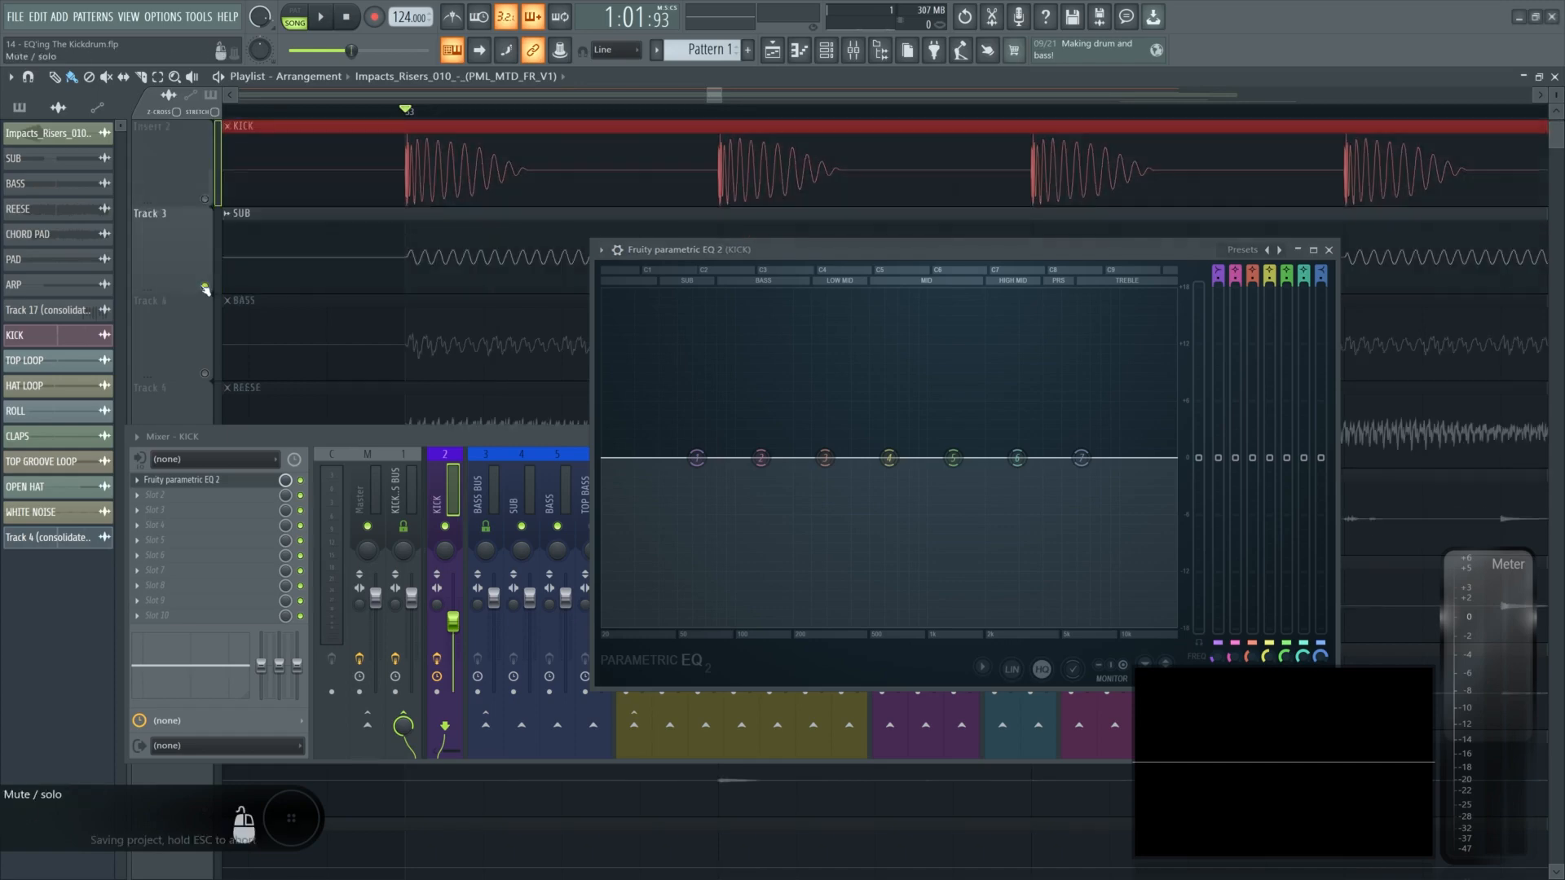
{"action": "left_click_drag", "start_coordinate": [675, 251], "coordinate": [664, 337]}
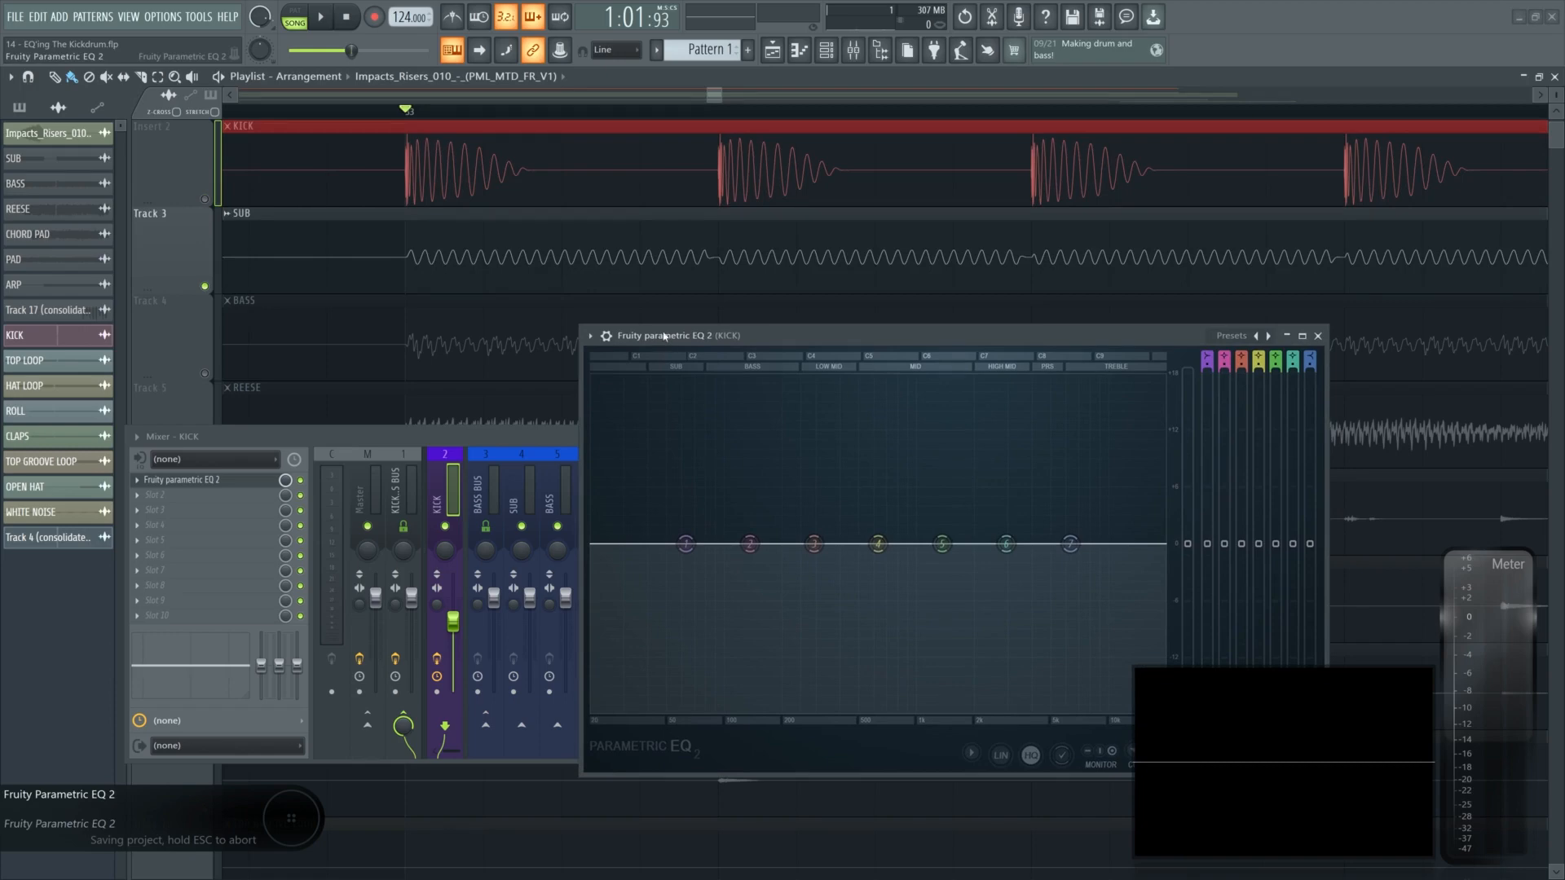
{"action": "scroll", "coordinate": [489, 330], "scroll_direction": "up", "scroll_amount": 1}
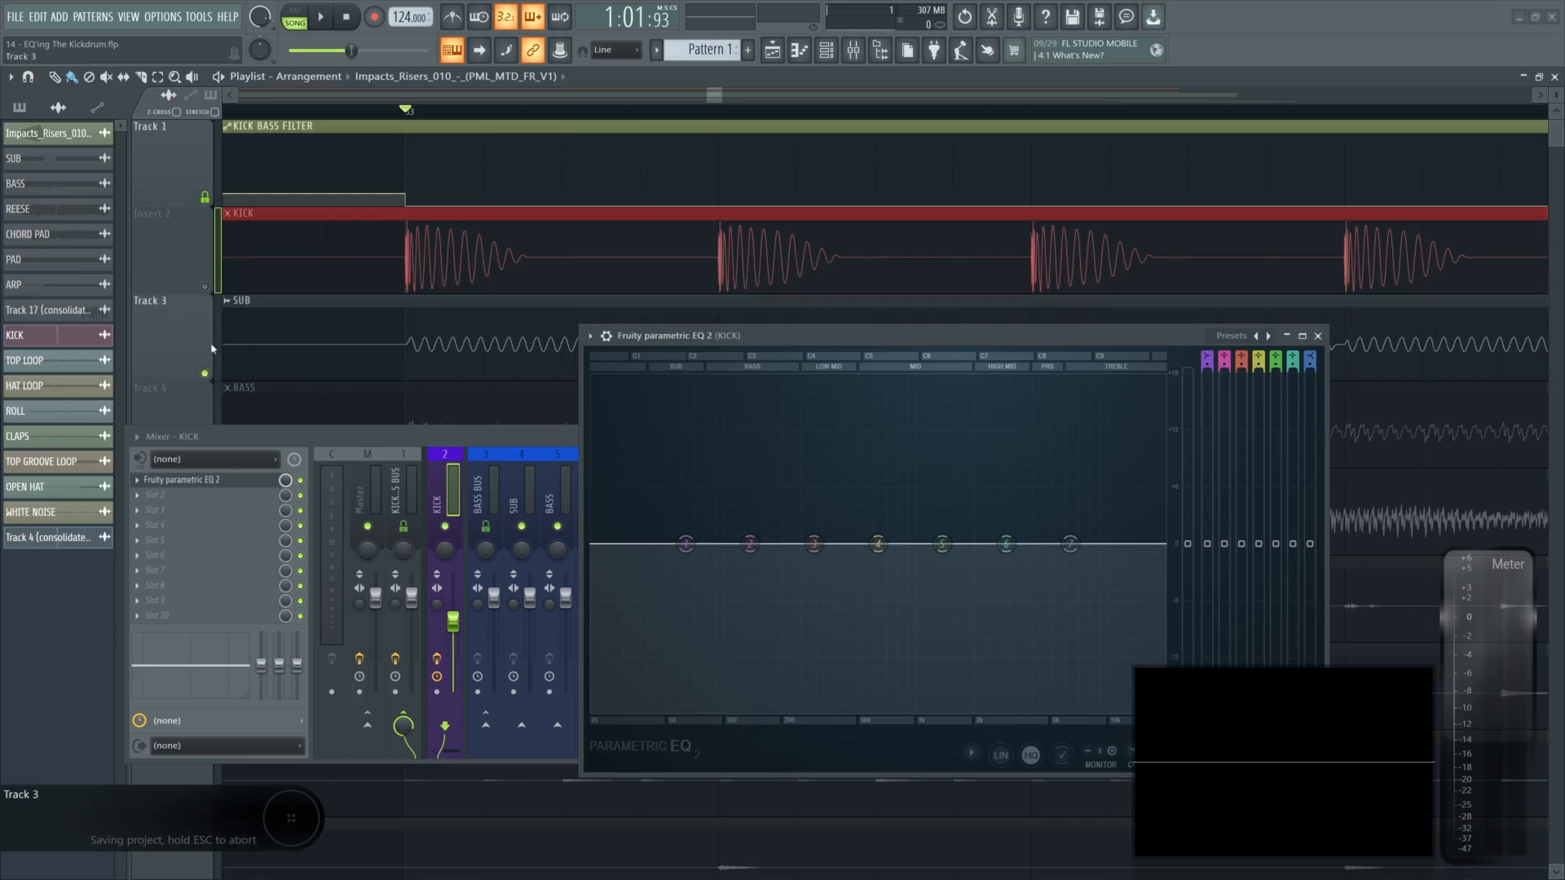
{"action": "right_click", "coordinate": [204, 287]}
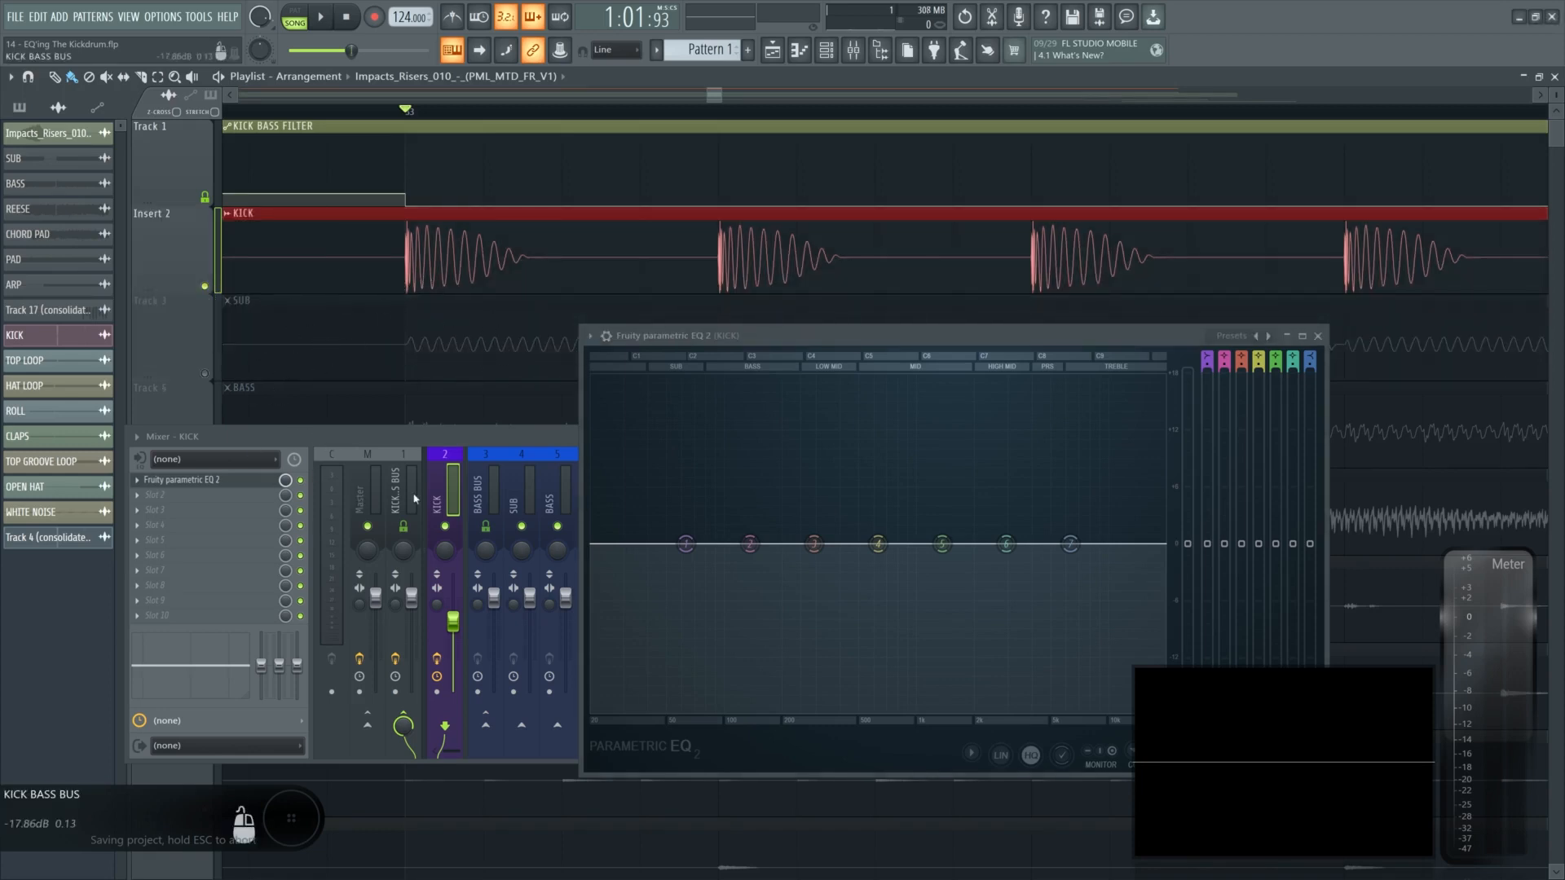
Load SPAN in effect slot 7 of the Master mixer track and set its spectrum mode to High Res
{"action": "left_click", "coordinate": [362, 530]}
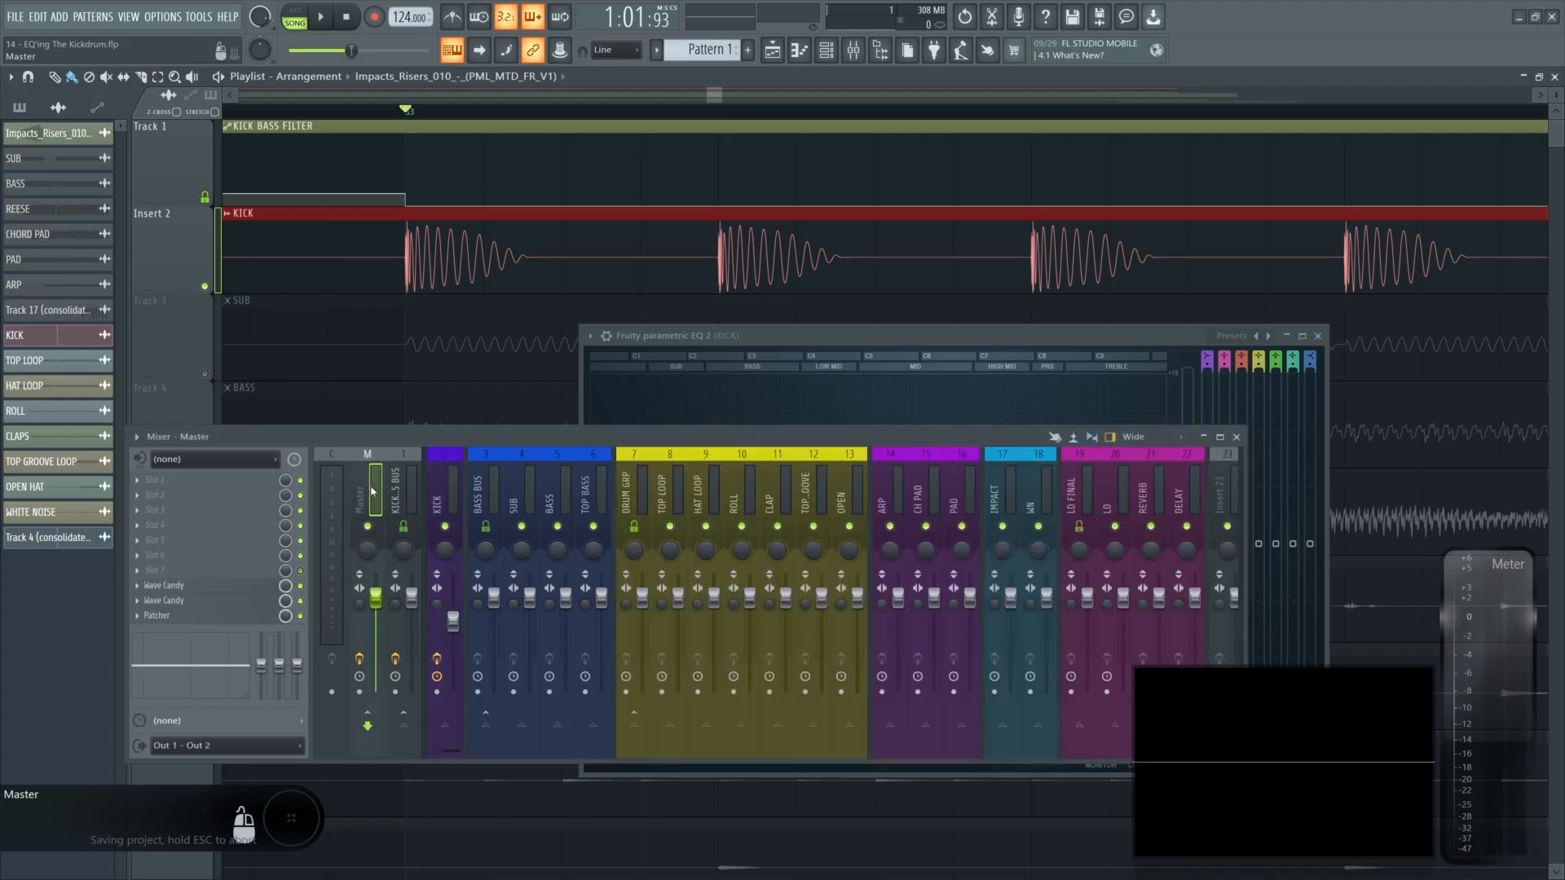
{"action": "left_click", "coordinate": [188, 570]}
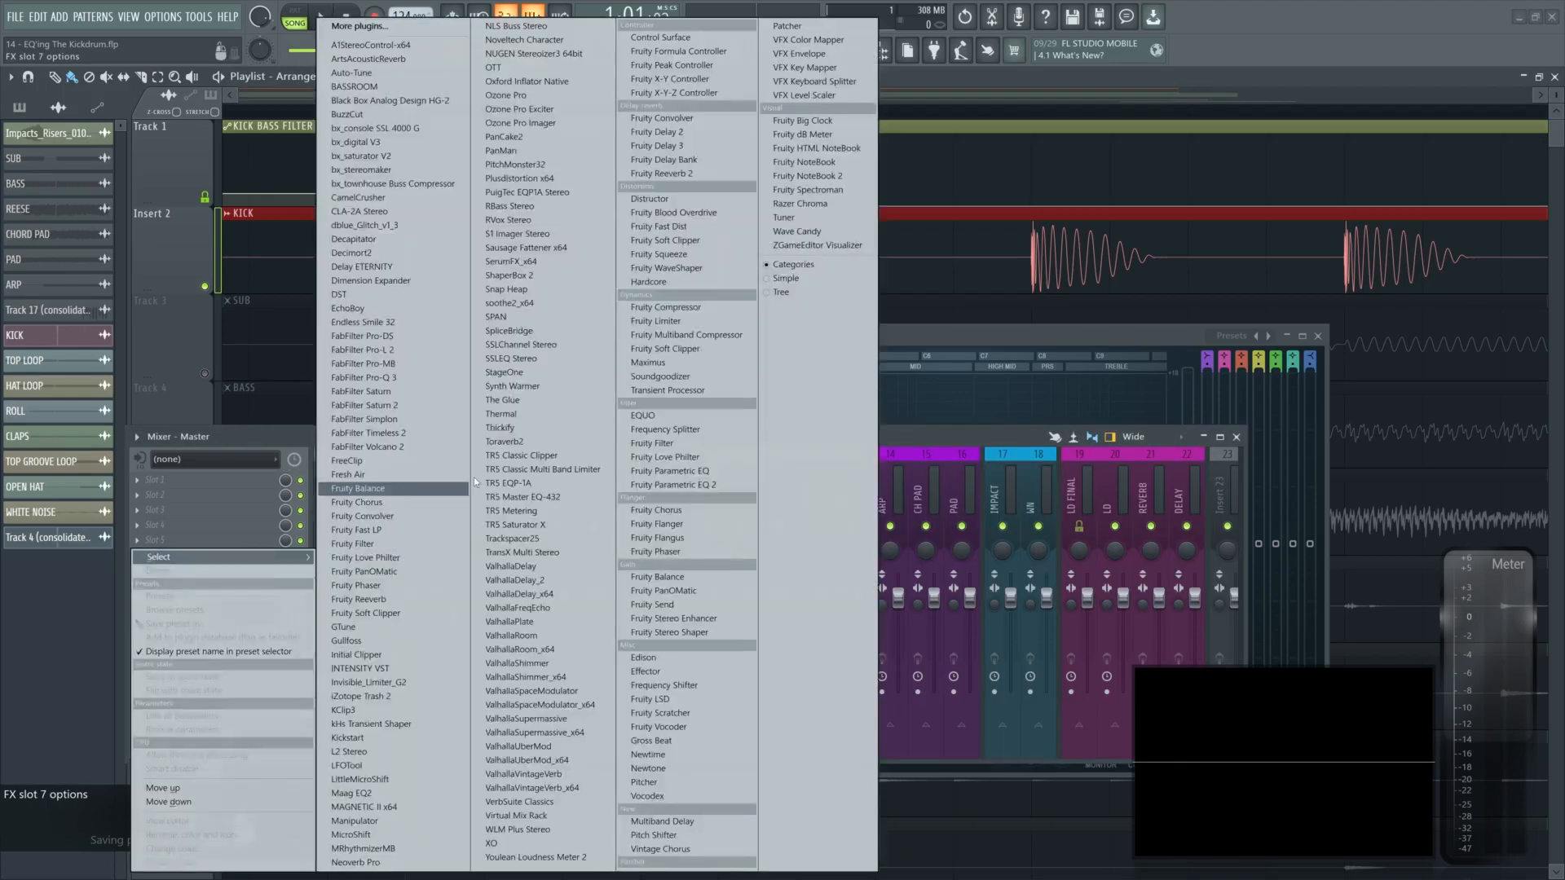
{"action": "left_click", "coordinate": [538, 320]}
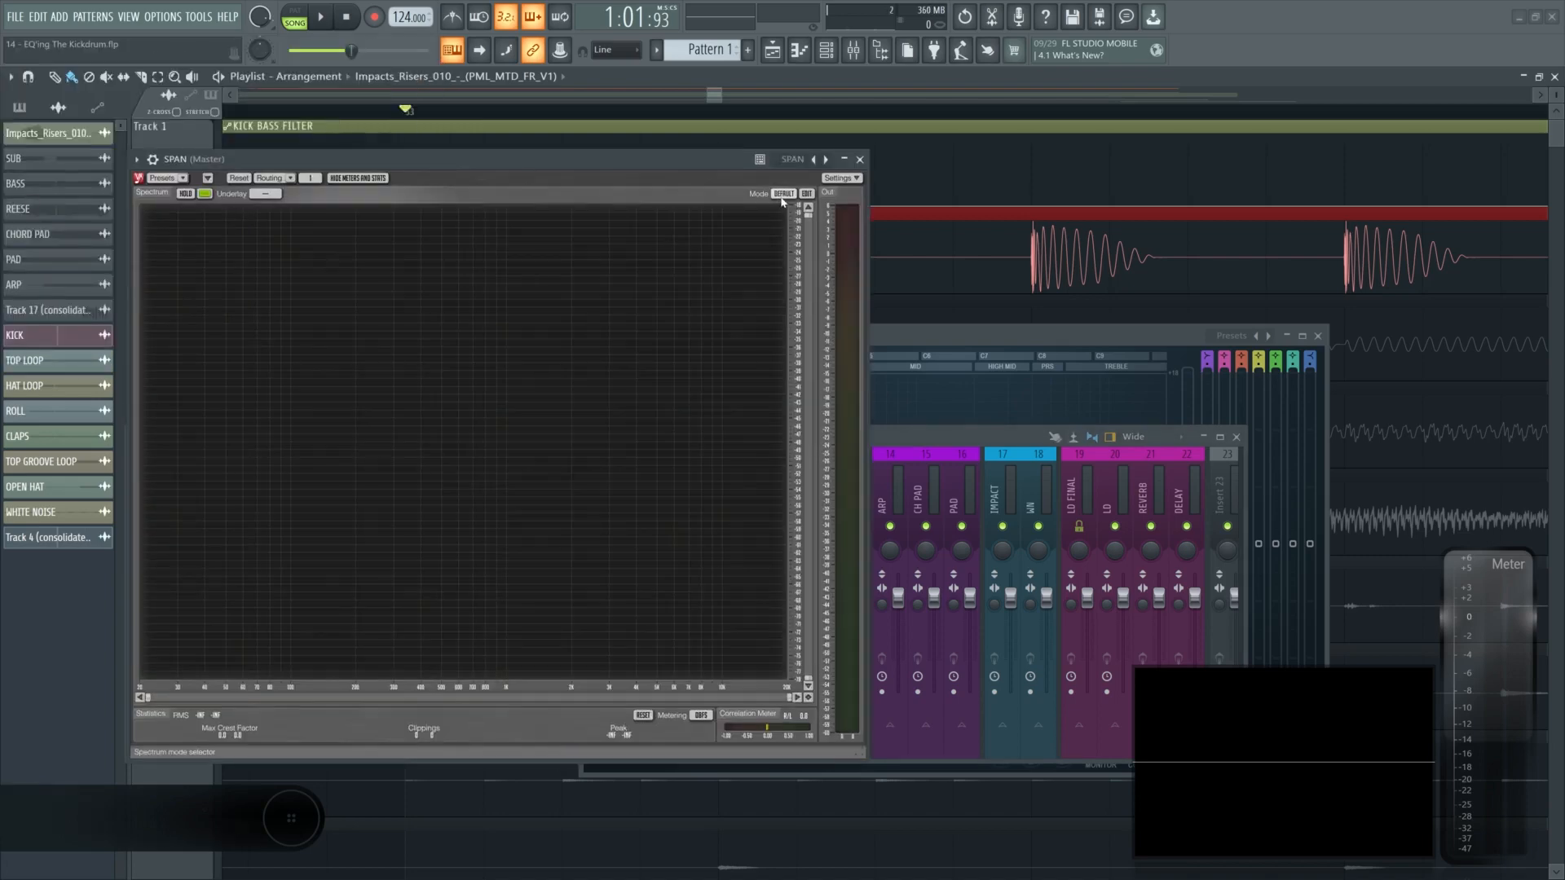
{"action": "left_click", "coordinate": [780, 196]}
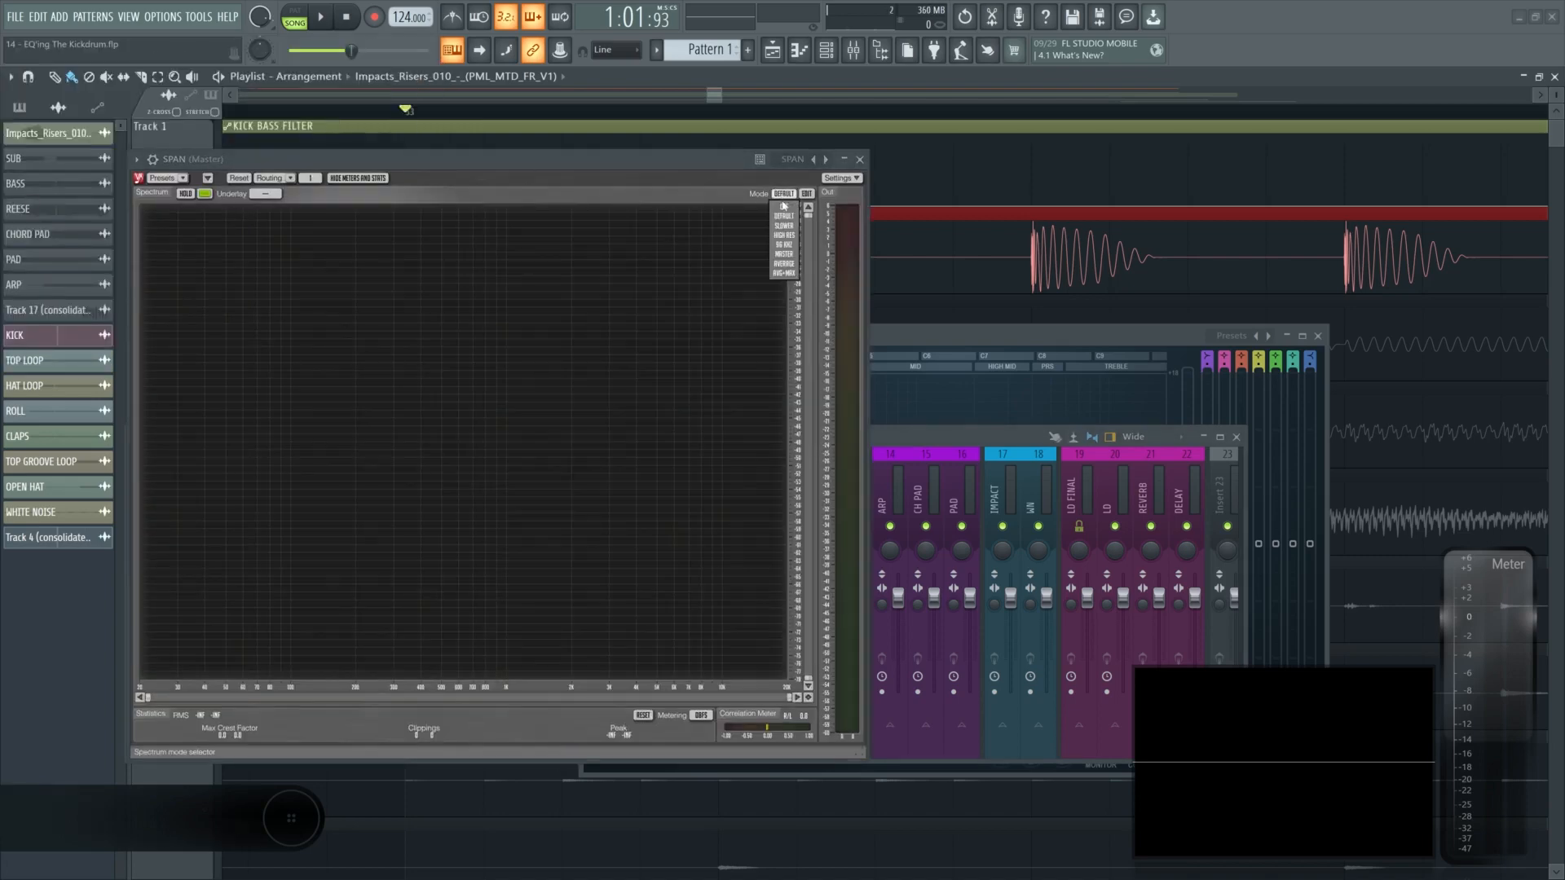
{"action": "left_click", "coordinate": [784, 237]}
{"action": "left_click_drag", "start_coordinate": [629, 160], "coordinate": [598, 207]}
Play the kick with SPAN's spectrum held, read the frequency of its low-end peak, and close the analyzer
{"action": "key", "text": "space"}
{"action": "key", "text": "space"}
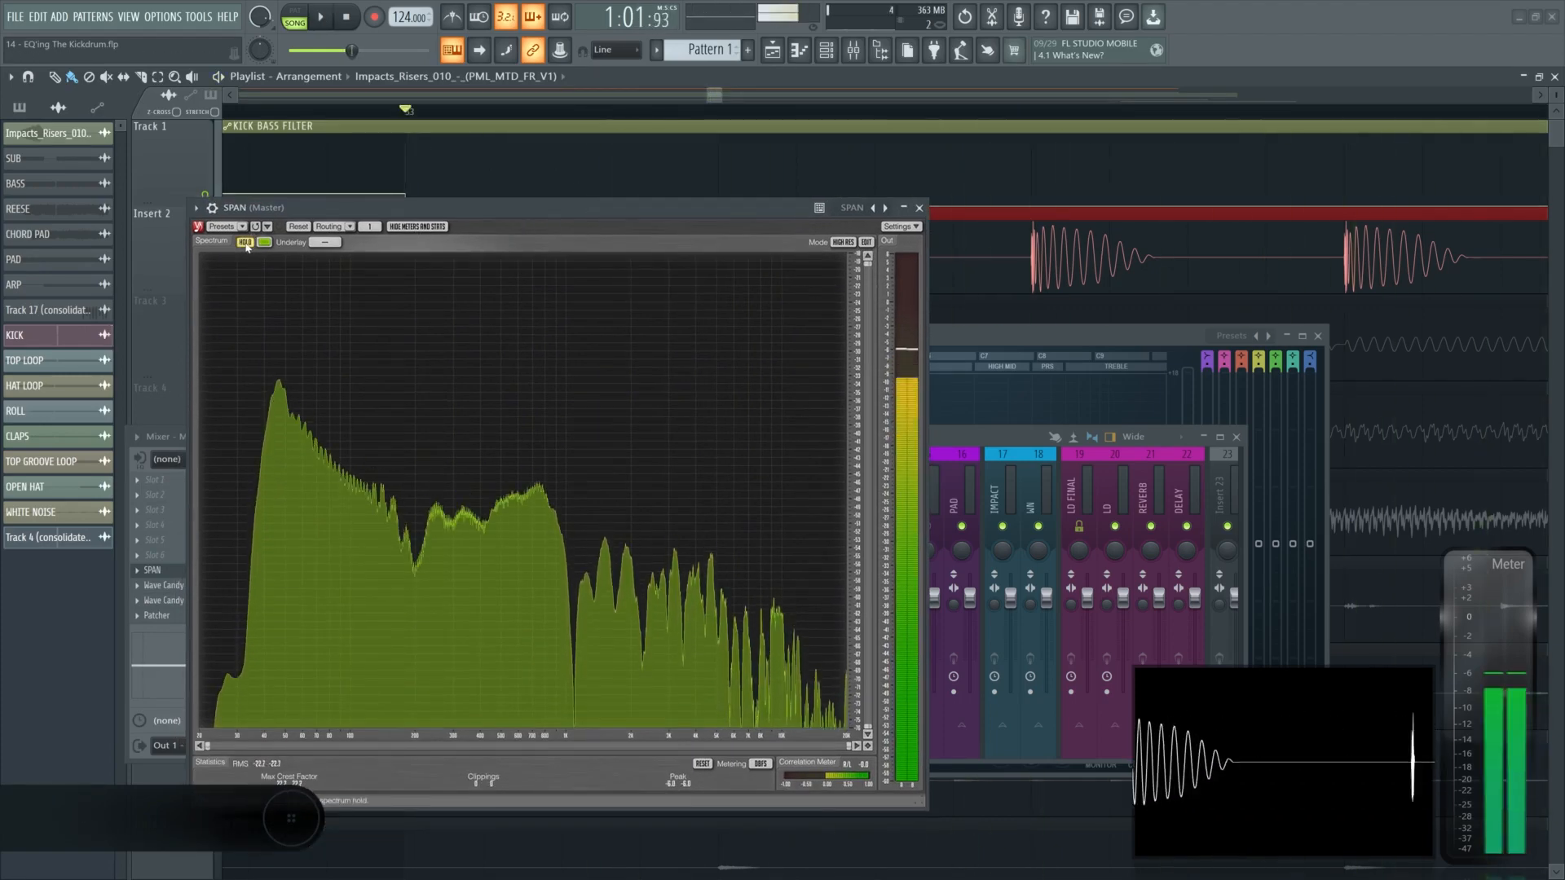
{"action": "left_click", "coordinate": [245, 242]}
{"action": "mouse_move", "coordinate": [280, 381]}
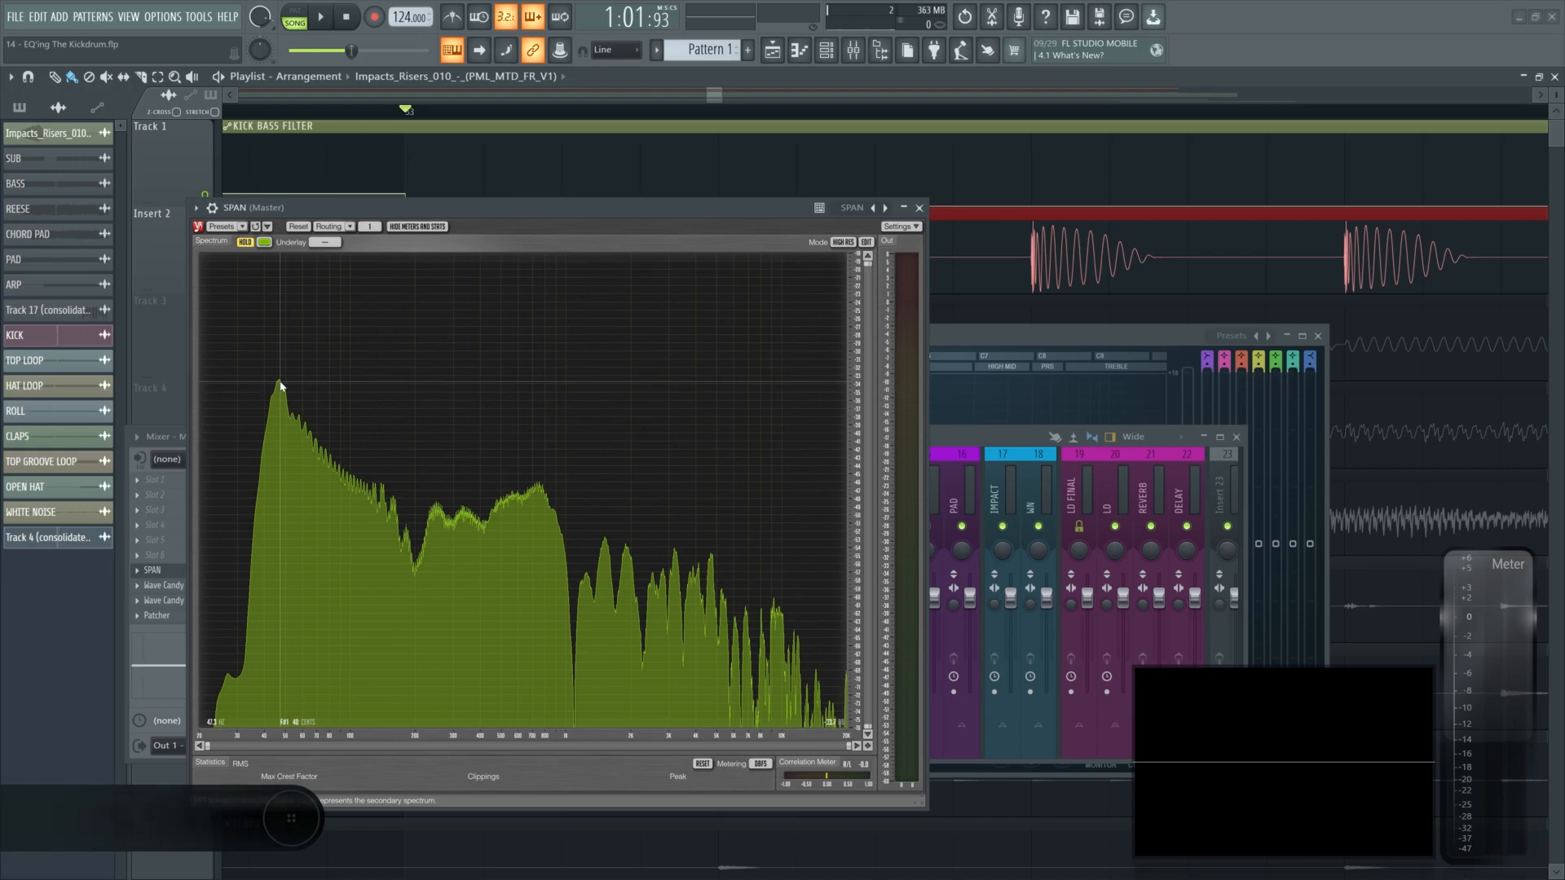
{"action": "key", "text": "Escape"}
Solo the SUB track, set a one-beat loop selection from bar 33, and examine the sub's held spectrum in SPAN
{"action": "right_click", "coordinate": [205, 374]}
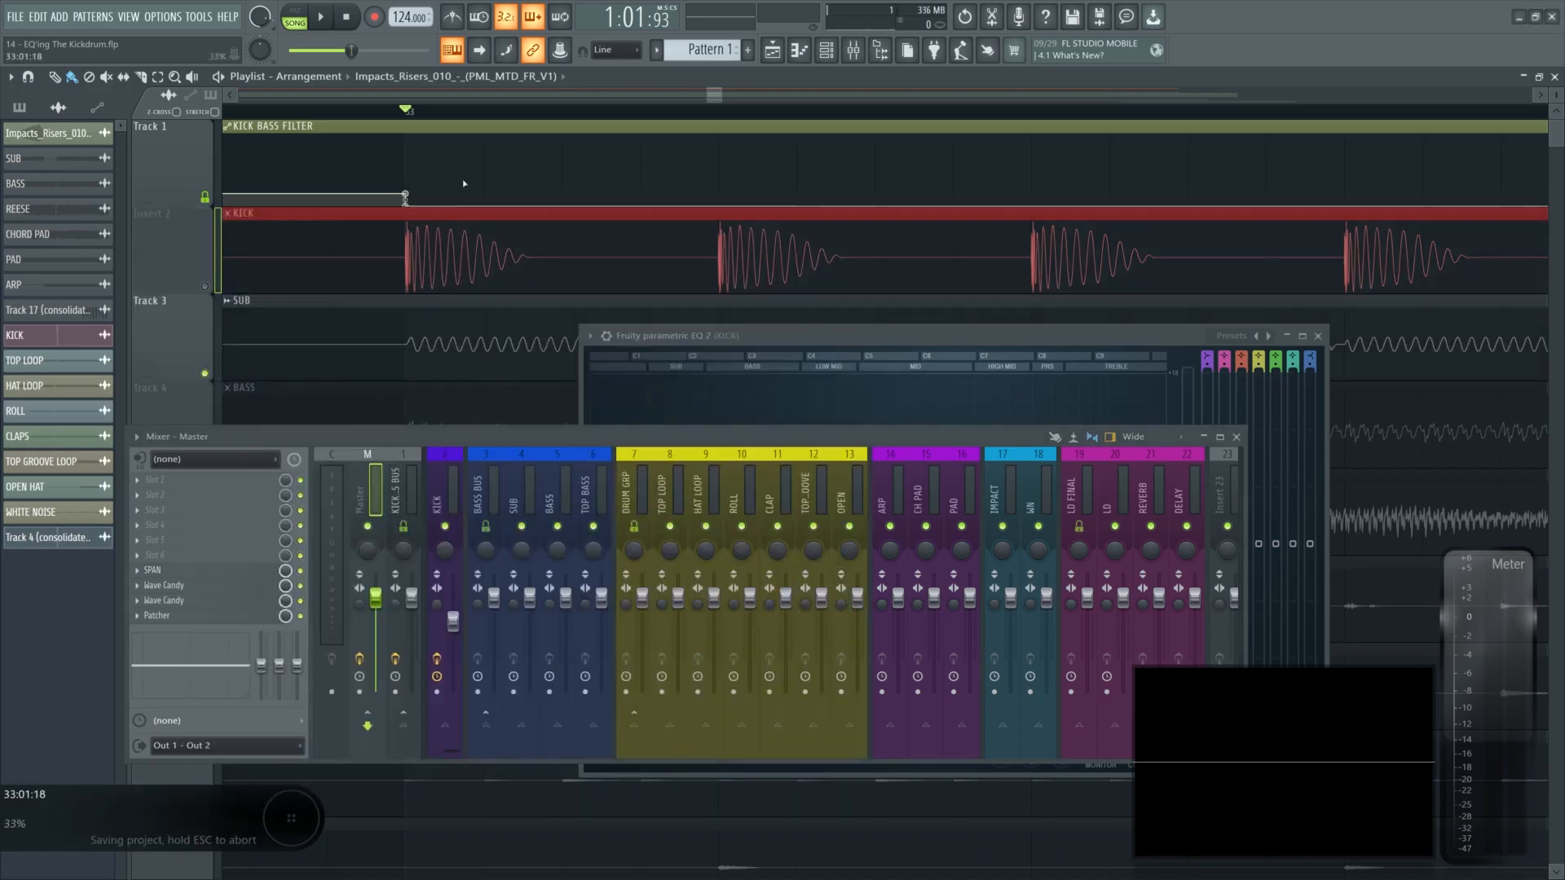
{"action": "left_click_drag", "start_coordinate": [405, 113], "coordinate": [716, 128]}
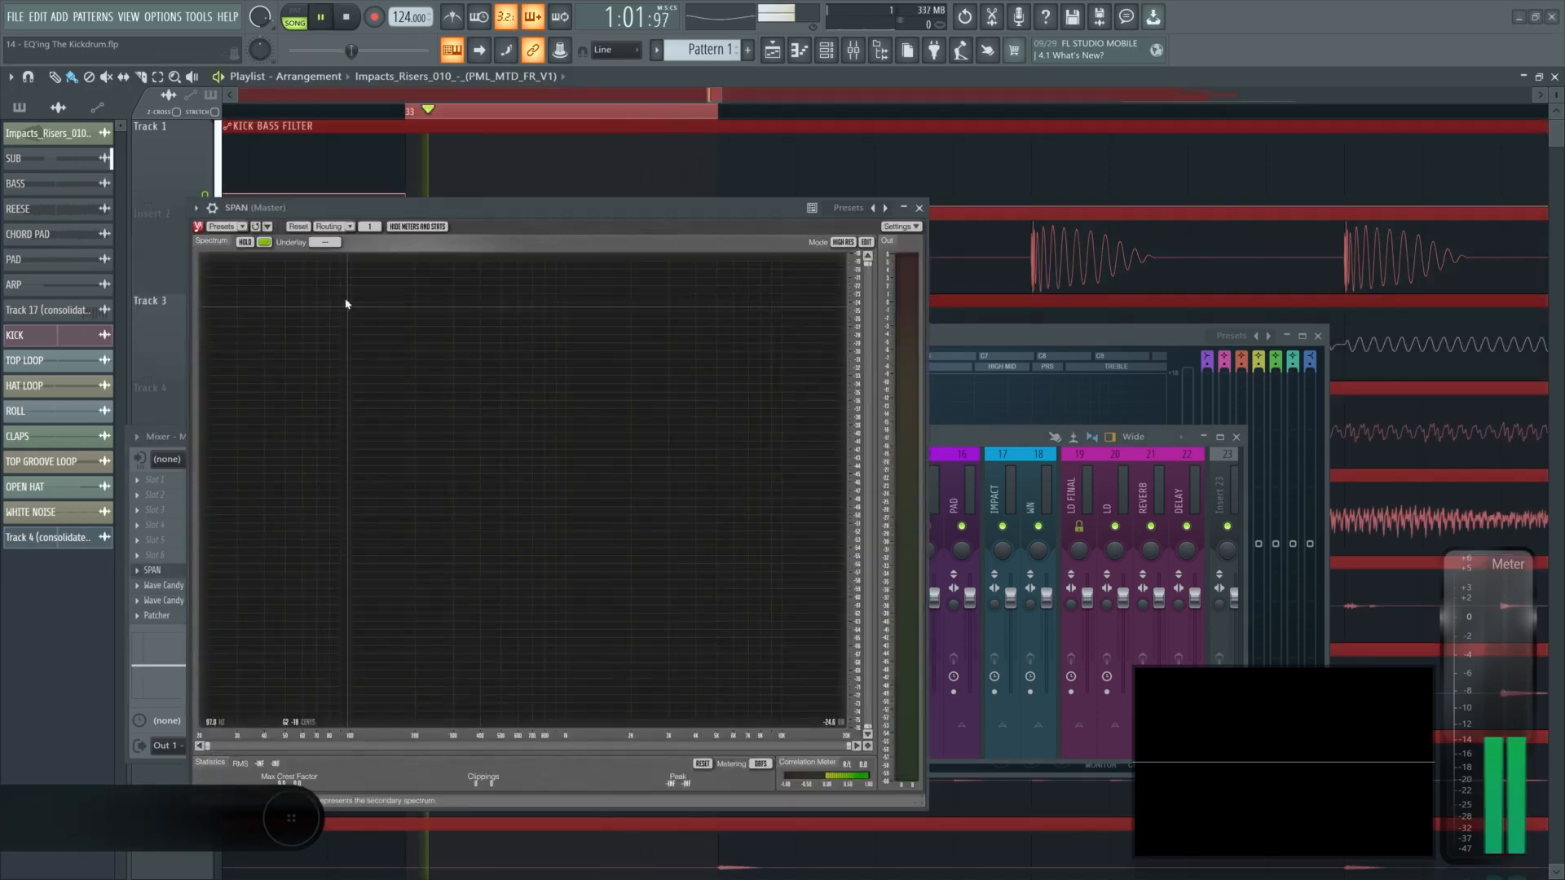
{"action": "key", "text": "space"}
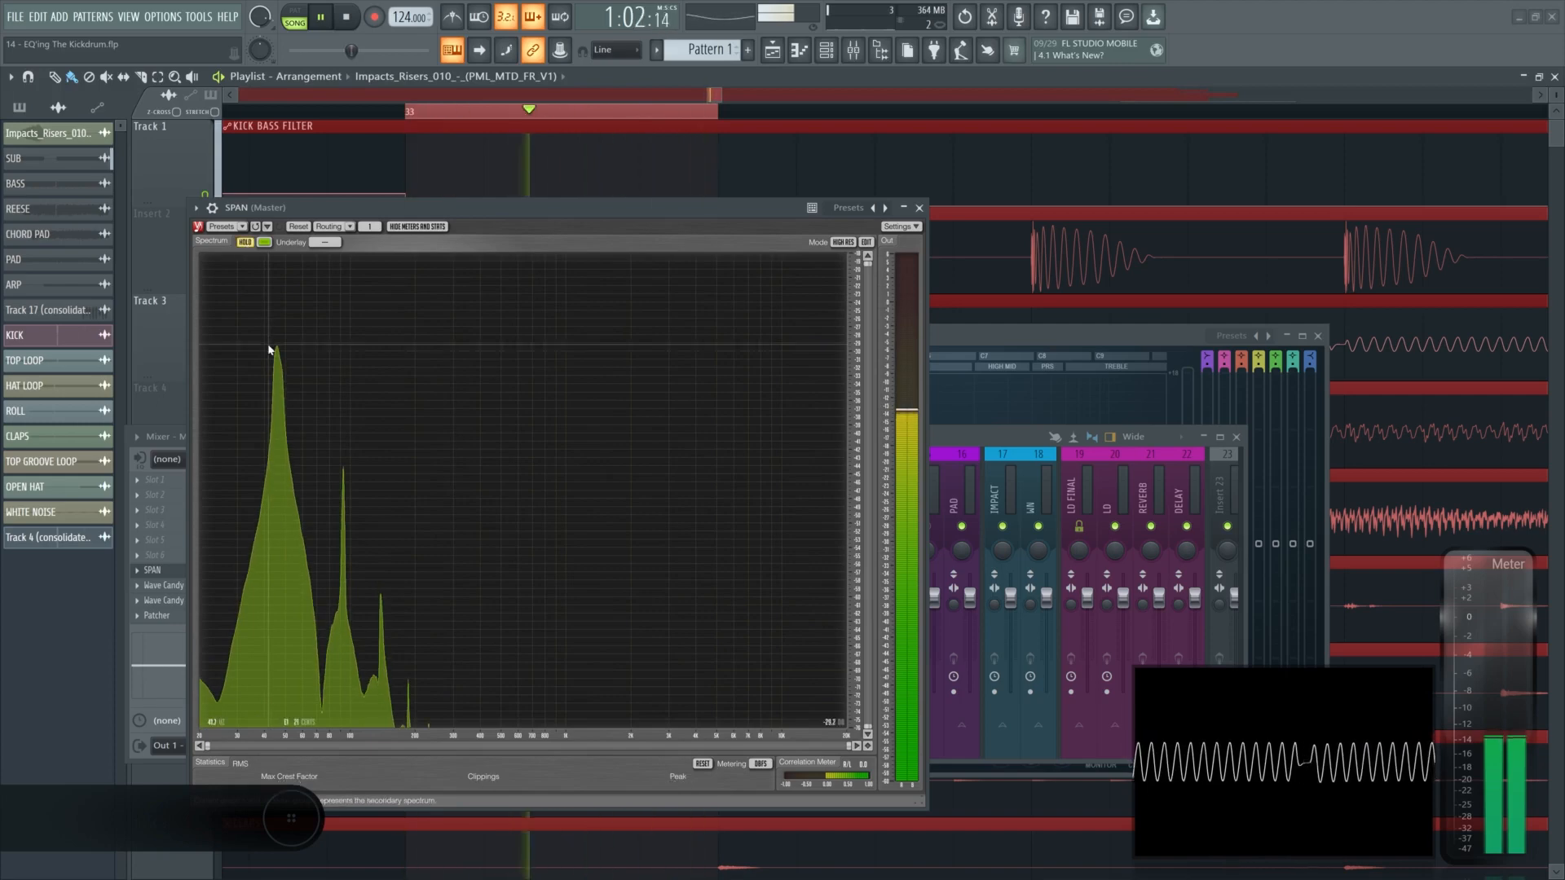
{"action": "key", "text": "space"}
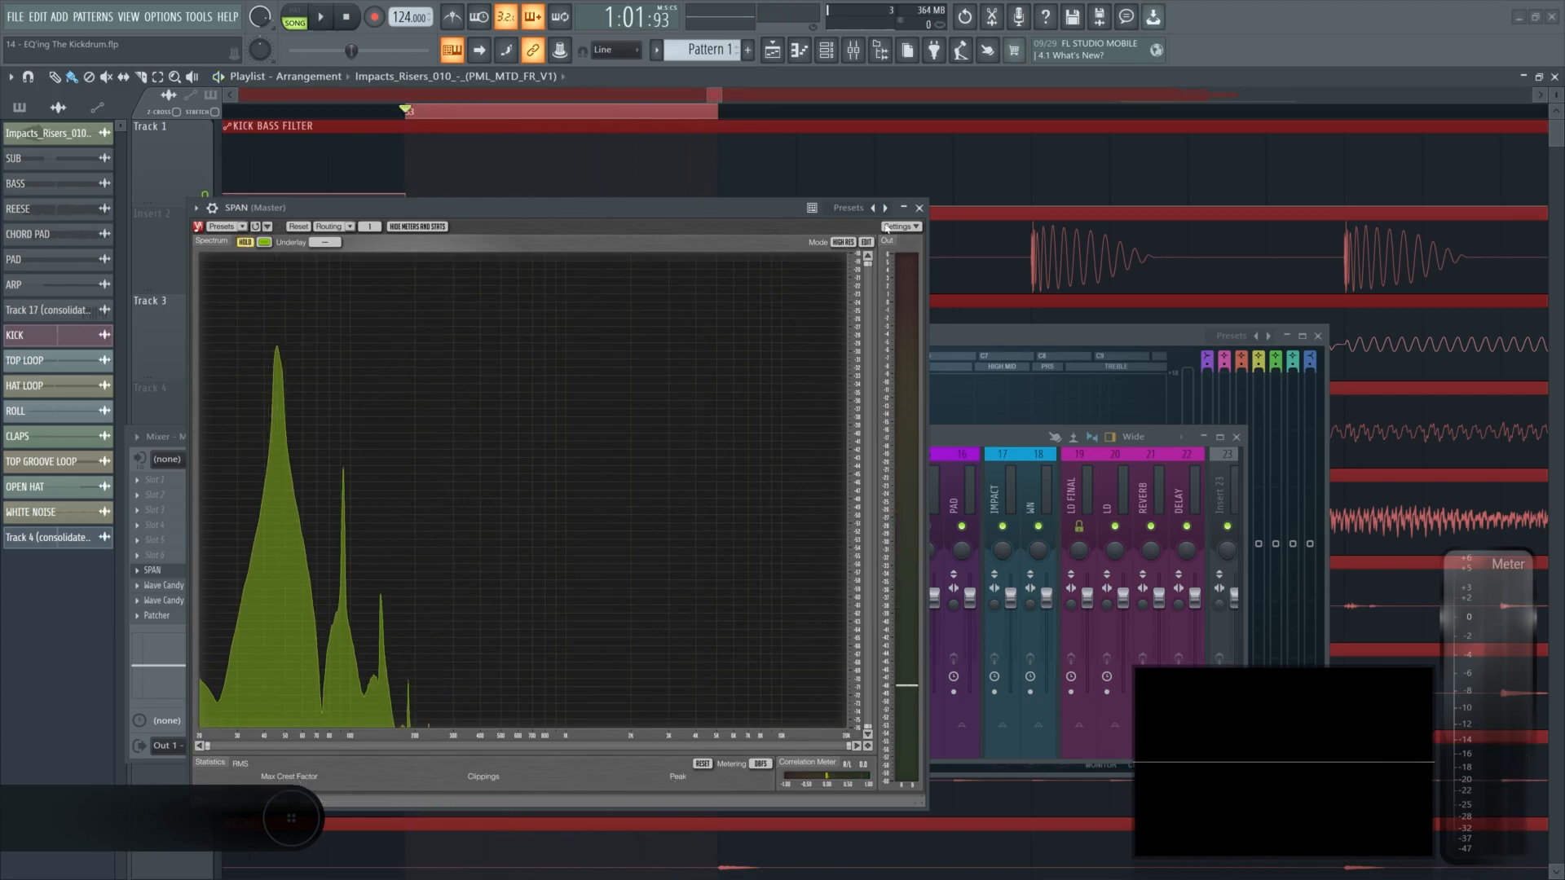
{"action": "left_click", "coordinate": [919, 207]}
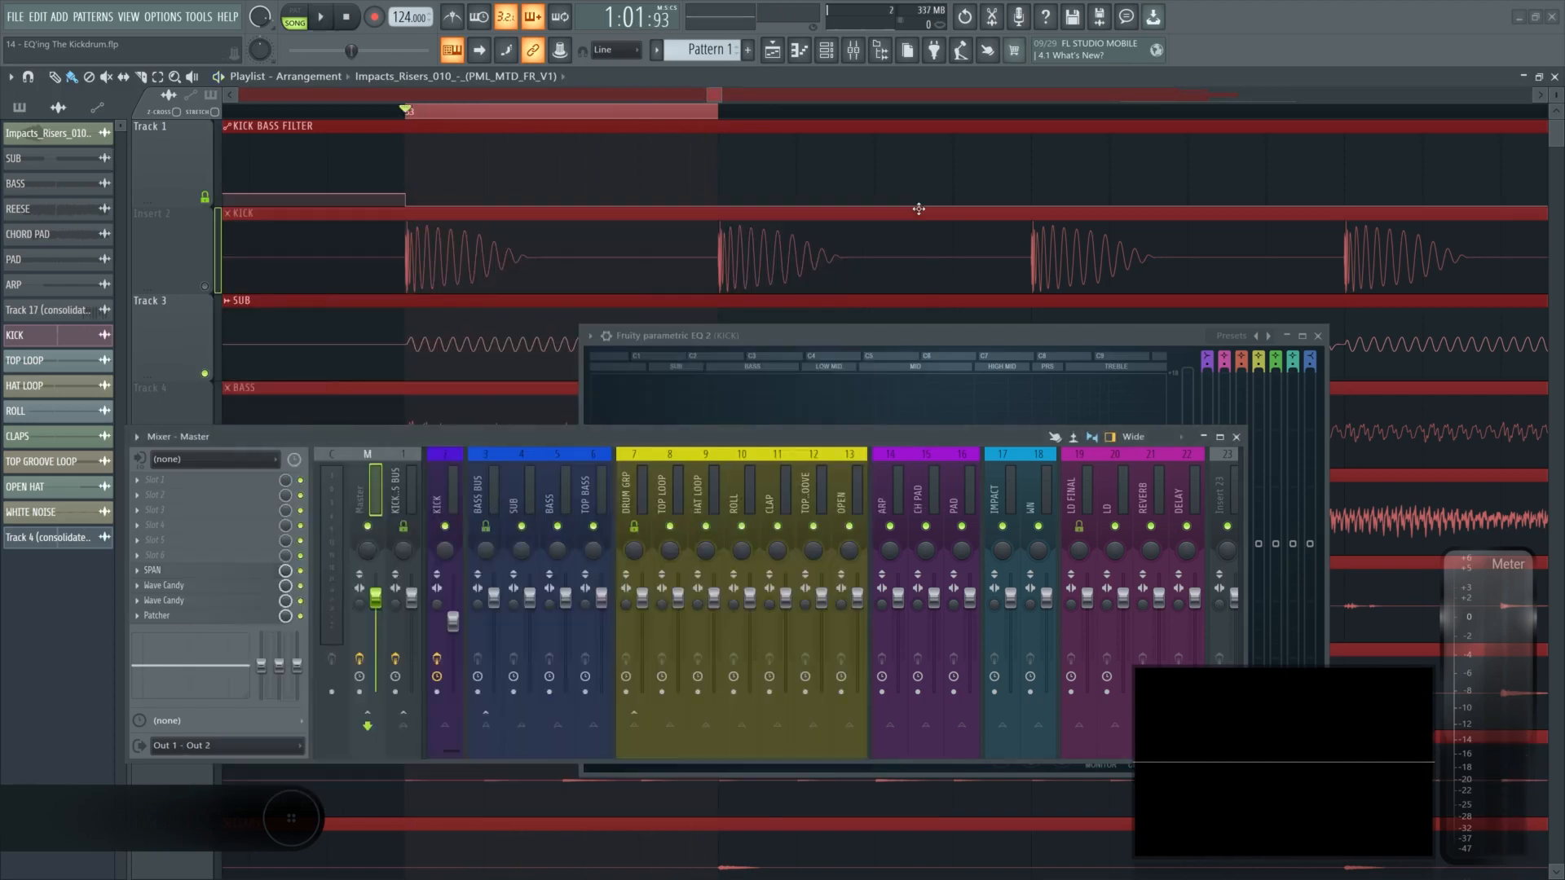
Save the project, solo the kick track, and bring the KICK track's Fruity Parametric EQ 2 to the front
{"action": "key", "text": "ctrl+s"}
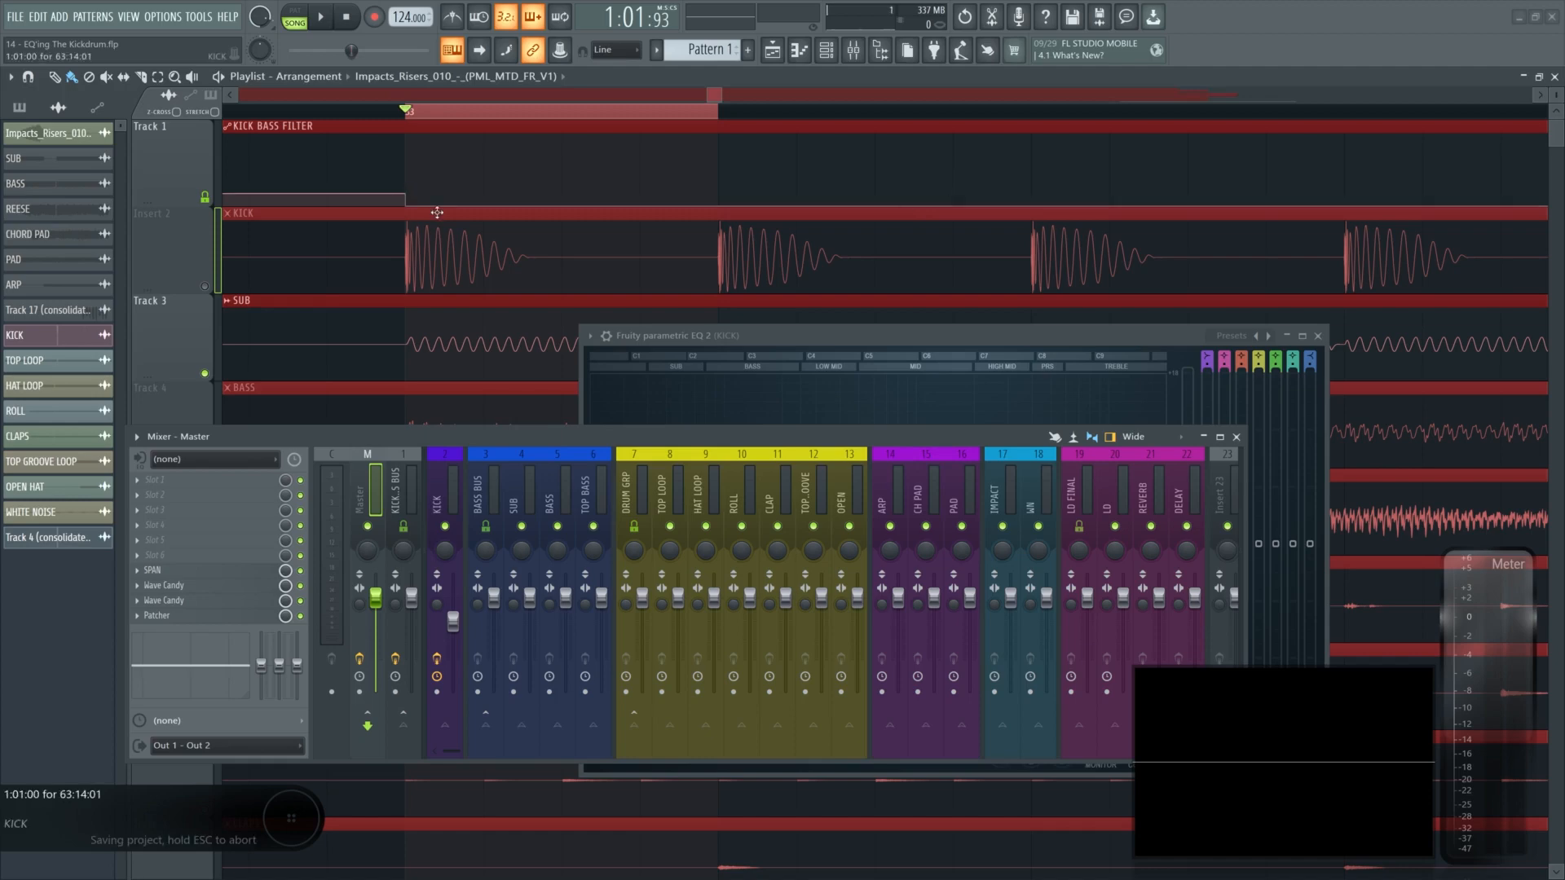
{"action": "right_click", "coordinate": [205, 286]}
{"action": "scroll", "coordinate": [345, 329], "scroll_direction": "down", "scroll_amount": 2}
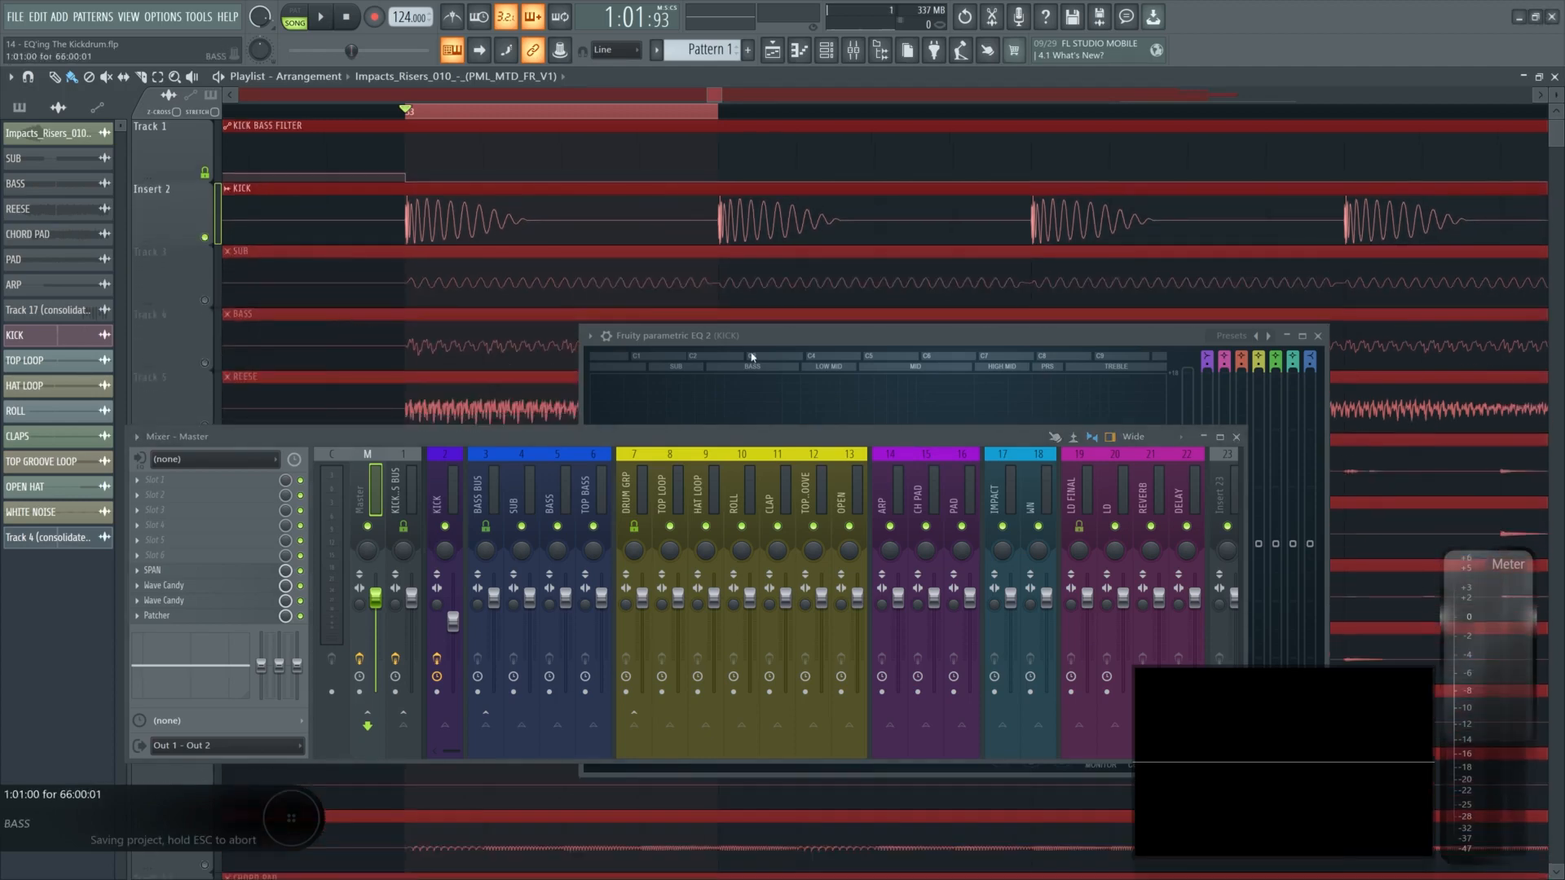
{"action": "left_click_drag", "start_coordinate": [752, 335], "coordinate": [433, 297]}
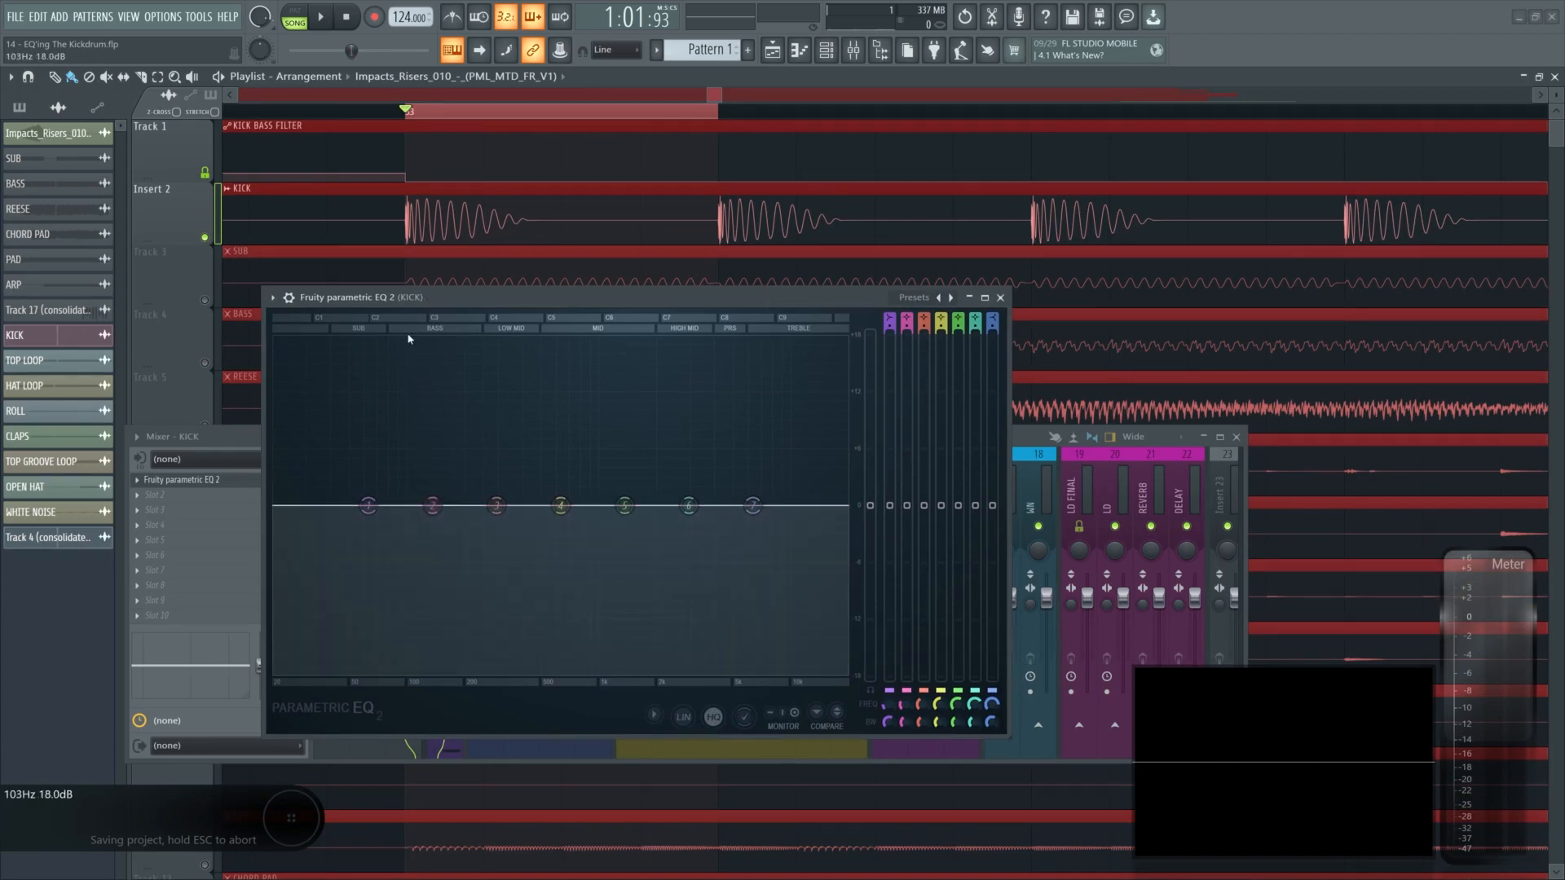
Set the kick EQ's band 2 to the key F#2 (92.5 Hz), boost it by 5 dB, and play the result
{"action": "right_click", "coordinate": [431, 506]}
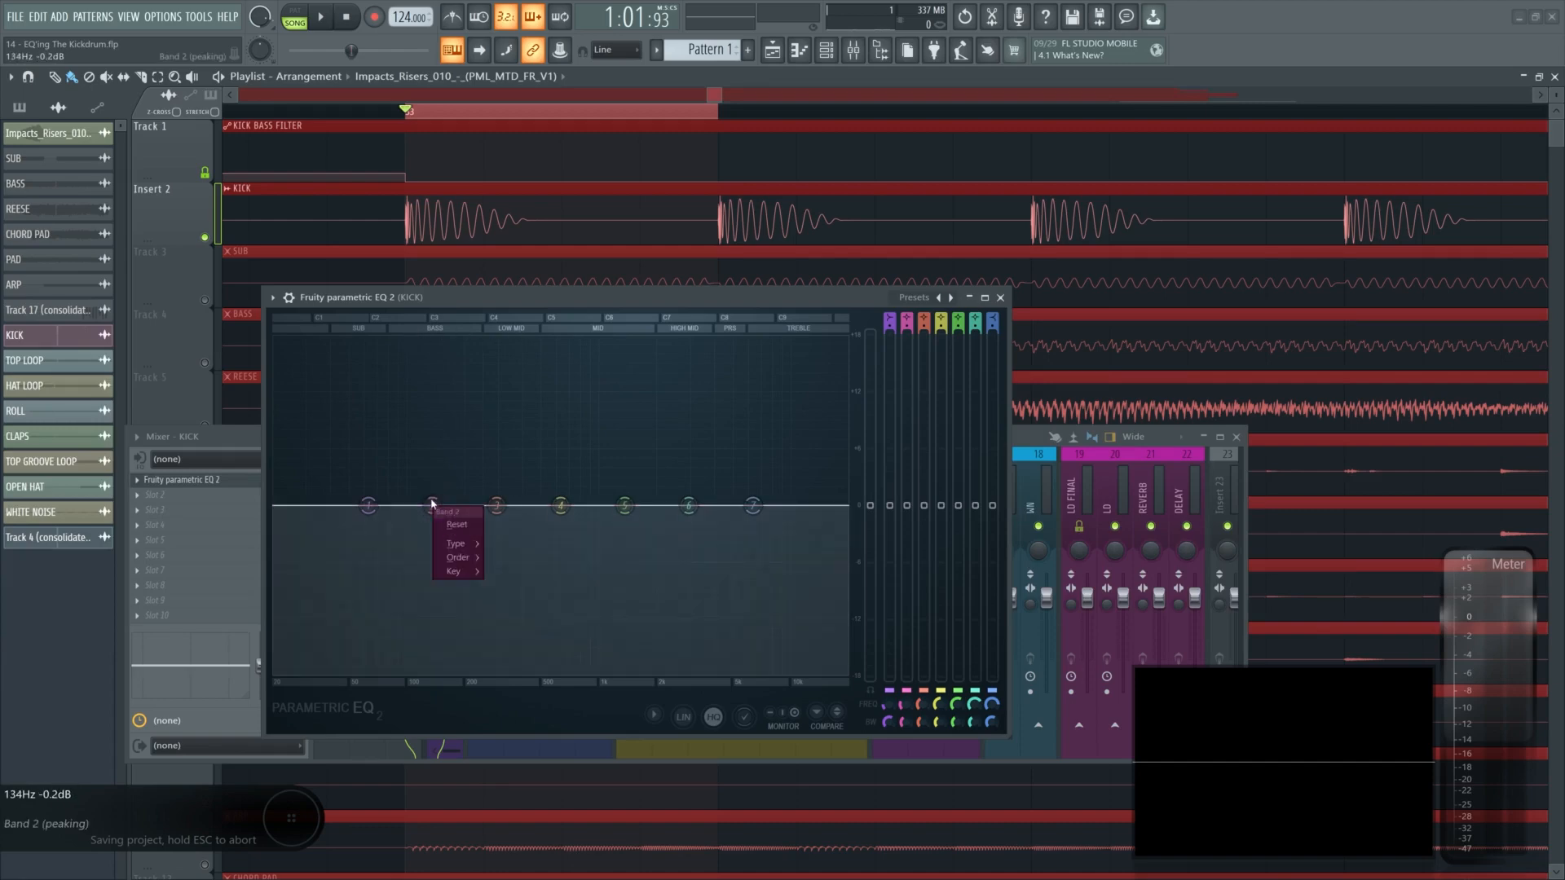
{"action": "mouse_move", "coordinate": [465, 571]}
{"action": "mouse_move", "coordinate": [511, 698]}
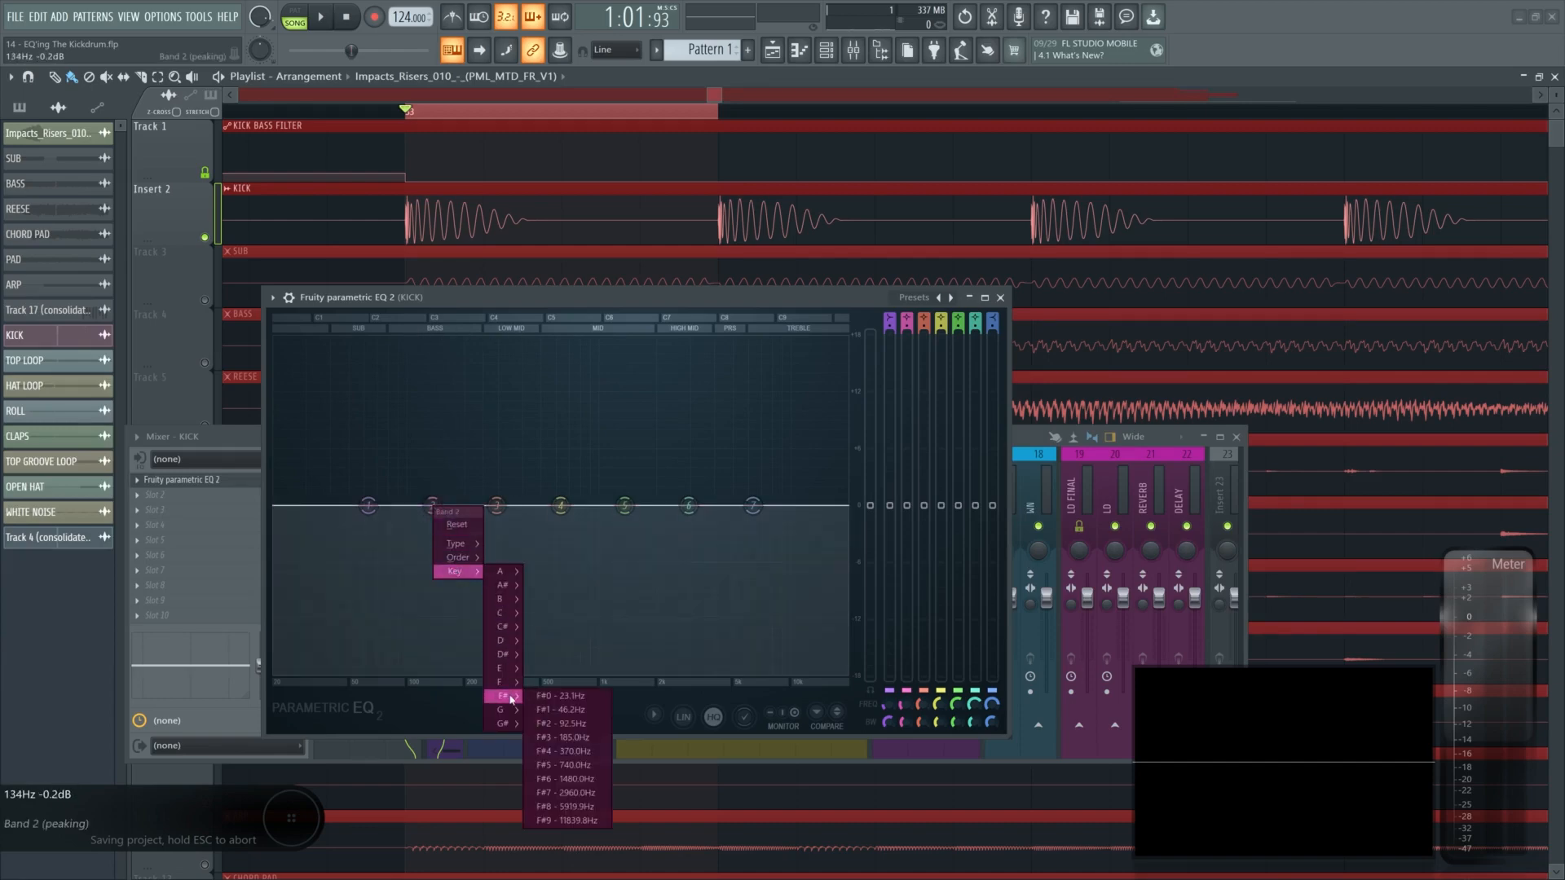
{"action": "left_click", "coordinate": [552, 726]}
{"action": "left_click_drag", "start_coordinate": [906, 505], "coordinate": [907, 458]}
{"action": "key", "text": "space"}
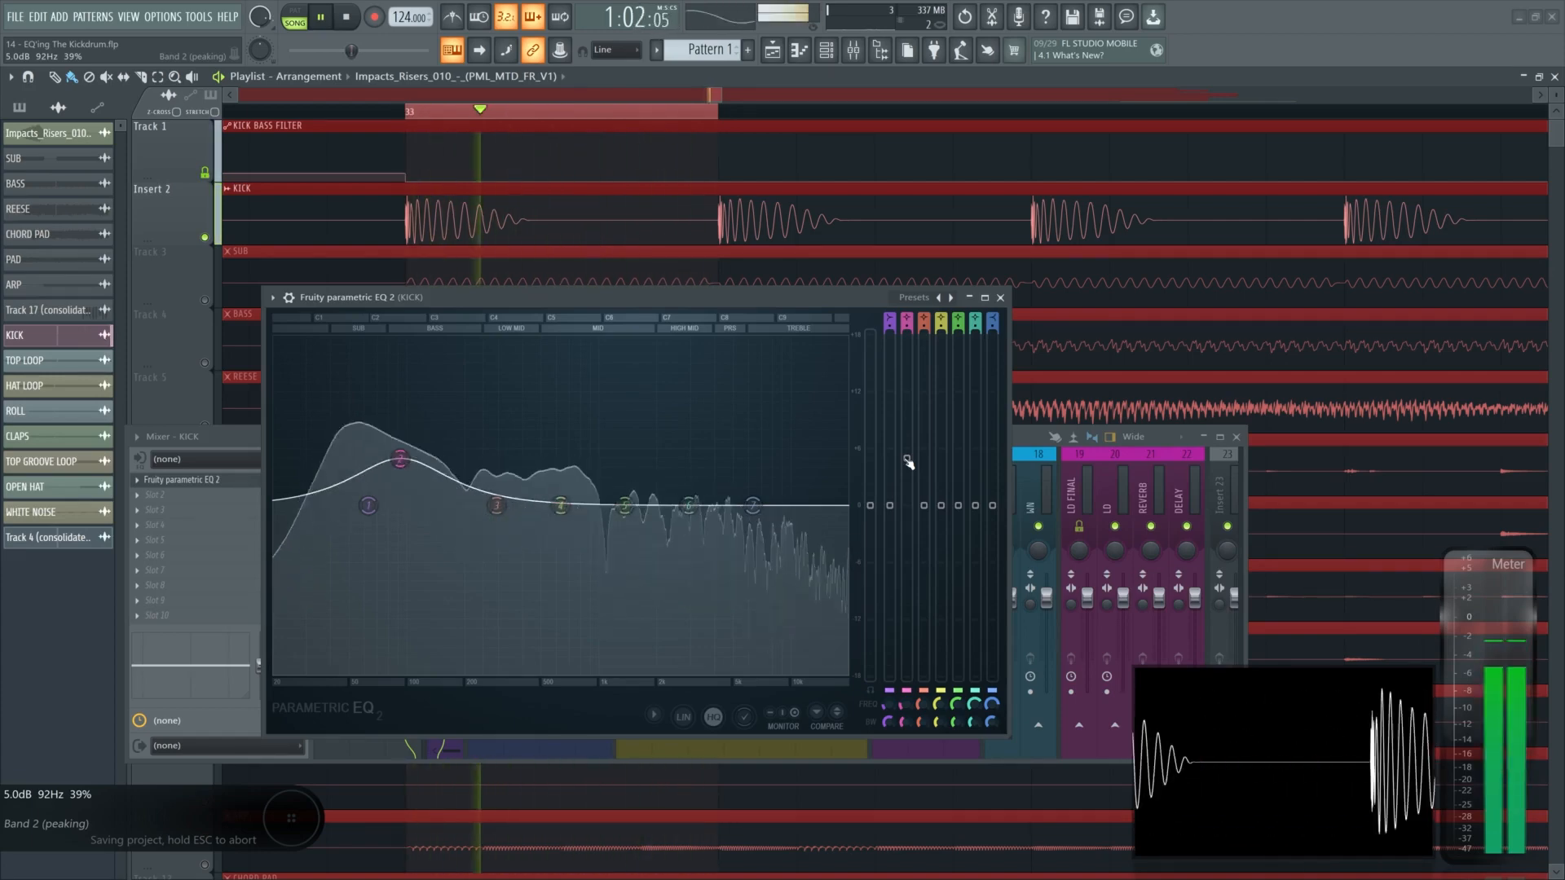
Narrow band 2 of the kick EQ to a 24% bandwidth and audition the kick
{"action": "key", "text": "space"}
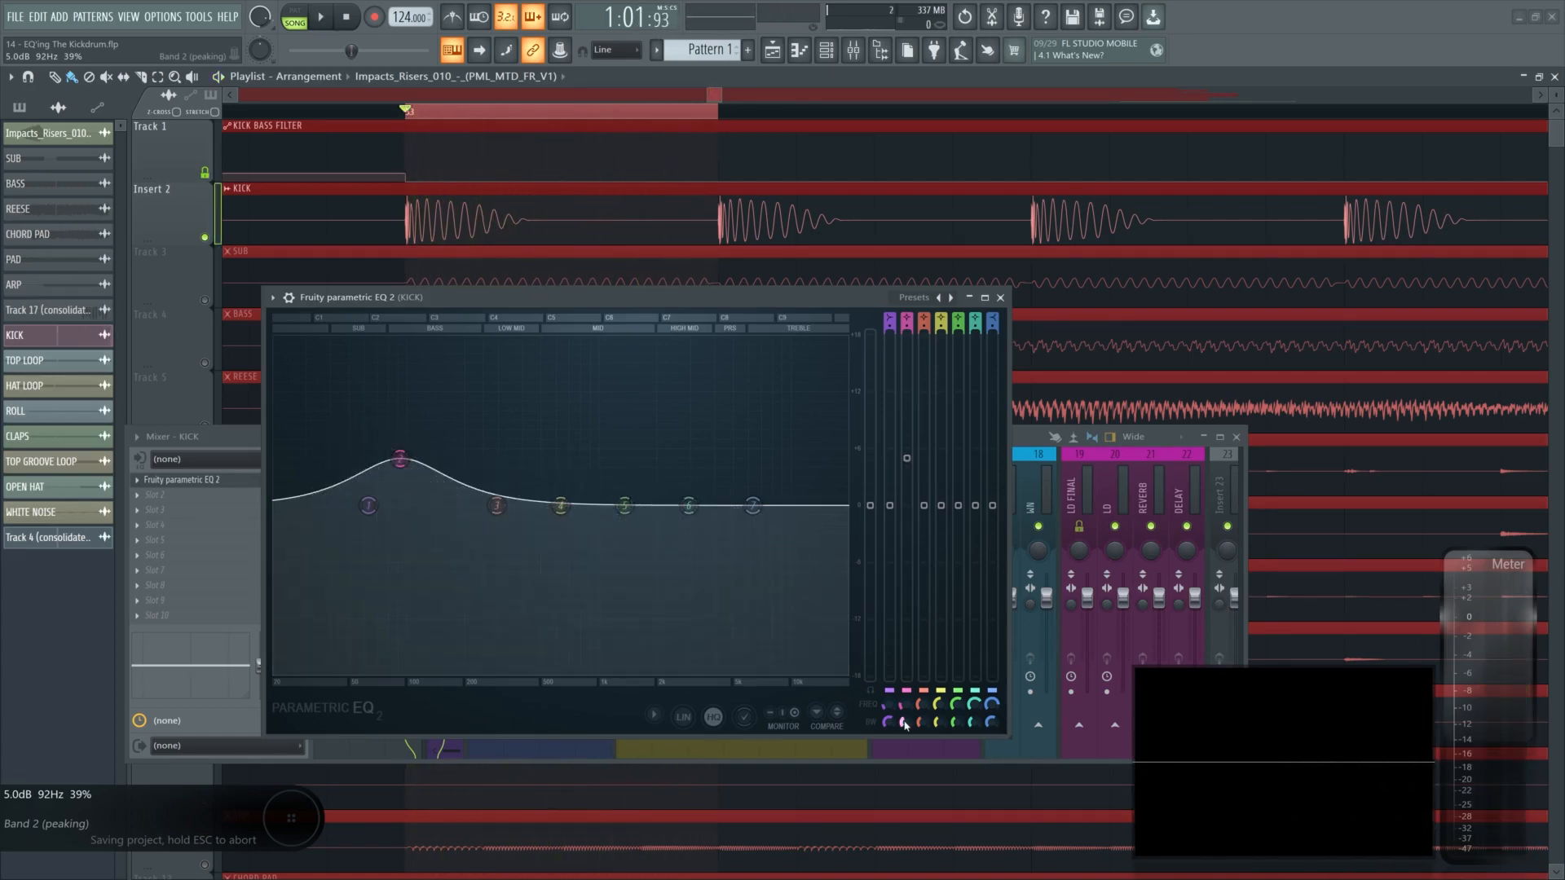
{"action": "scroll", "coordinate": [399, 459], "scroll_direction": "down", "scroll_amount": 3}
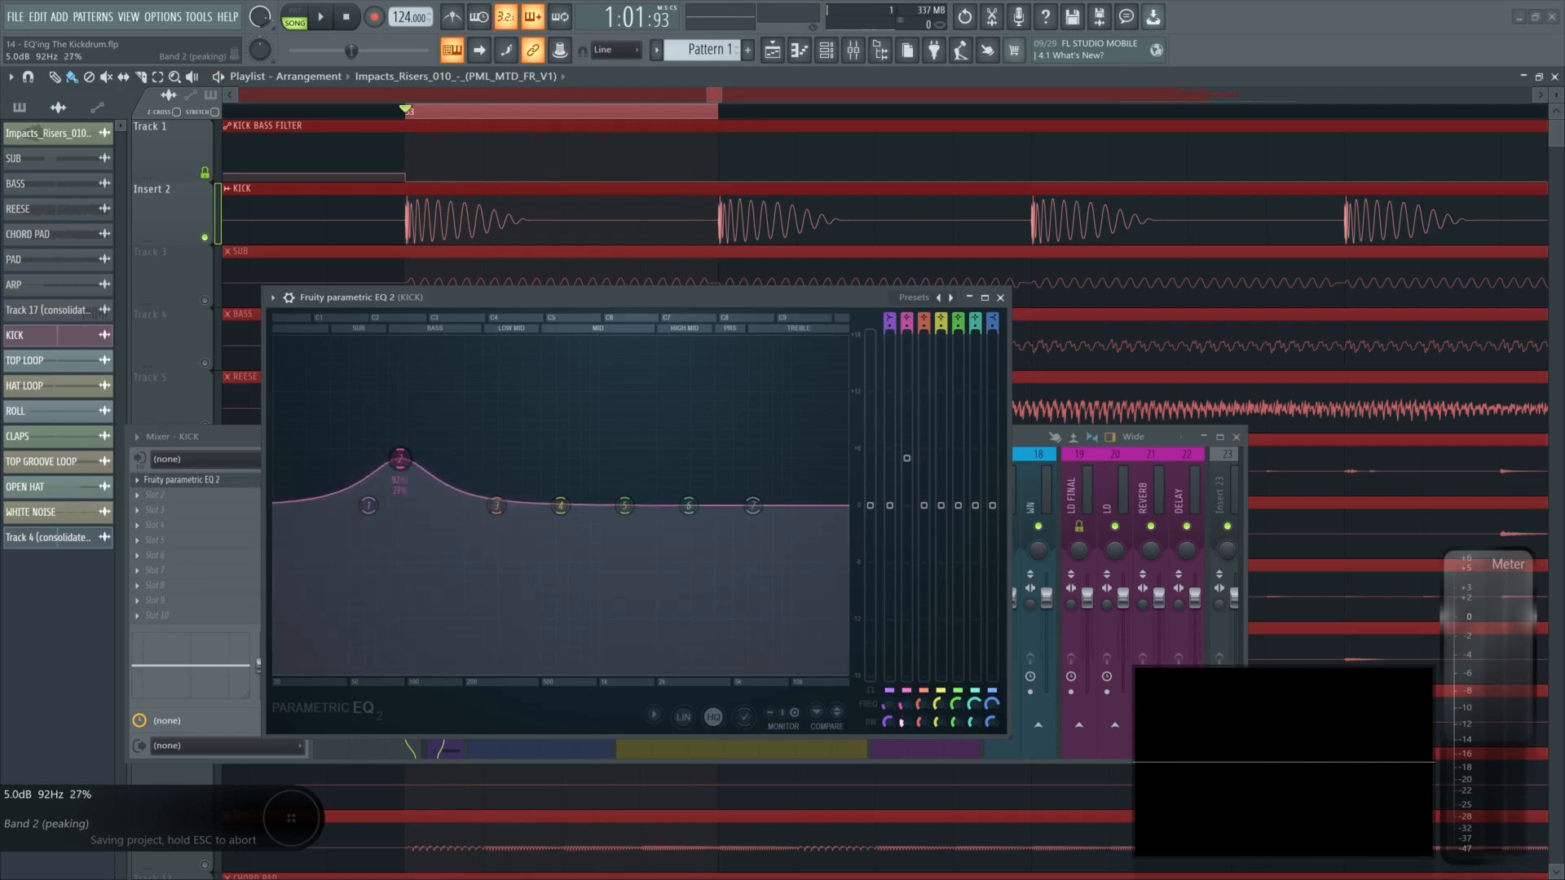
{"action": "key", "text": "space"}
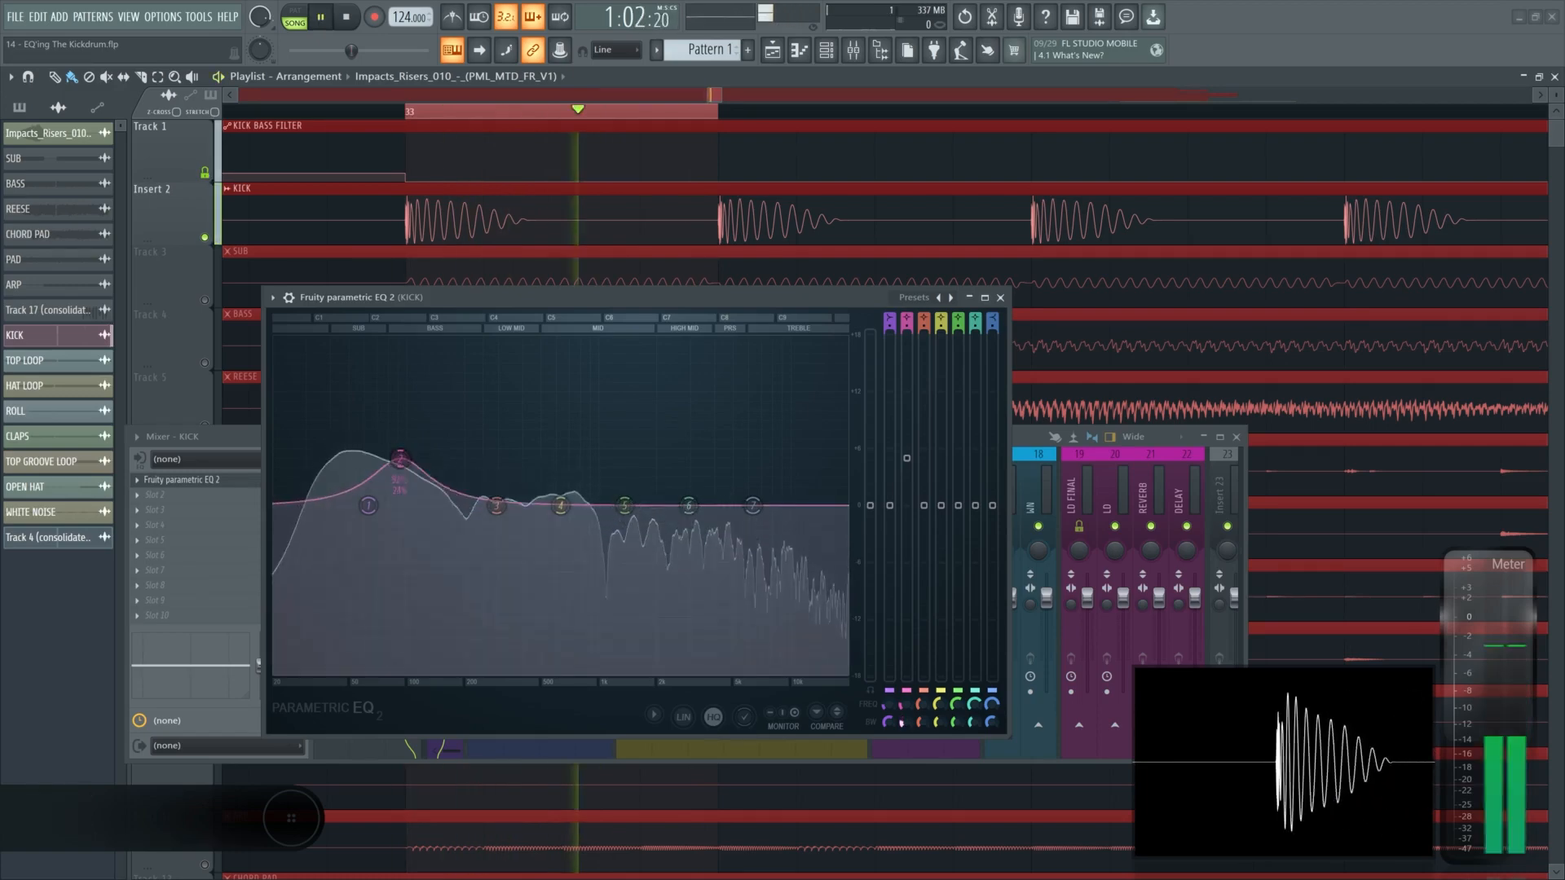
{"action": "scroll", "coordinate": [399, 459], "scroll_direction": "down", "scroll_amount": 1}
{"action": "left_click_drag", "start_coordinate": [904, 722], "coordinate": [904, 718]}
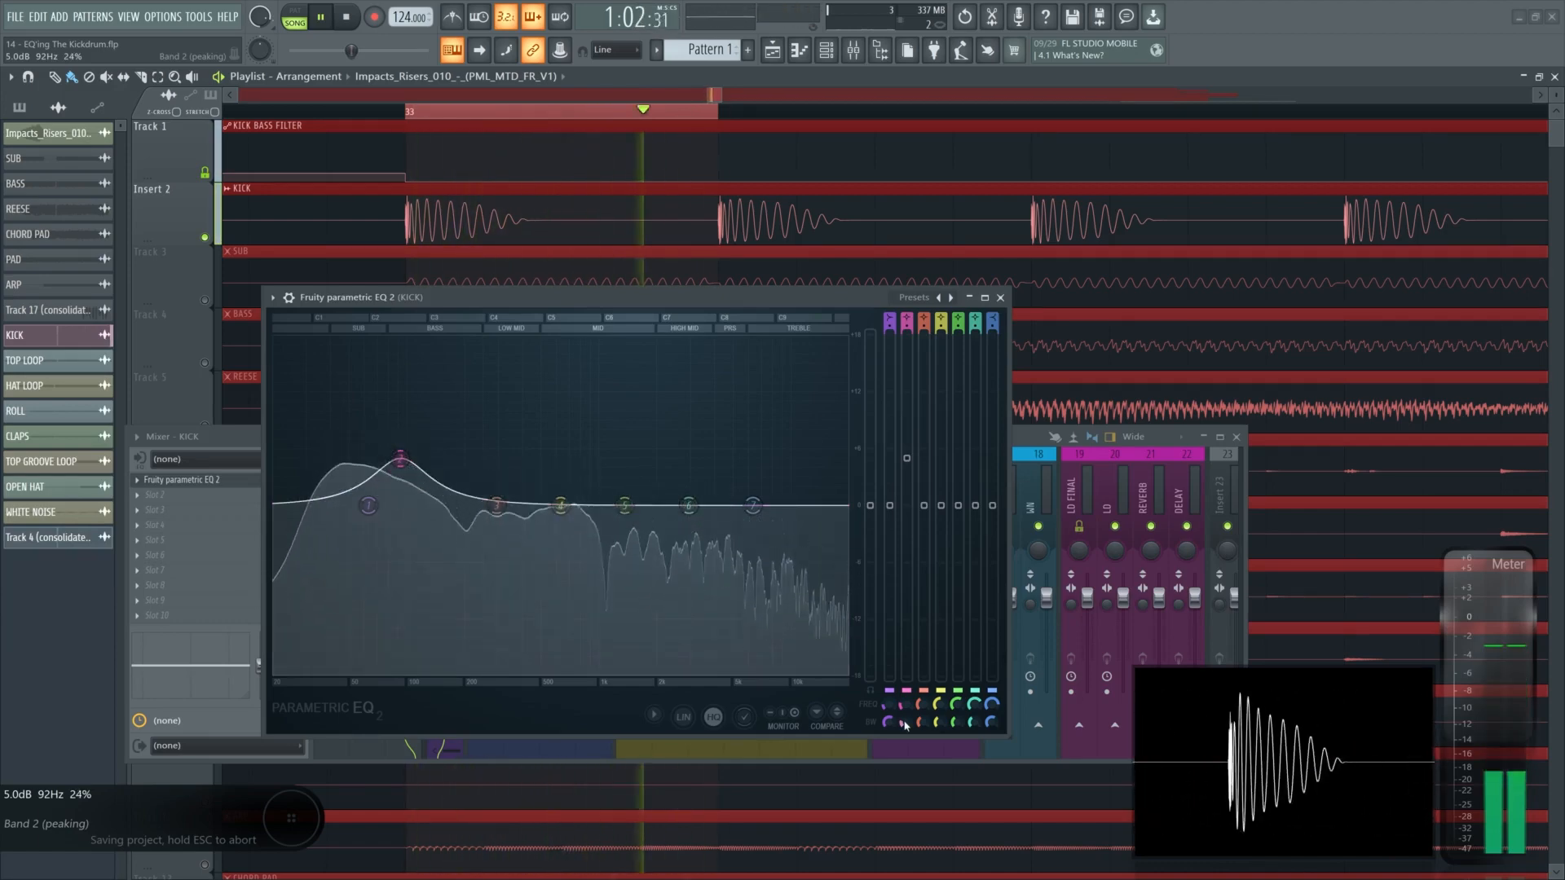
Audition band 2 at a 3.7 dB boost during playback, and bring its gain back up to about 5 dB
{"action": "left_click_drag", "start_coordinate": [906, 458], "coordinate": [906, 471]}
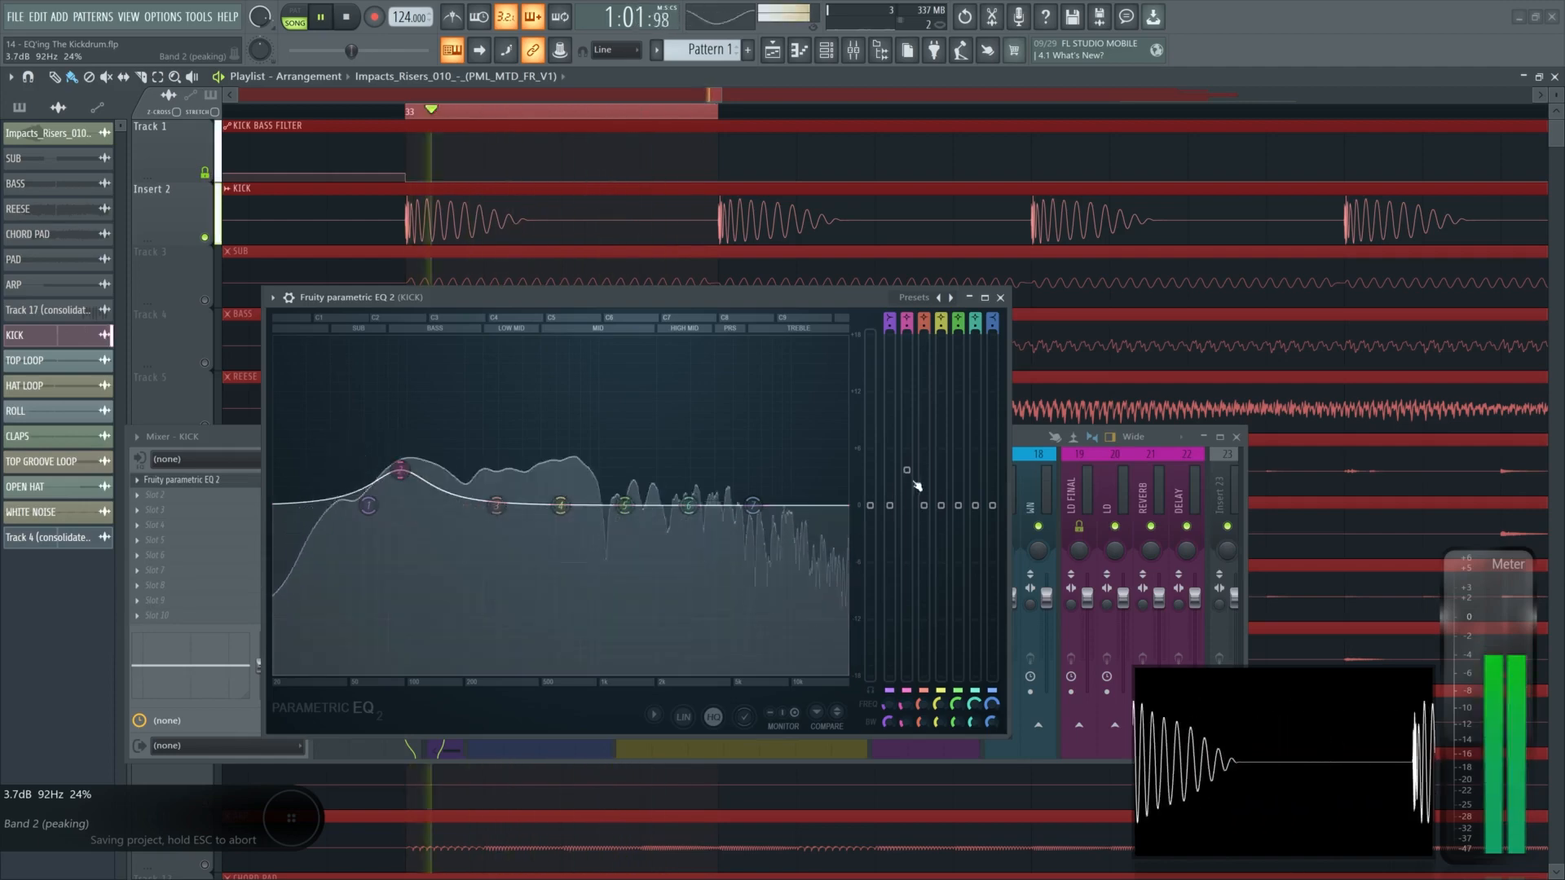
{"action": "left_click_drag", "start_coordinate": [907, 473], "coordinate": [906, 463]}
{"action": "left_click_drag", "start_coordinate": [907, 462], "coordinate": [907, 458]}
Boost the kick EQ's band 1 low shelf at 63 Hz to about 4 dB and audition the kick
{"action": "key", "text": "space"}
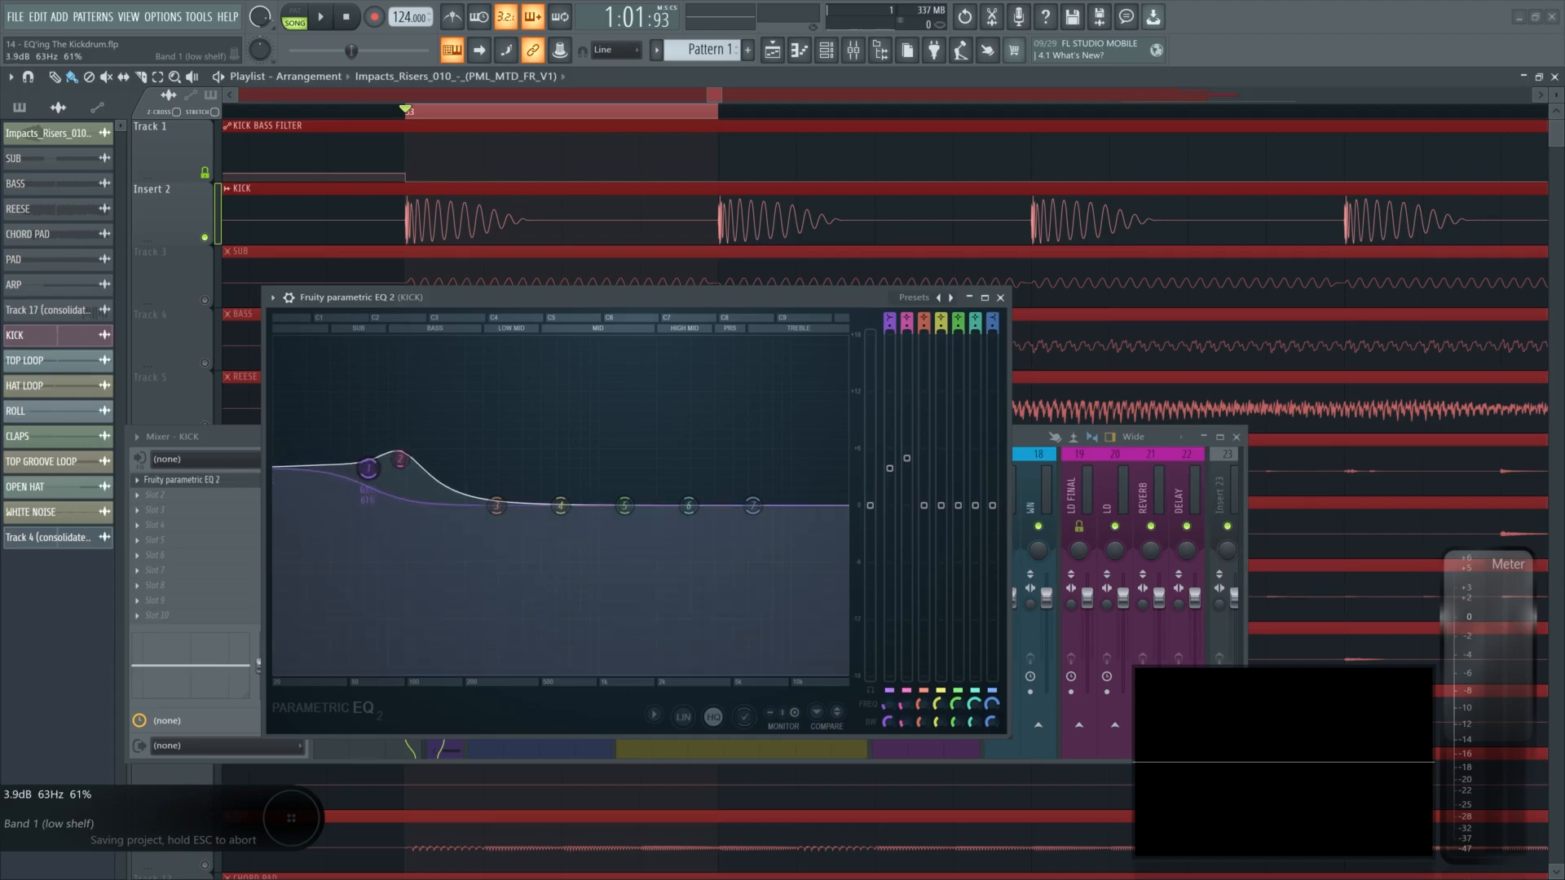
{"action": "key", "text": "space"}
{"action": "left_click_drag", "start_coordinate": [889, 469], "coordinate": [889, 466]}
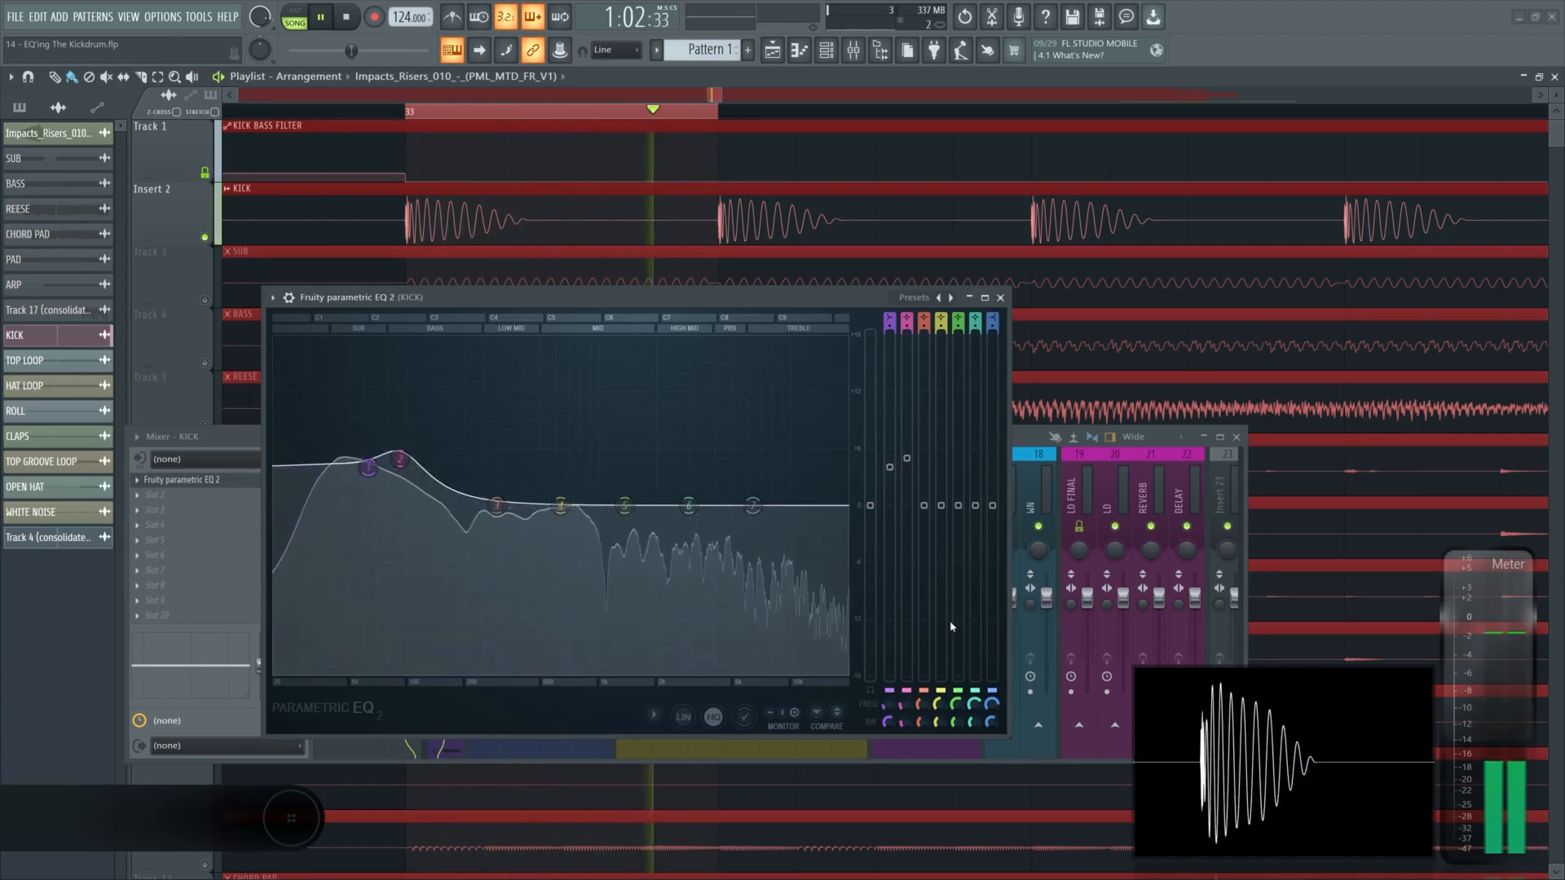
{"action": "key", "text": "space"}
Uncover the KICK effect slots and play the kick while comparing it with its Fruity Parametric EQ 2 switched off
{"action": "left_click_drag", "start_coordinate": [762, 299], "coordinate": [921, 304]}
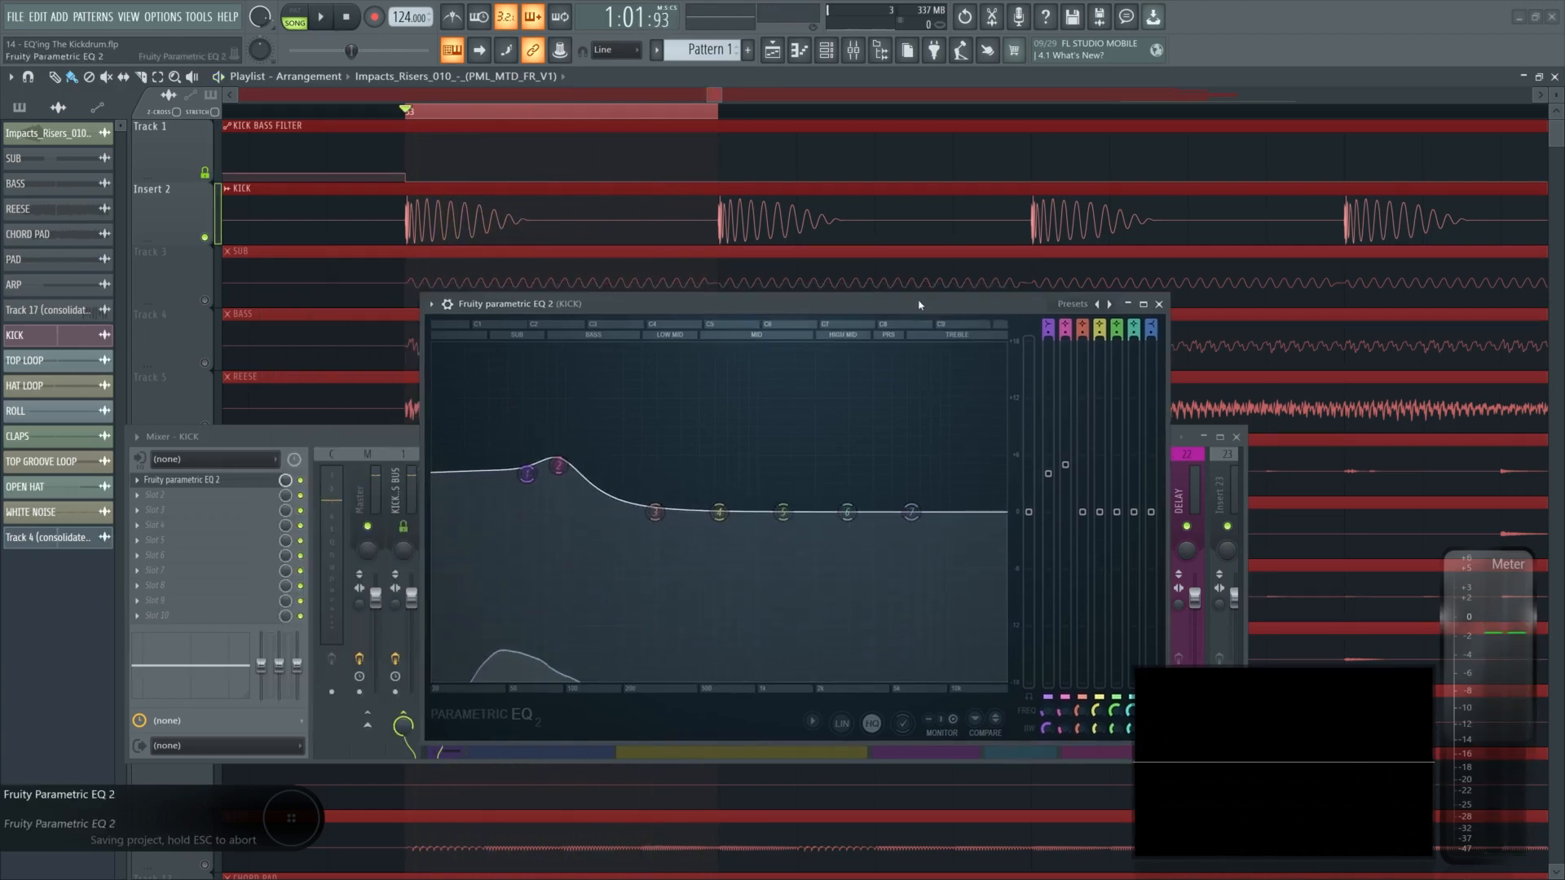
{"action": "left_click", "coordinate": [300, 481]}
{"action": "key", "text": "space"}
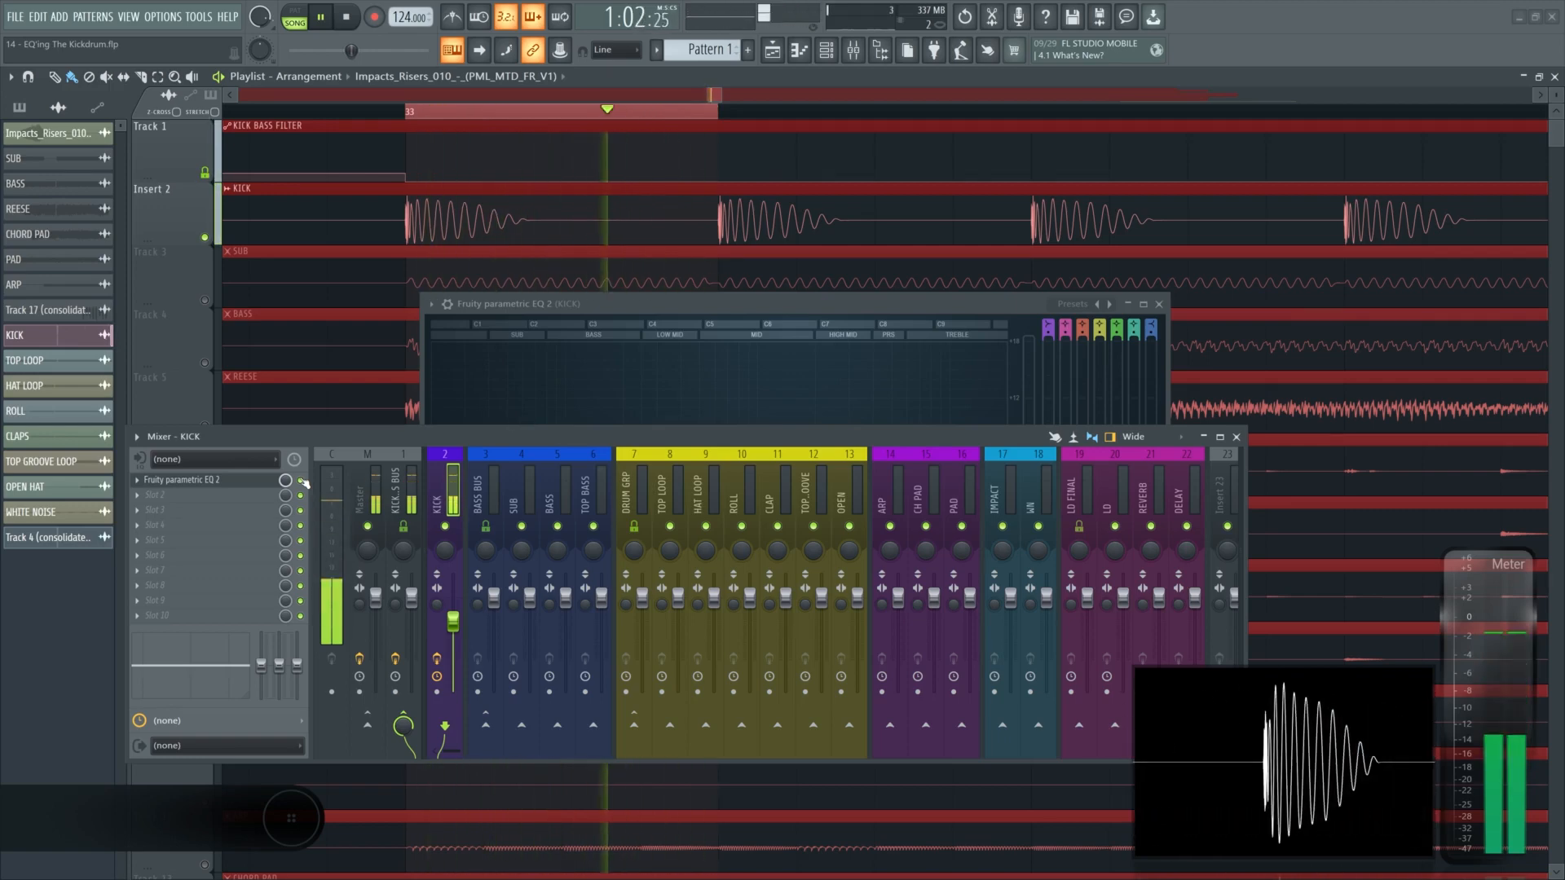
{"action": "key", "text": "space"}
Move the kick EQ clear of the mixer and raise band 1's low shelf to 4.3 dB during playback
{"action": "left_click_drag", "start_coordinate": [608, 307], "coordinate": [566, 292]}
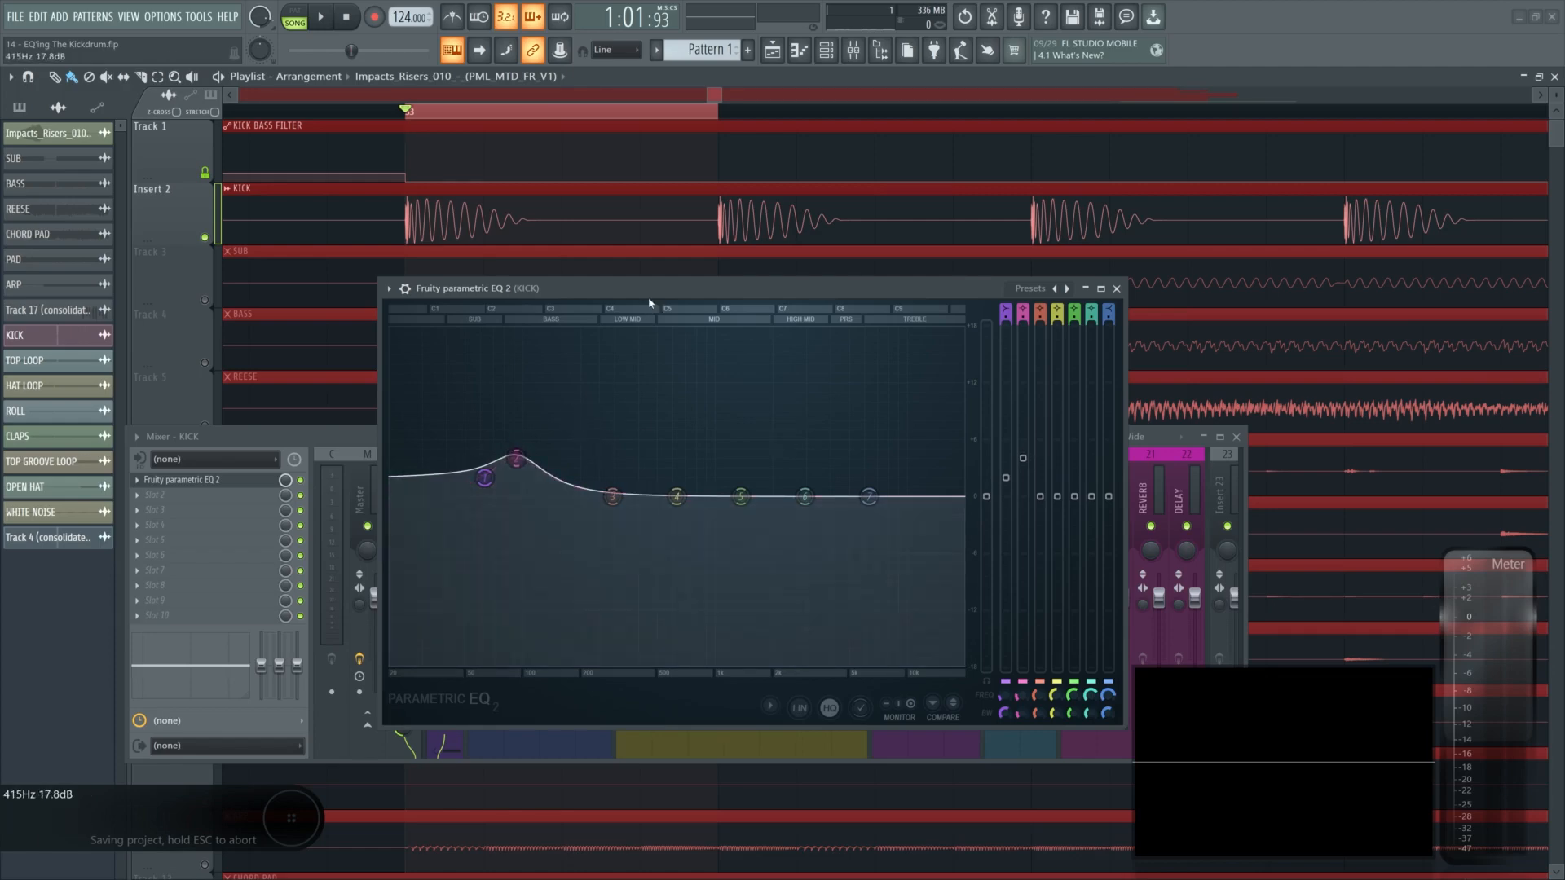
{"action": "left_click_drag", "start_coordinate": [650, 290], "coordinate": [652, 237]}
{"action": "key", "text": "space"}
{"action": "mouse_move", "coordinate": [1008, 425]}
{"action": "left_mouse_down"}
{"action": "mouse_move", "coordinate": [1008, 383]}
{"action": "mouse_move", "coordinate": [1013, 405]}
{"action": "left_mouse_up"}
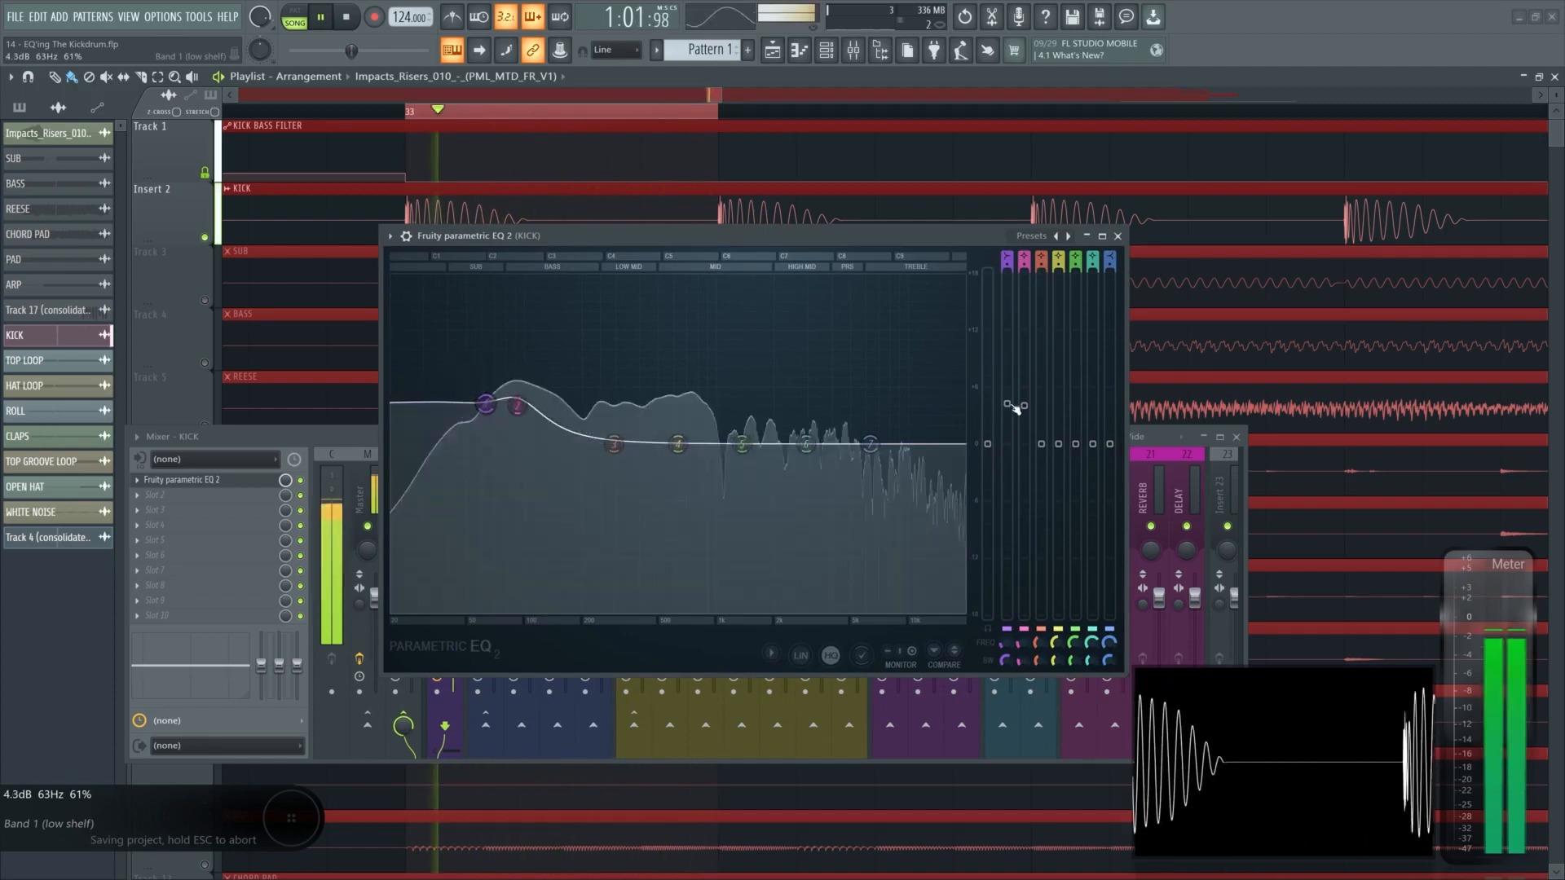
{"action": "key", "text": "space"}
Compare the kick with its EQ switched off, try the KICK mixer fader at 100%, and undo the fader change
{"action": "left_click", "coordinate": [310, 485]}
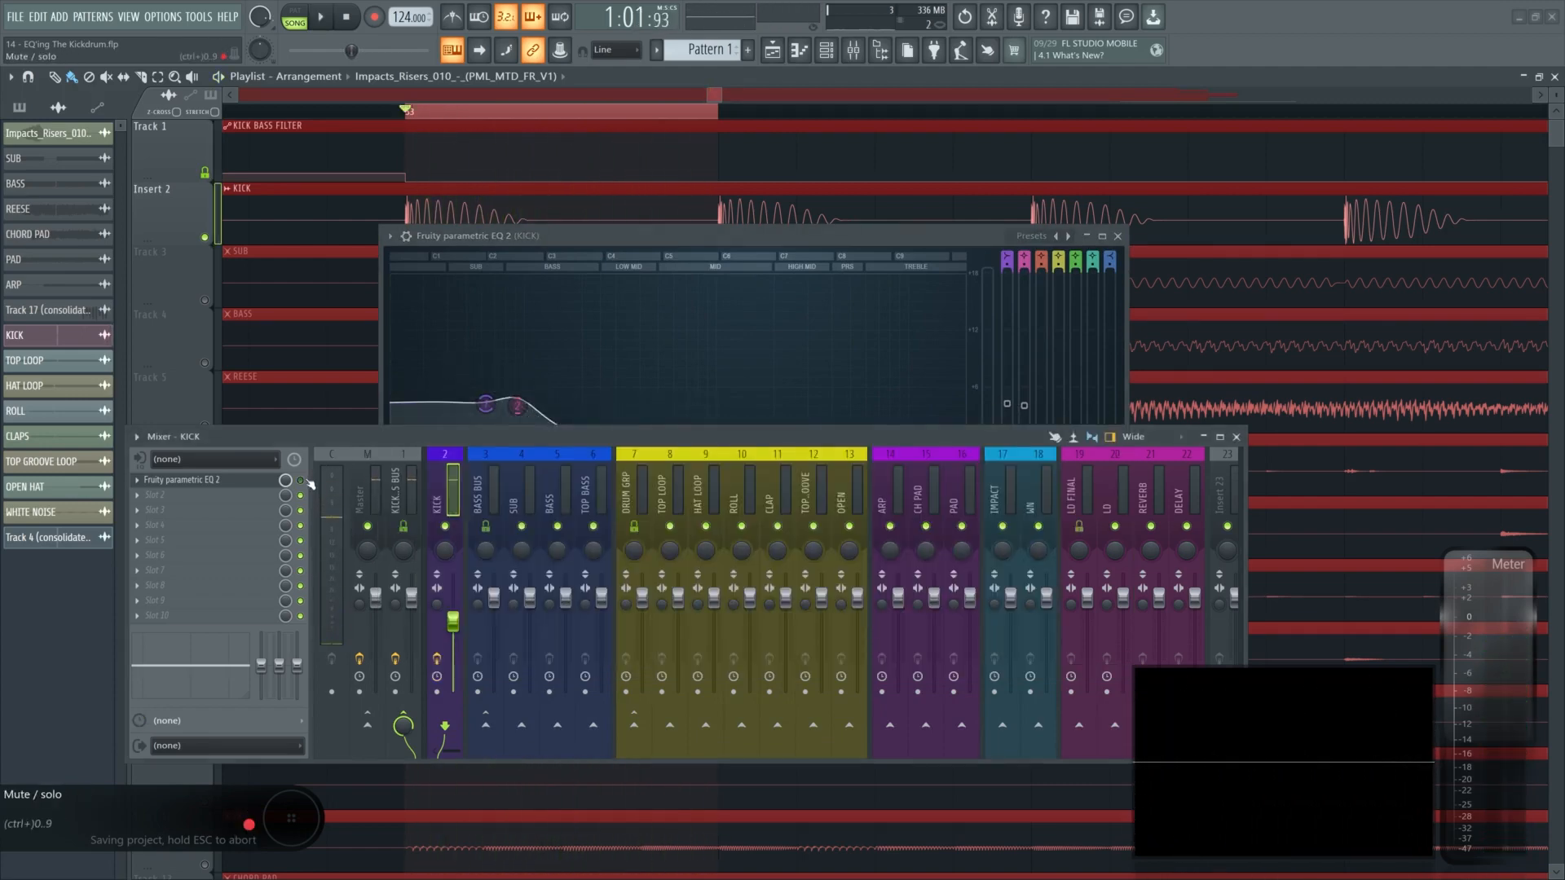
{"action": "left_click", "coordinate": [300, 480]}
{"action": "key", "text": "space"}
{"action": "key", "text": "space"}
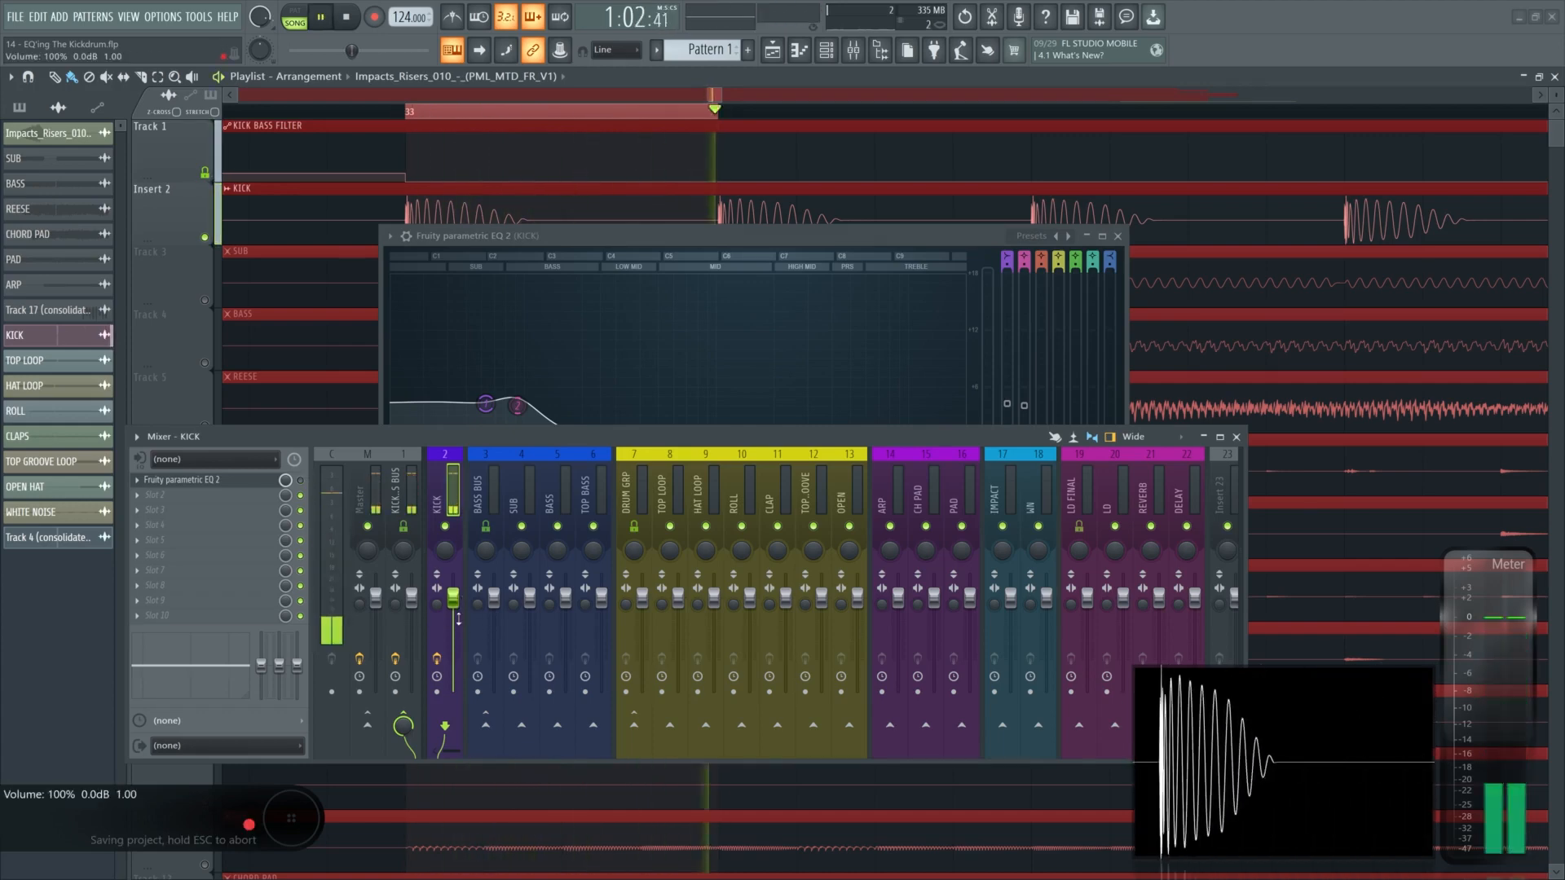
{"action": "key", "text": "space"}
{"action": "key", "text": "ctrl+z"}
{"action": "key", "text": "space"}
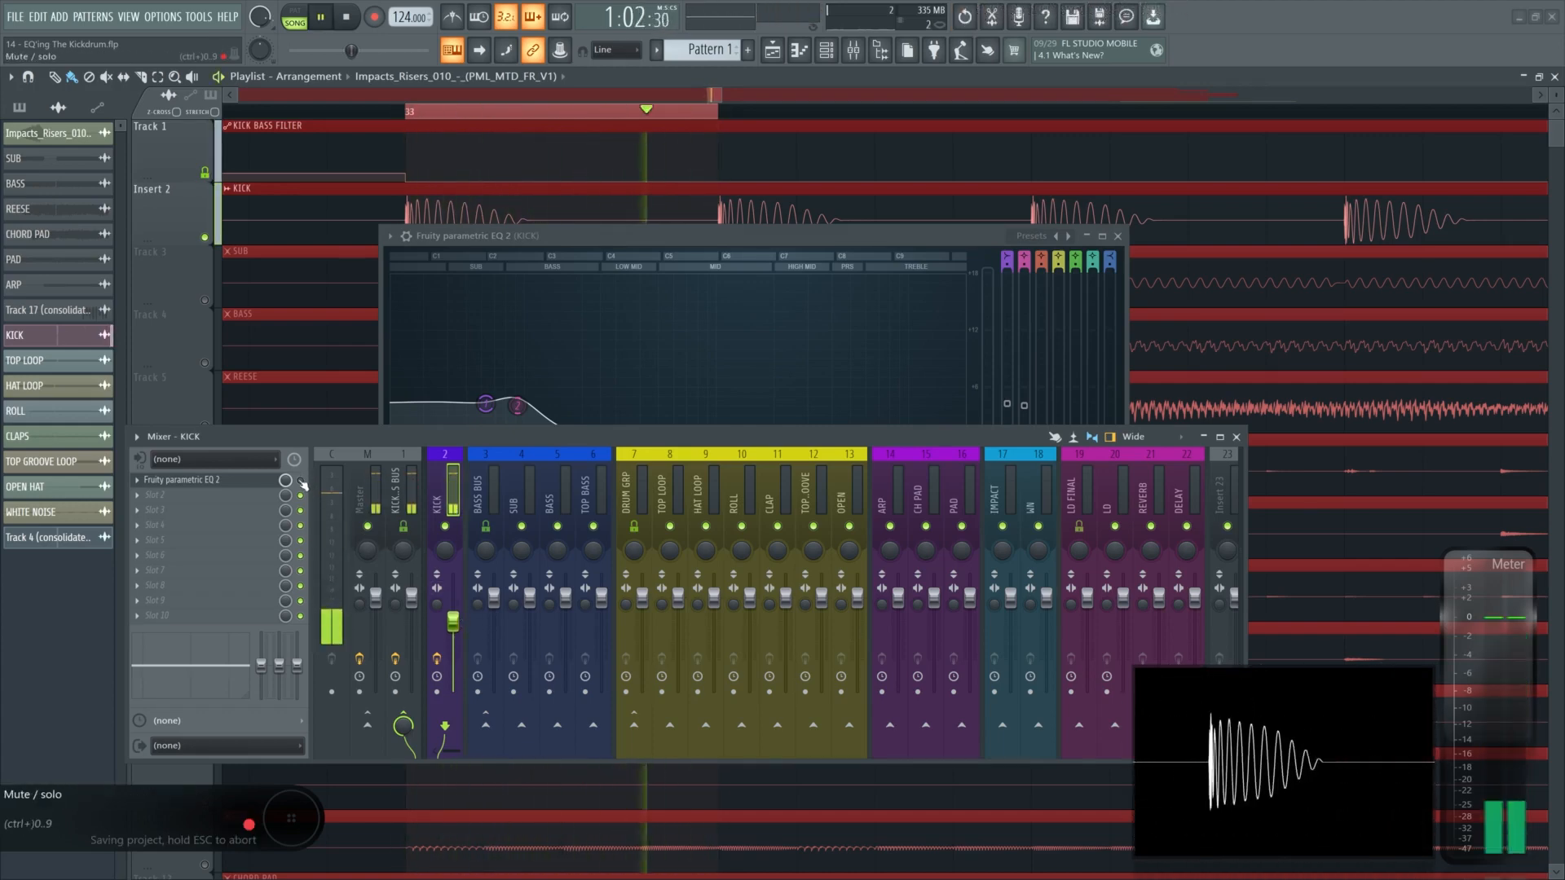
Bring the kick EQ to the front, lower band 1's low shelf to 2.6 dB, and audition the kick
{"action": "left_click_drag", "start_coordinate": [834, 236], "coordinate": [831, 209]}
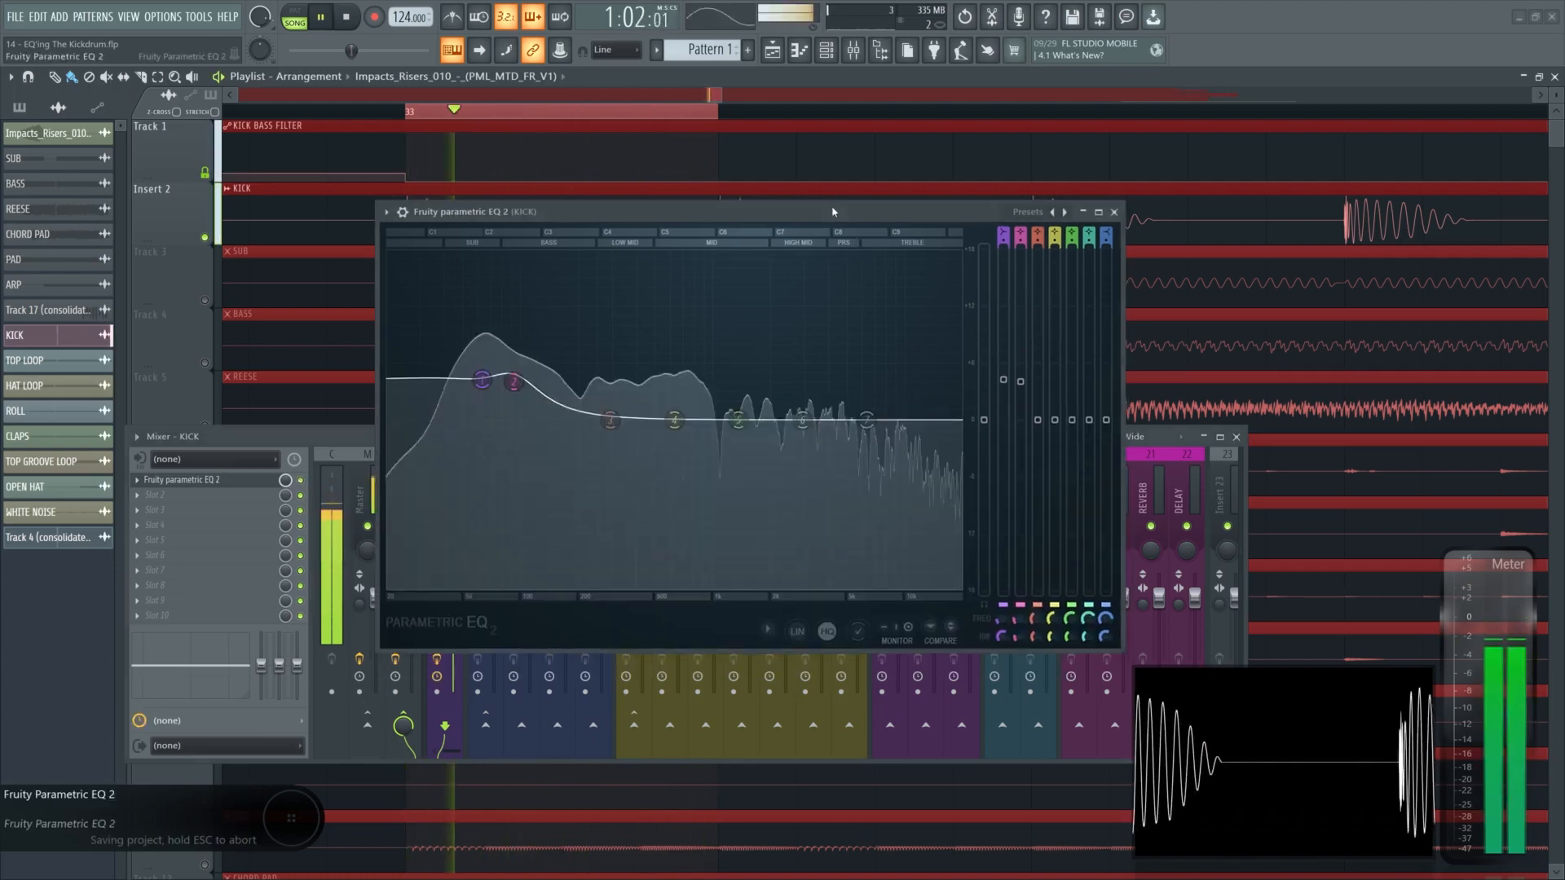
{"action": "left_click_drag", "start_coordinate": [1003, 375], "coordinate": [1003, 392]}
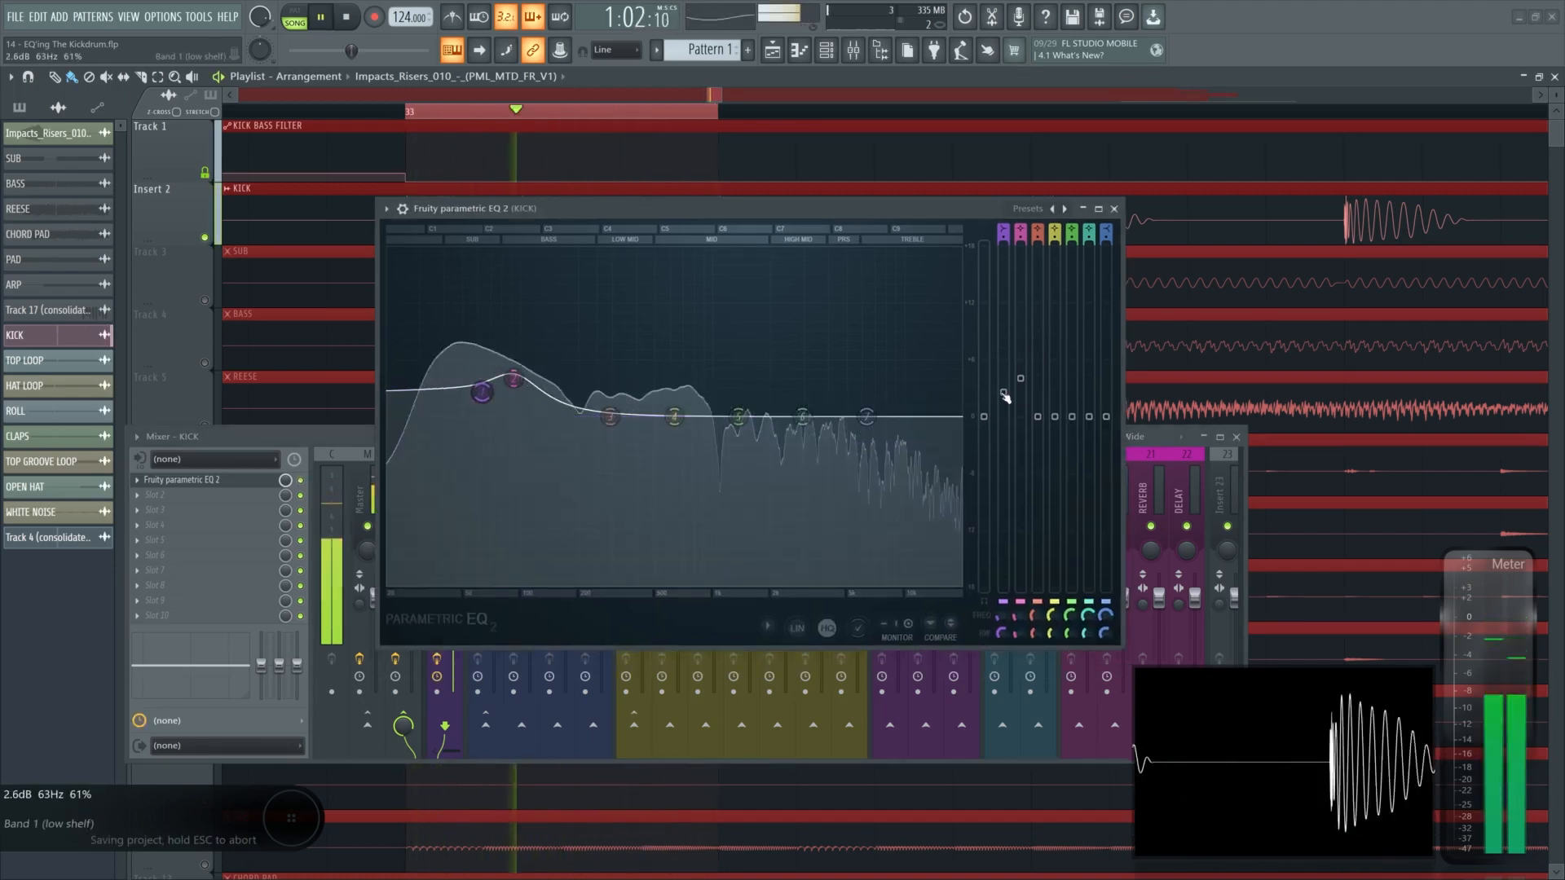
{"action": "key", "text": "space"}
{"action": "key", "text": "space"}
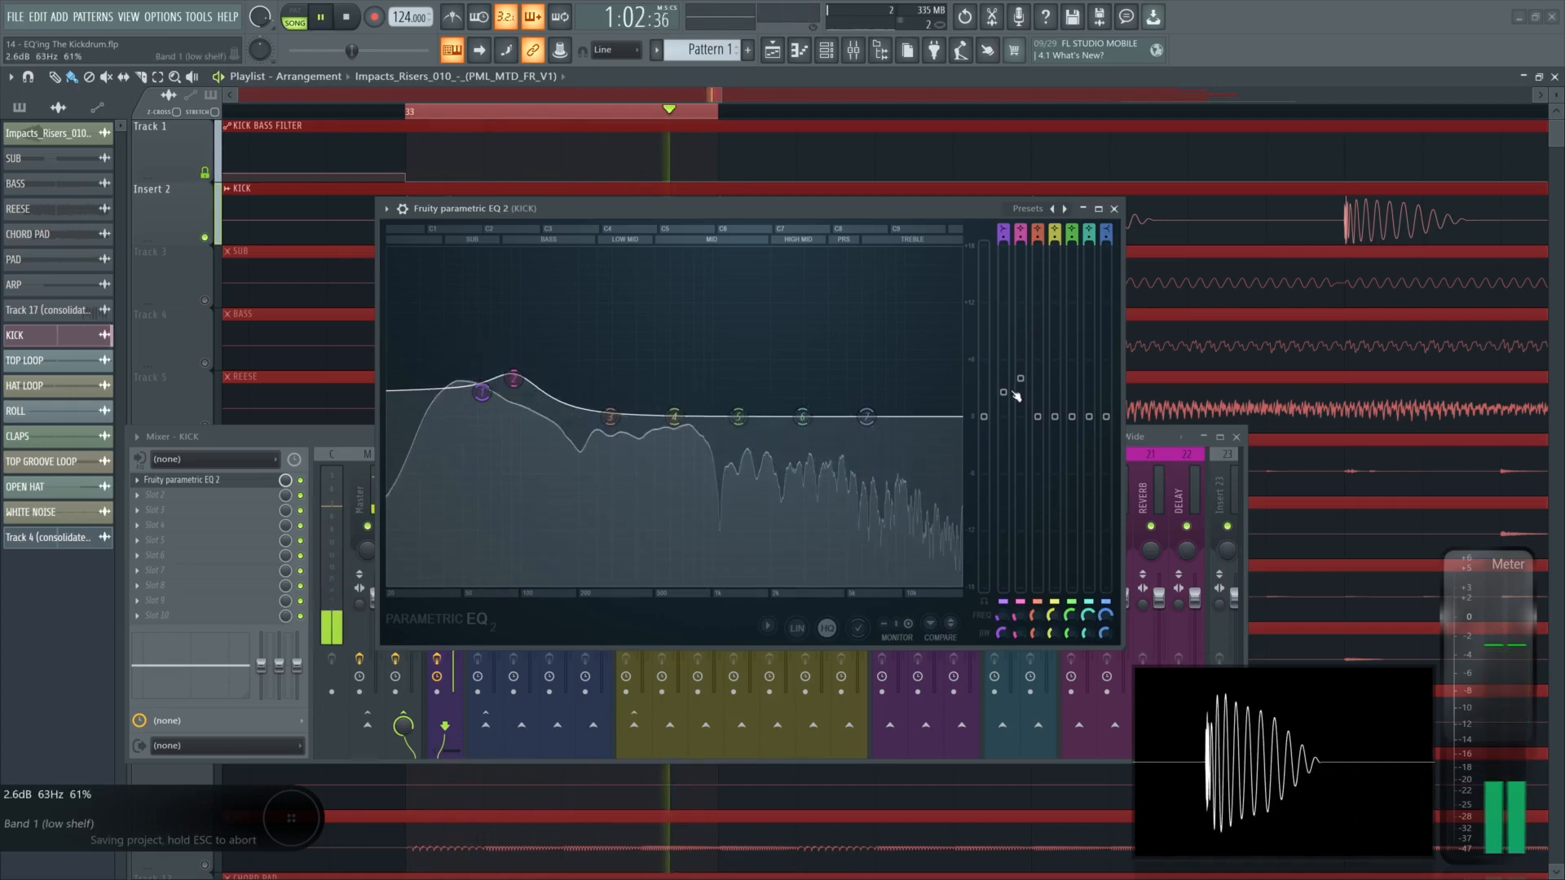
Set the kick EQ's band 2 gain to about 5 dB and its band 1 low shelf to 7.0 dB
{"action": "key", "text": "space"}
{"action": "key", "text": "space"}
{"action": "left_click_drag", "start_coordinate": [1020, 379], "coordinate": [1003, 351]}
{"action": "key", "text": "space"}
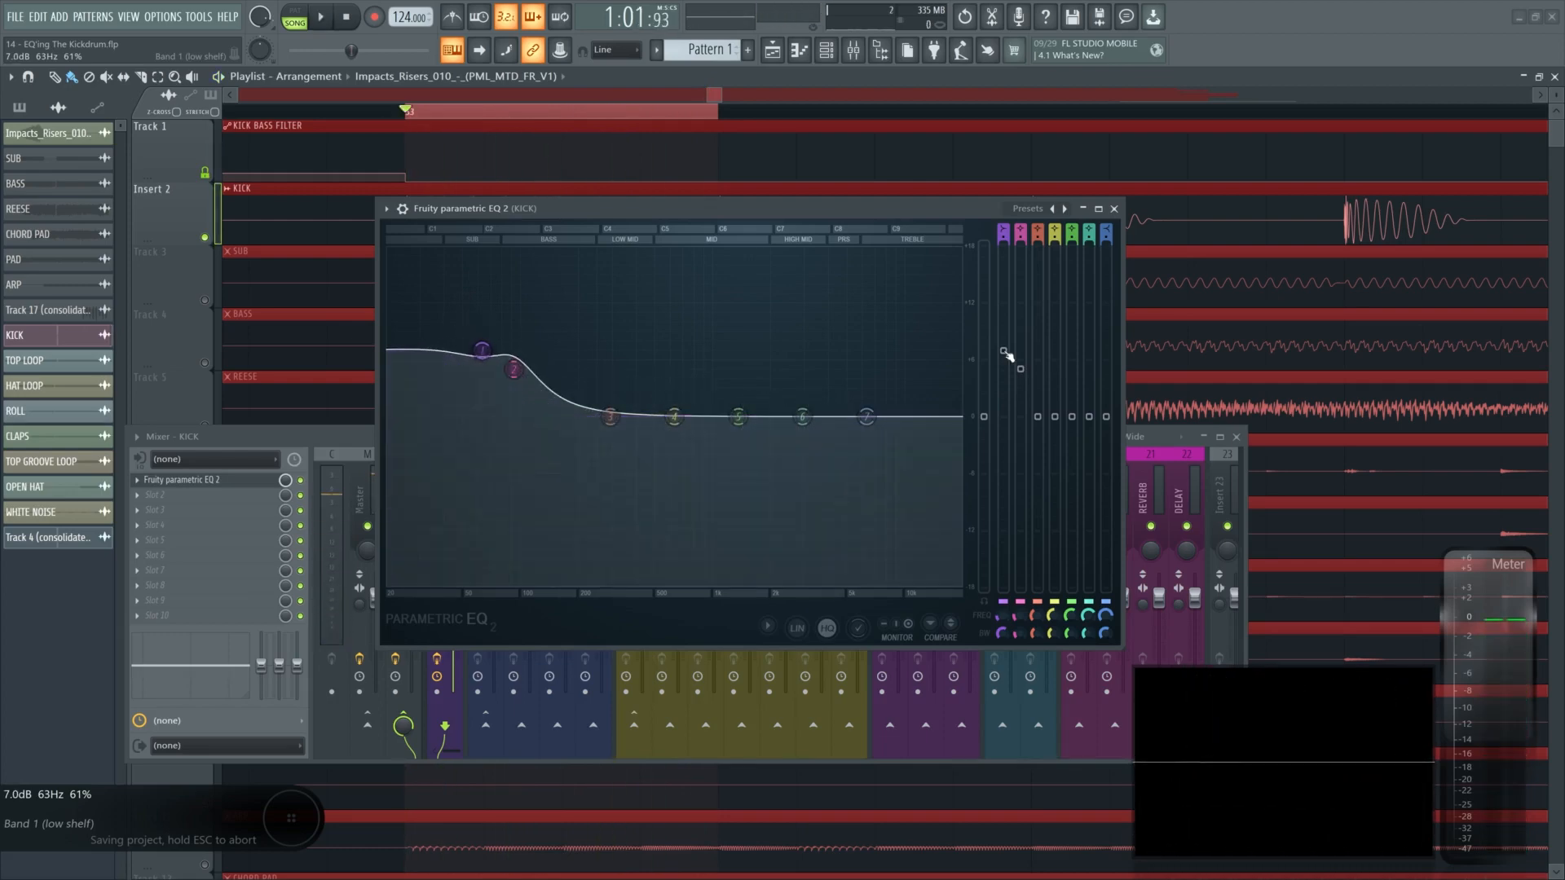
Move the EQ clear of the KICK mixer channel, lower that channel's fader to about 70%, and play the kick
{"action": "left_click_drag", "start_coordinate": [880, 210], "coordinate": [1093, 200]}
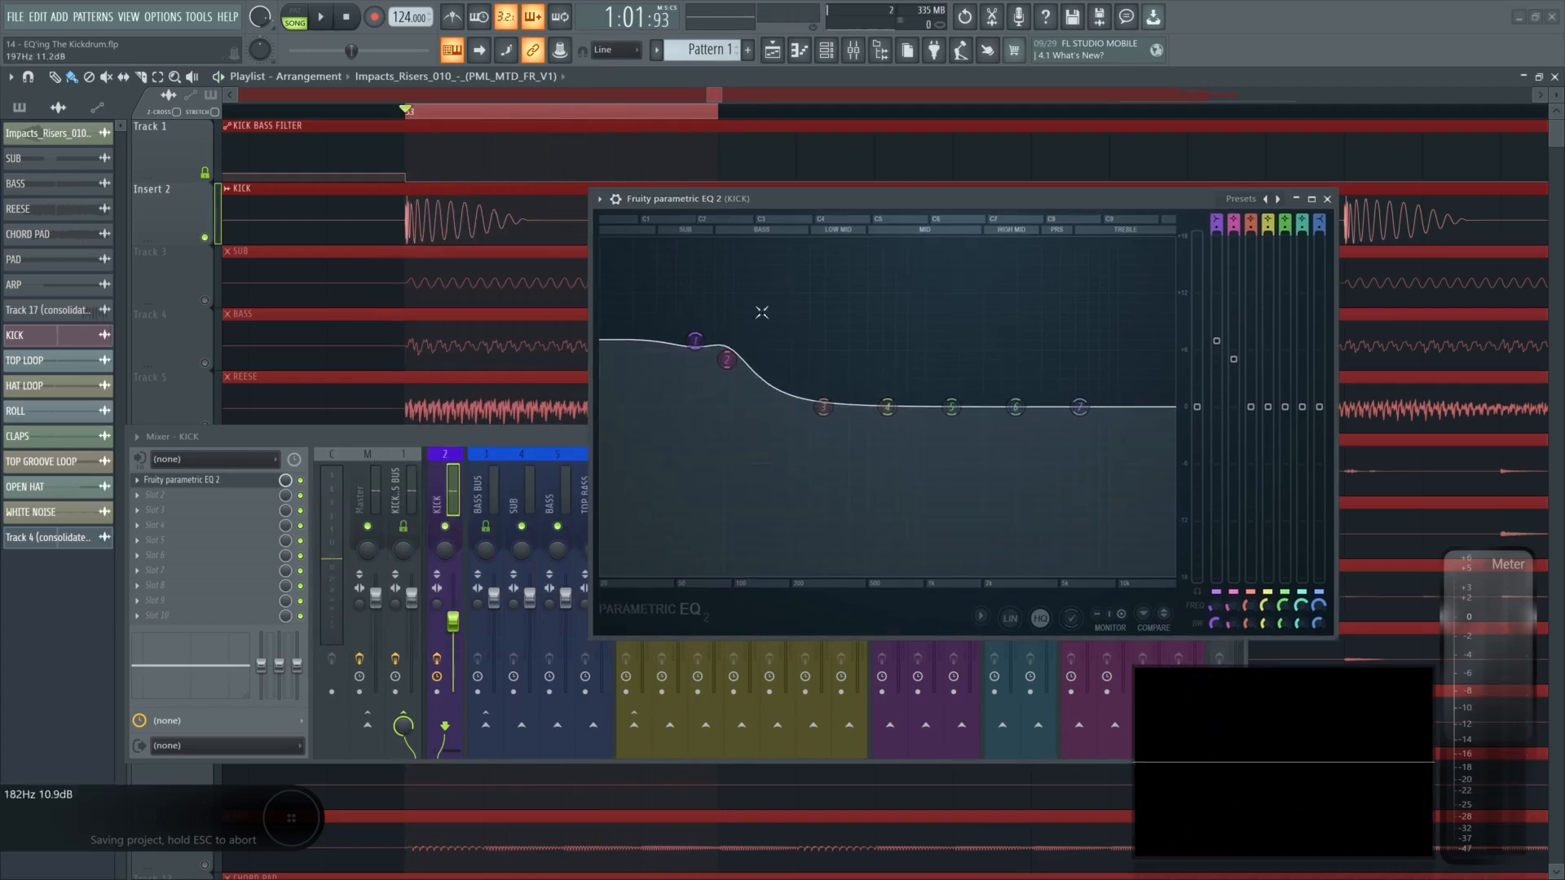
{"action": "left_click", "coordinate": [470, 592]}
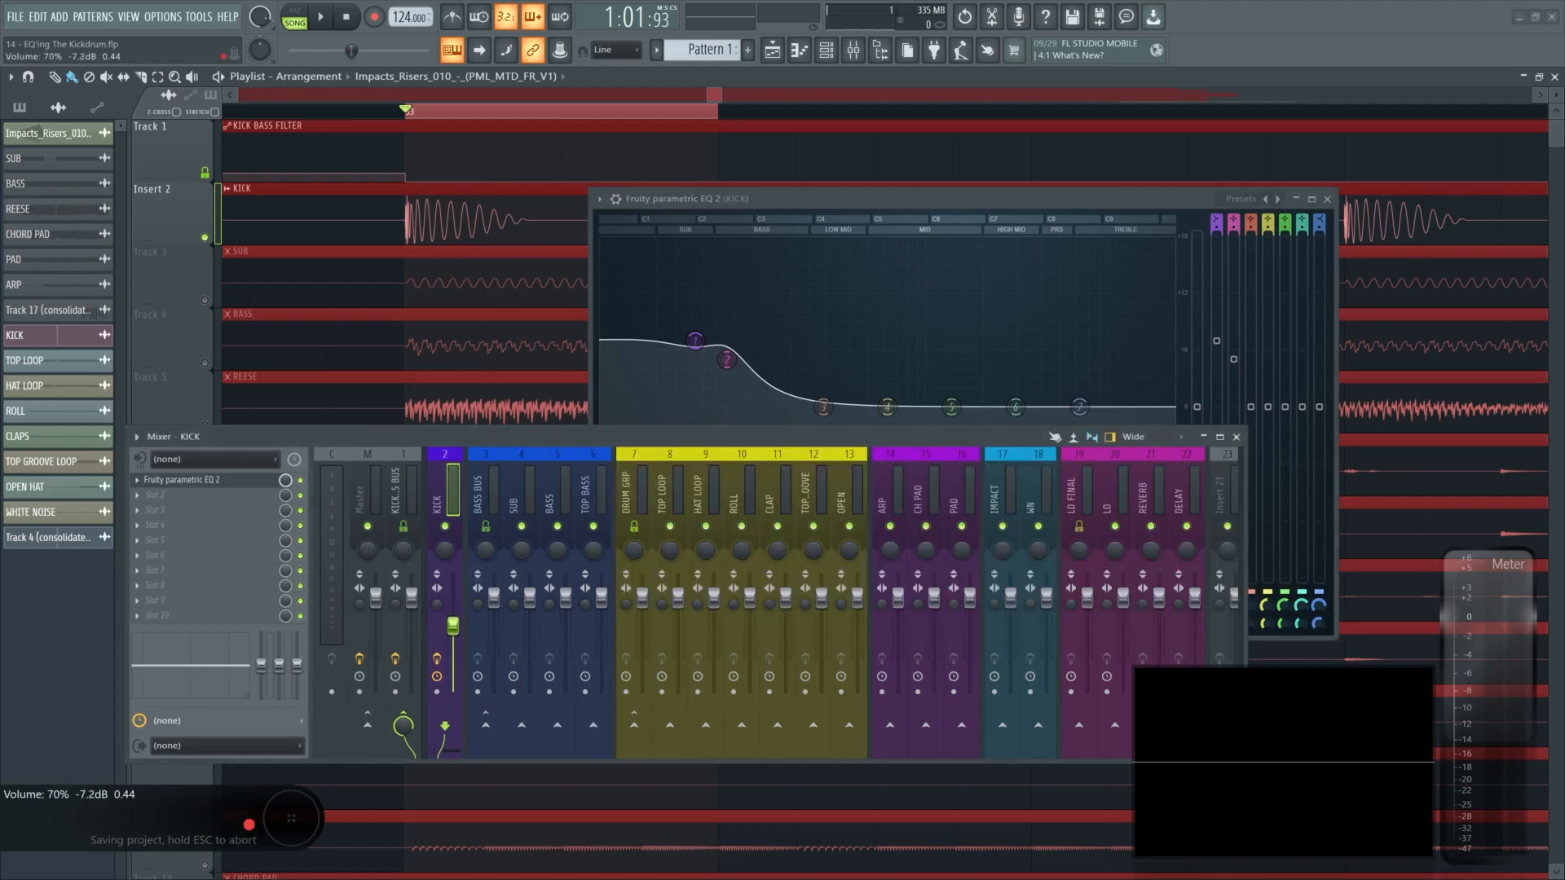
{"action": "left_click_drag", "start_coordinate": [453, 629], "coordinate": [453, 630]}
{"action": "key", "text": "space"}
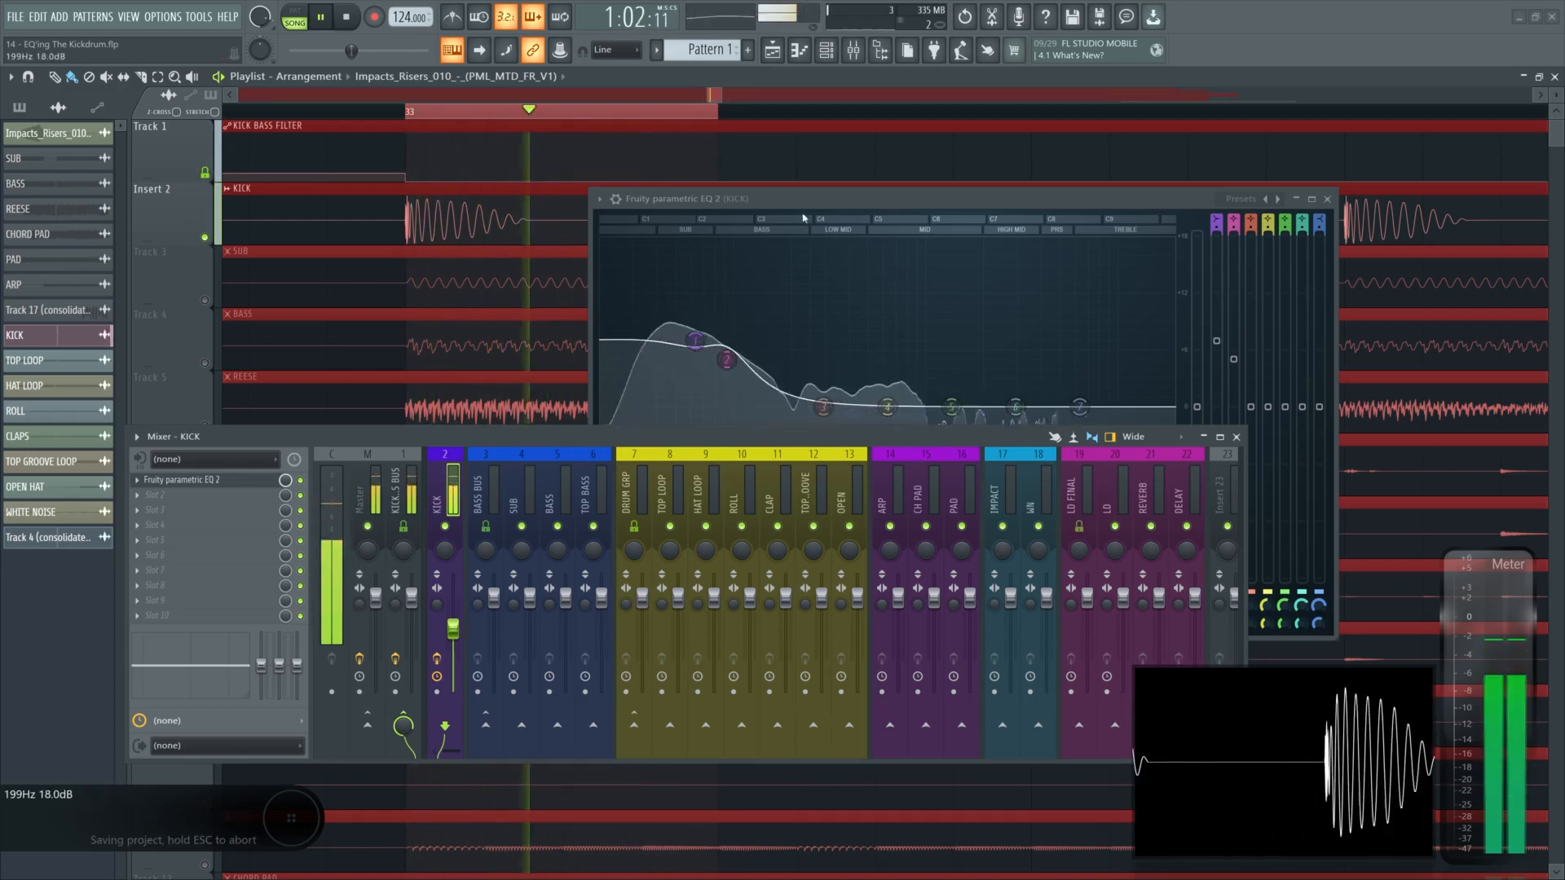
Boost the kick EQ's band 6 by 2.9 dB at 3726 Hz and audition the kick
{"action": "left_click_drag", "start_coordinate": [805, 202], "coordinate": [772, 189]}
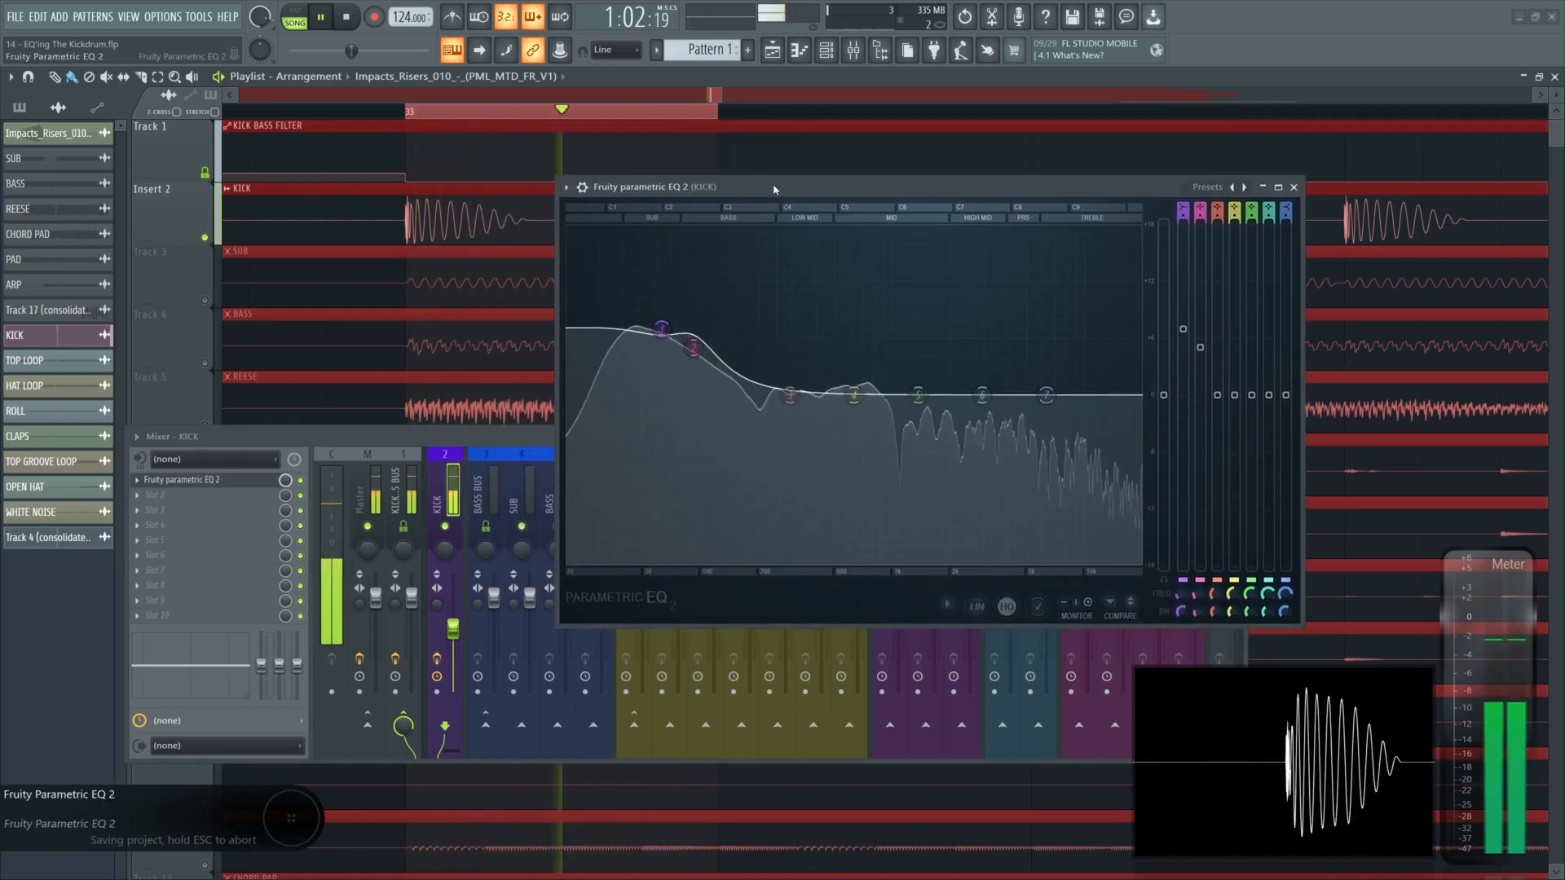
{"action": "key", "text": "space"}
{"action": "left_click_drag", "start_coordinate": [984, 397], "coordinate": [982, 391]}
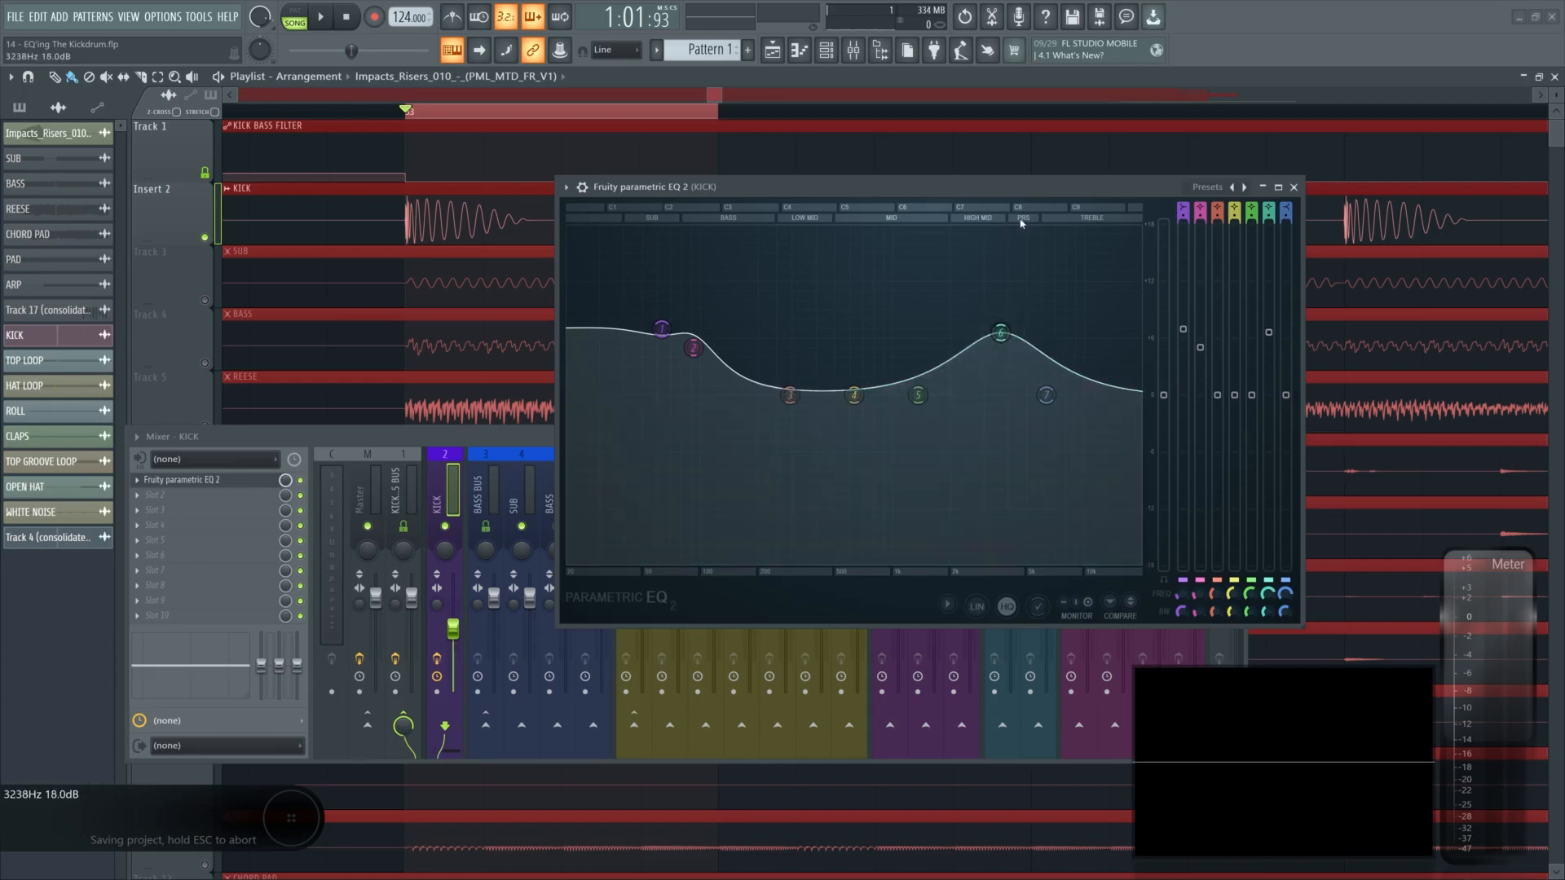
{"action": "left_click_drag", "start_coordinate": [1001, 332], "coordinate": [1002, 367]}
{"action": "key", "text": "space"}
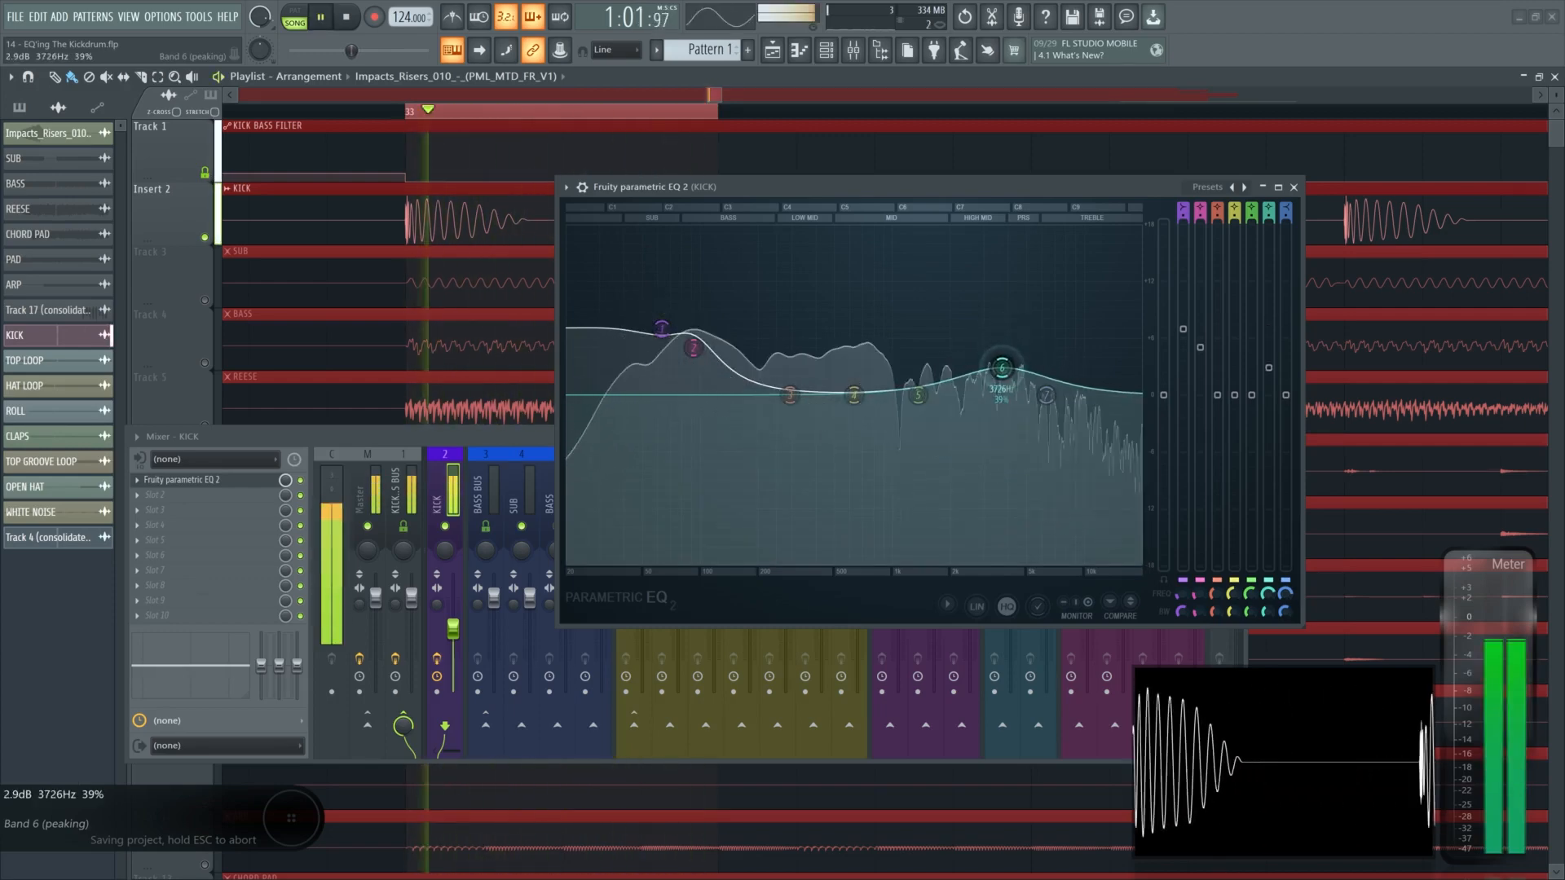
Boost band 3 to 15.0 dB with a 19% bandwidth and sweep it down to 247 Hz while the kick plays
{"action": "key", "text": "space"}
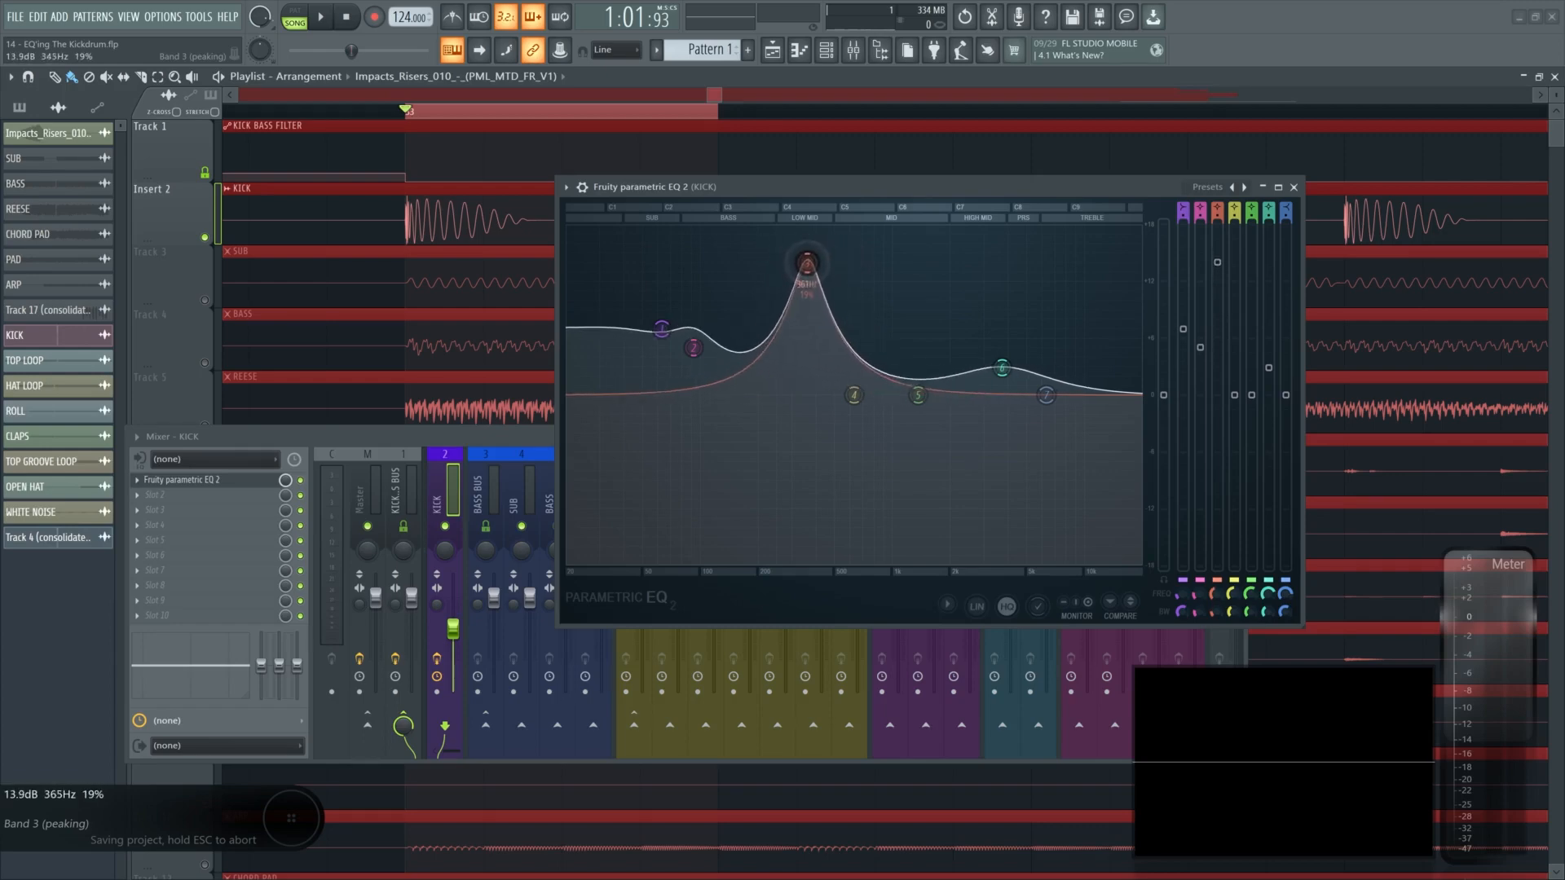
{"action": "key", "text": "space"}
{"action": "left_click_drag", "start_coordinate": [799, 275], "coordinate": [776, 254]}
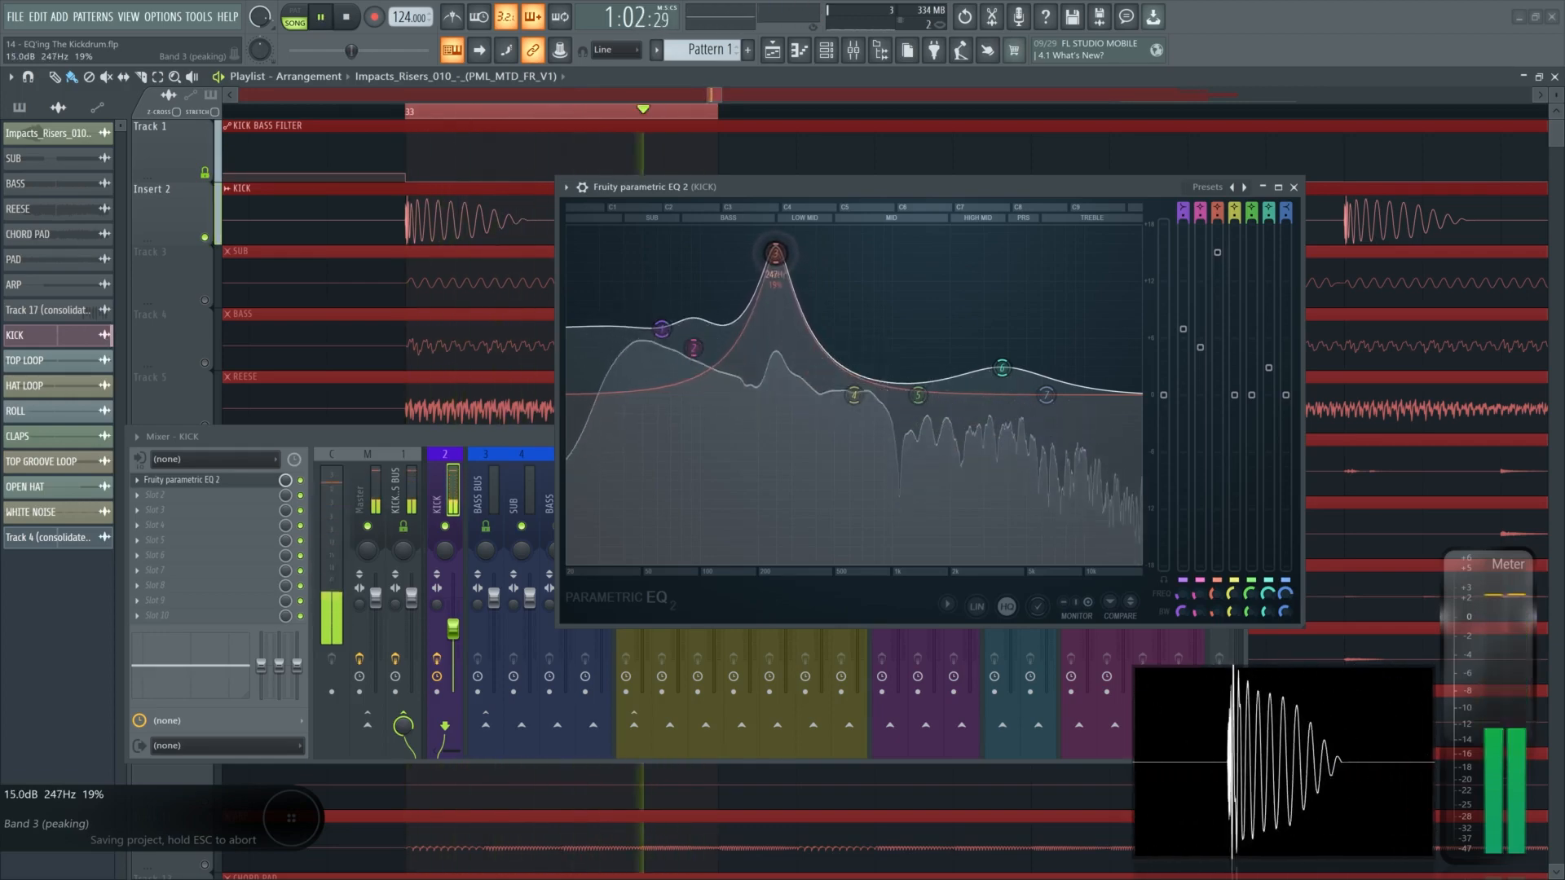
{"action": "key", "text": "space"}
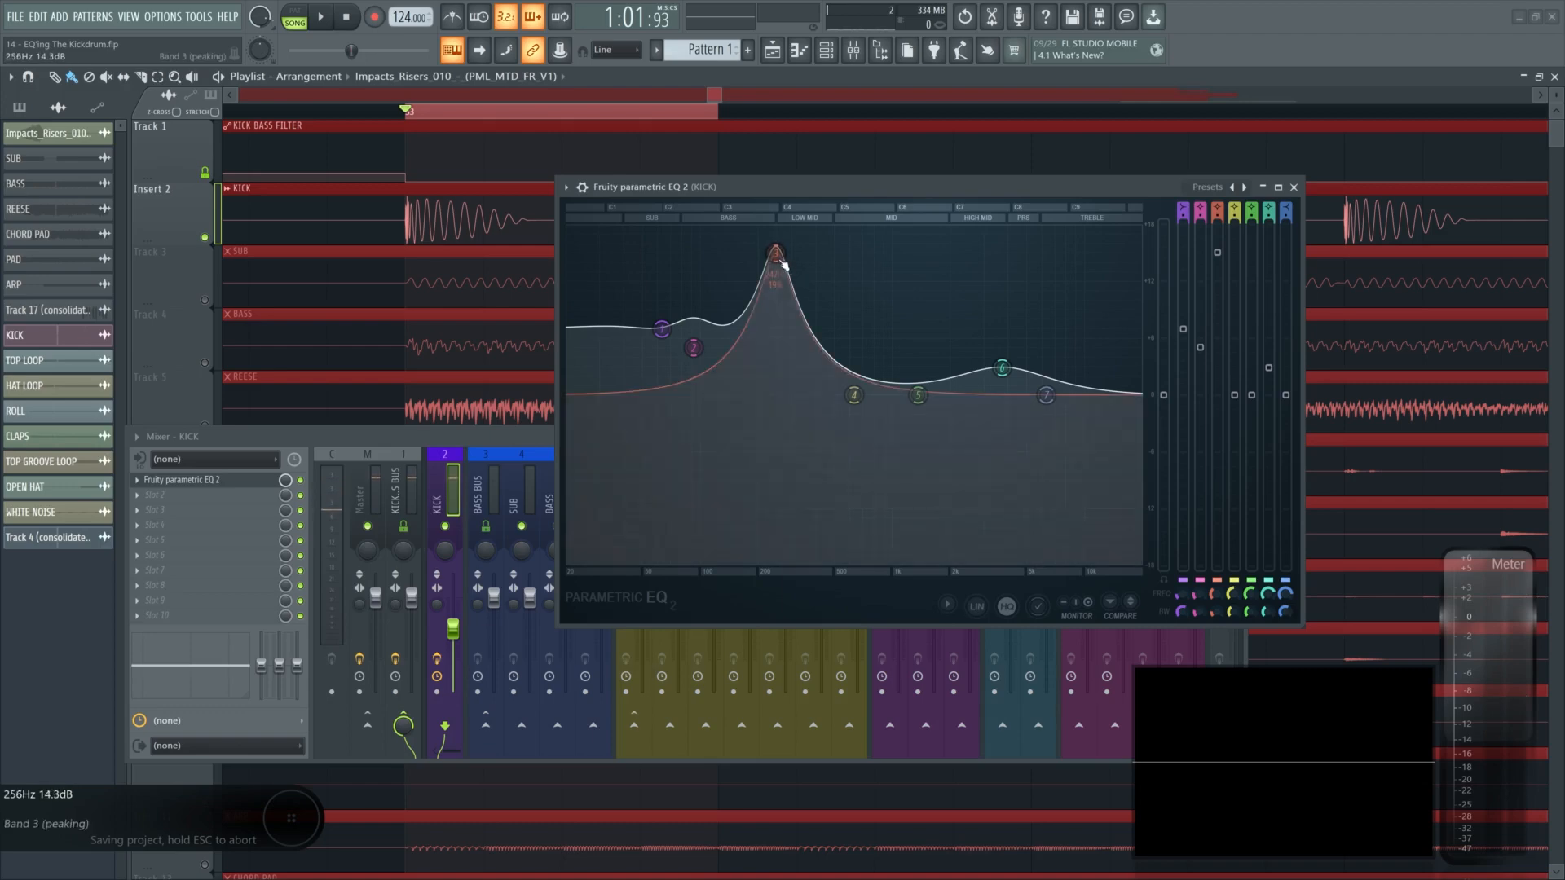
Narrow band 3 to a 9% bandwidth at 248 Hz, turn it into a cut of about 4 dB, and play the kick
{"action": "key", "text": "space"}
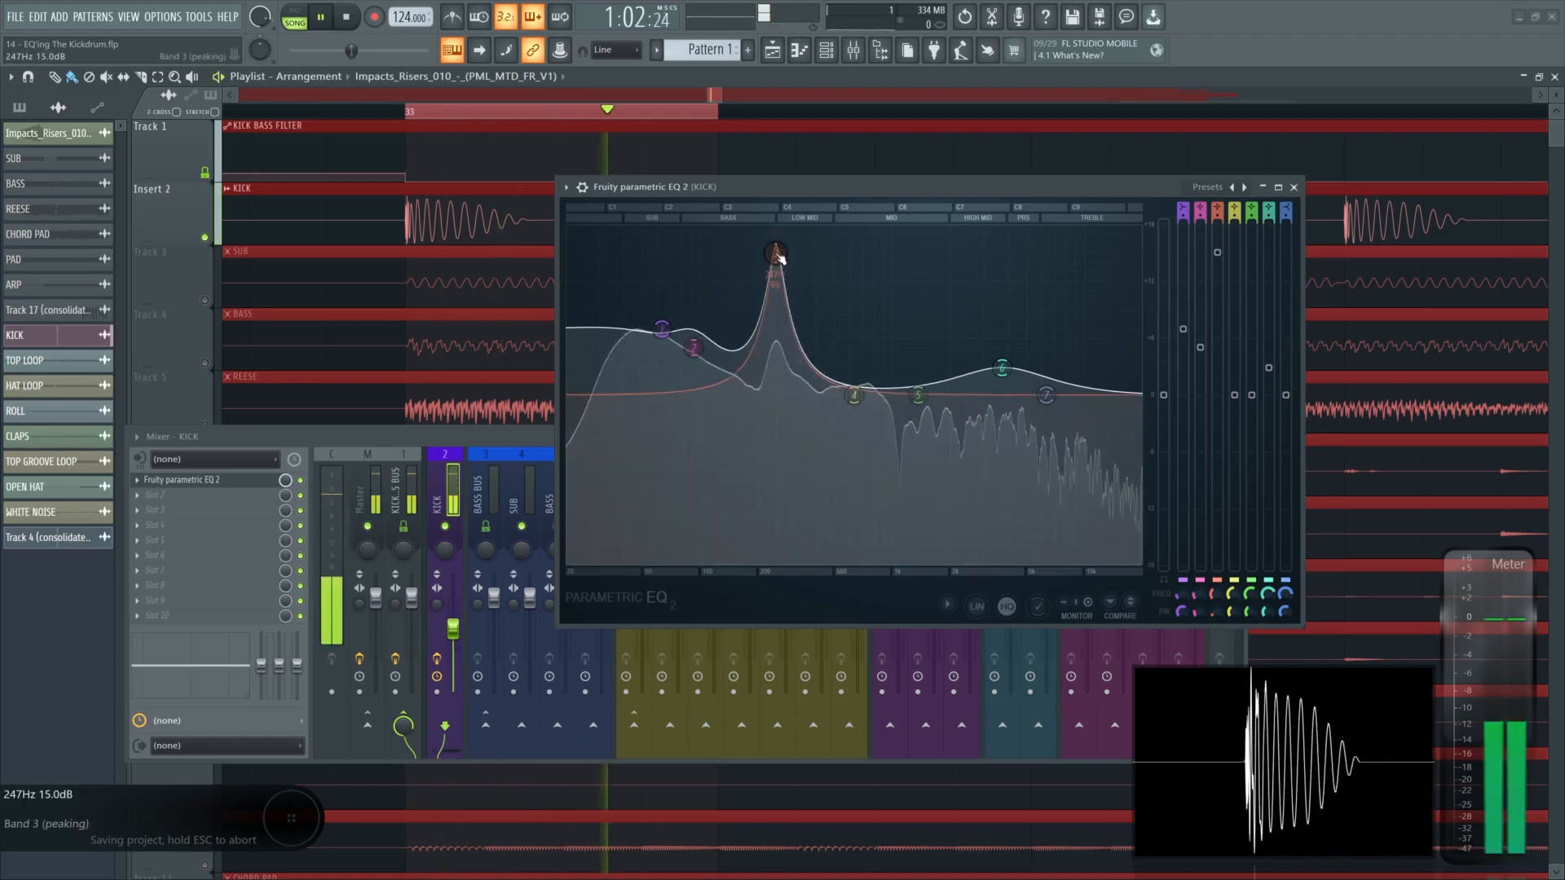
{"action": "scroll", "coordinate": [777, 253], "scroll_direction": "down", "scroll_amount": 3}
{"action": "left_click_drag", "start_coordinate": [777, 254], "coordinate": [775, 254]}
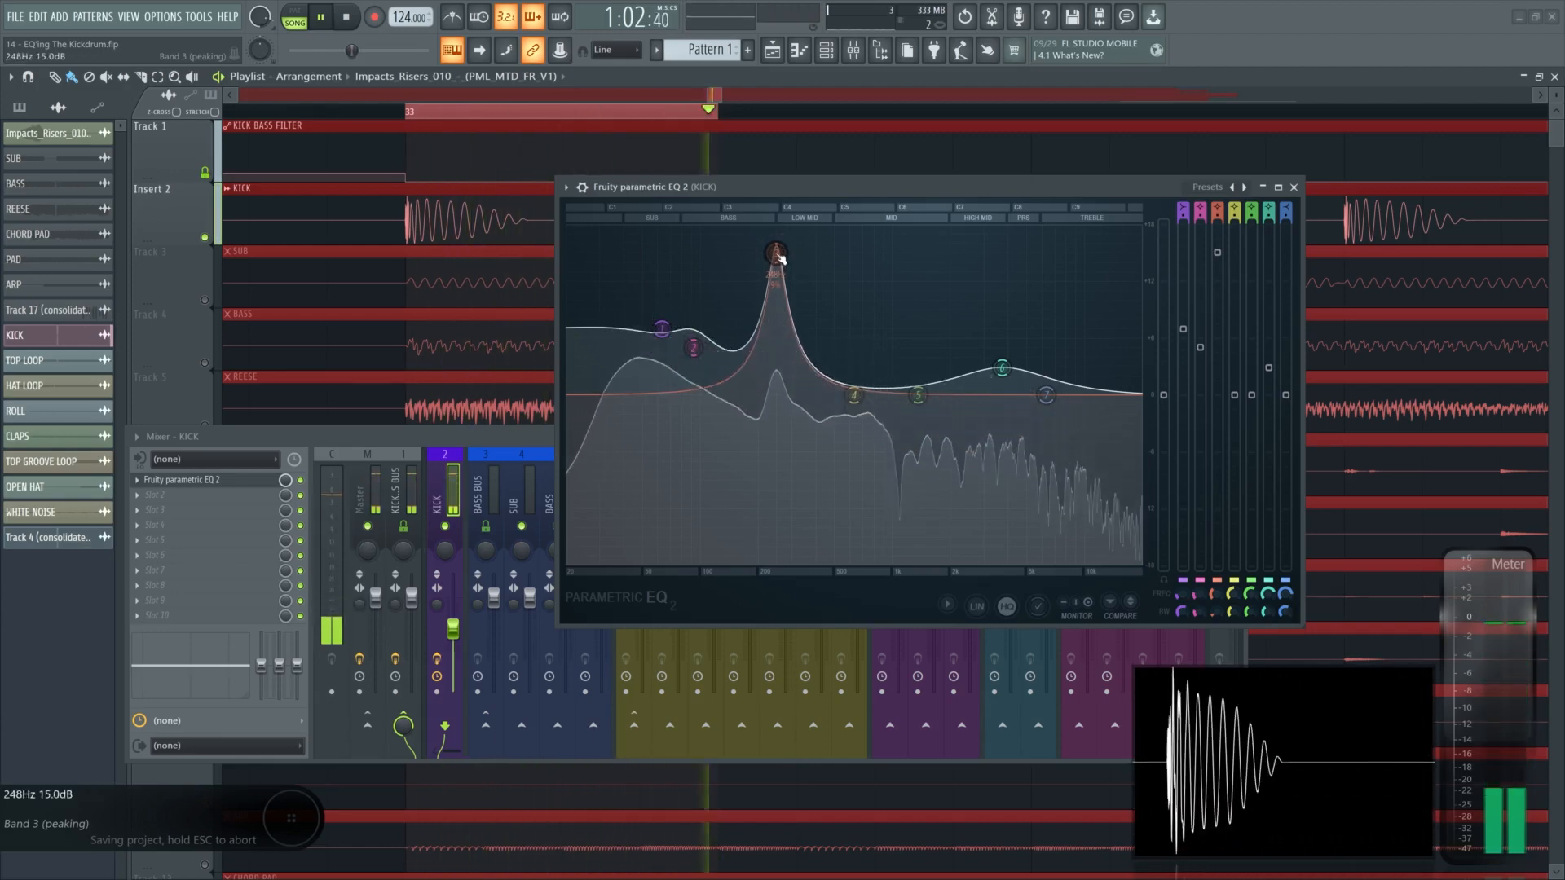
{"action": "key", "text": "space"}
{"action": "left_click_drag", "start_coordinate": [775, 253], "coordinate": [775, 426]}
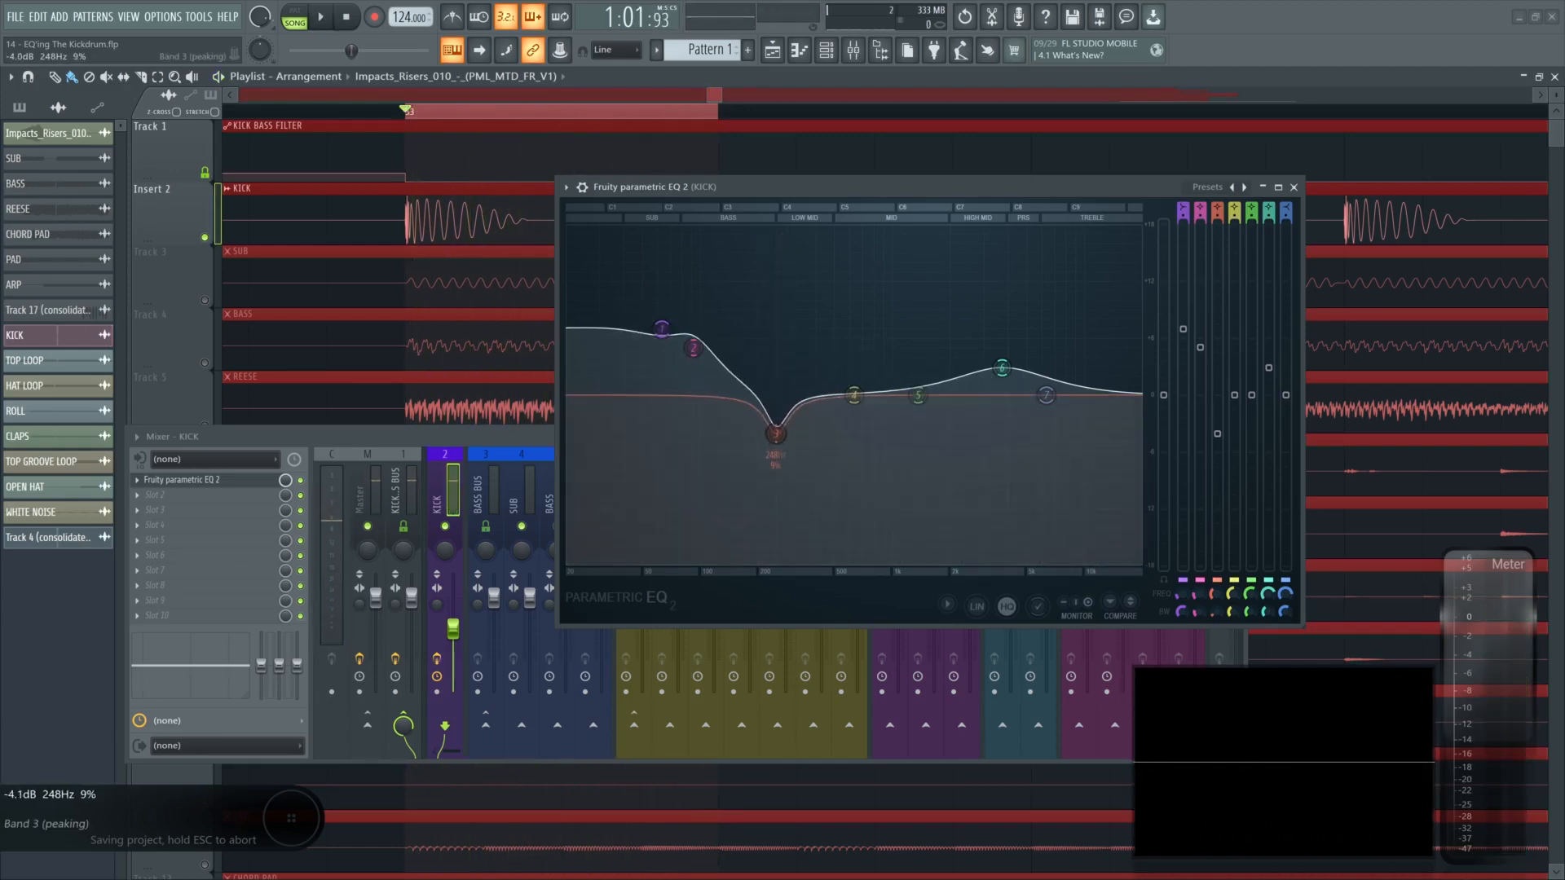
{"action": "key", "text": "space"}
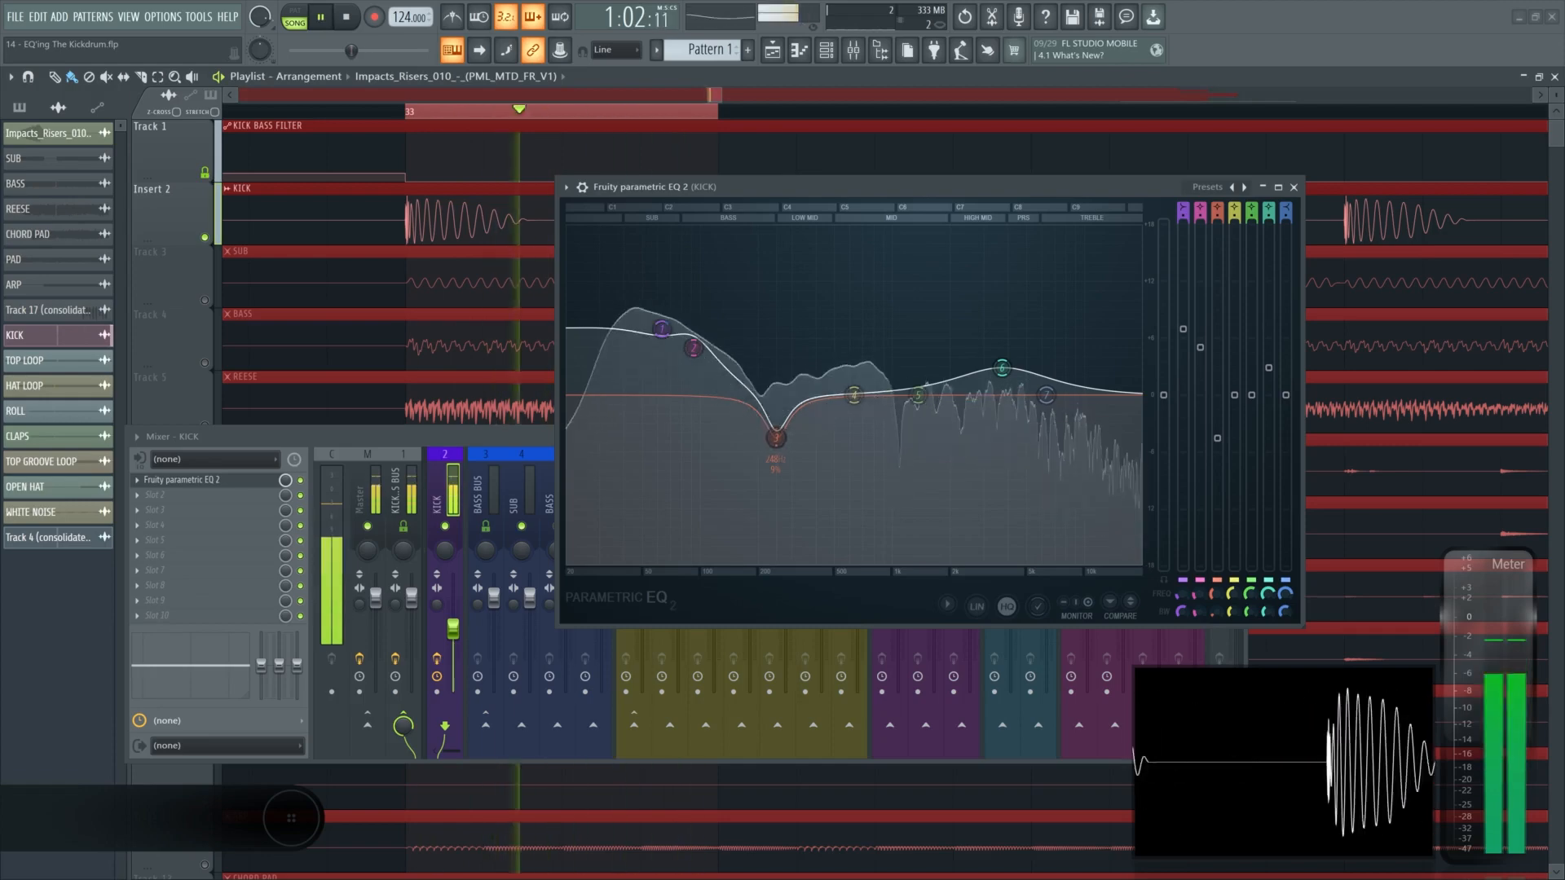
Compare band 3 at 0 dB, settle its cut at -4.0 dB, and reduce band 6's boost to about 1.2 dB
{"action": "left_click_drag", "start_coordinate": [775, 438], "coordinate": [775, 399]}
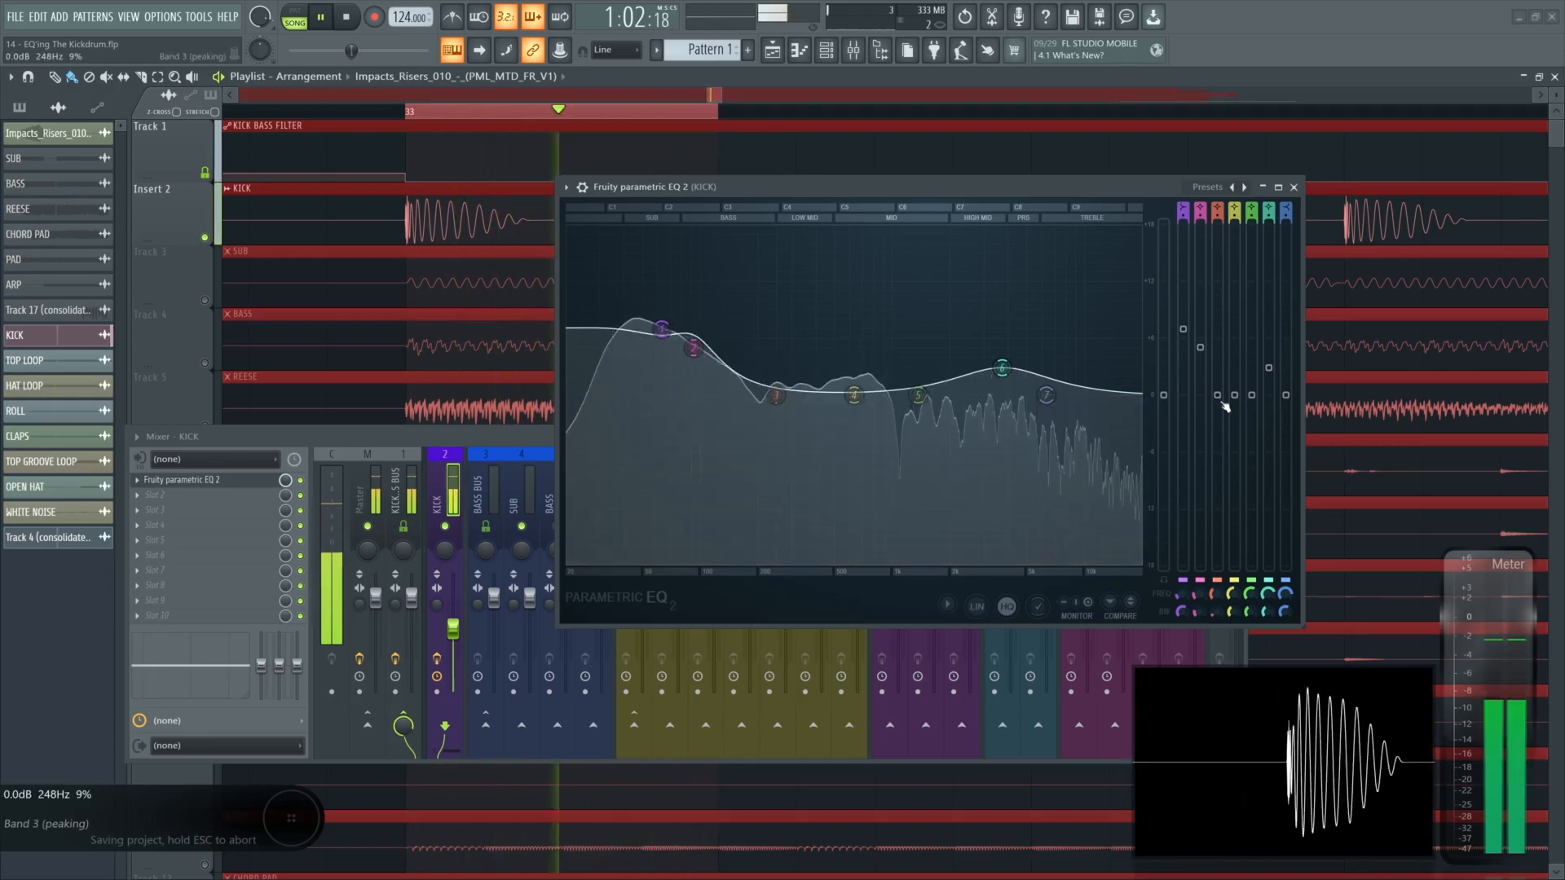
{"action": "left_click_drag", "start_coordinate": [1218, 396], "coordinate": [1218, 450]}
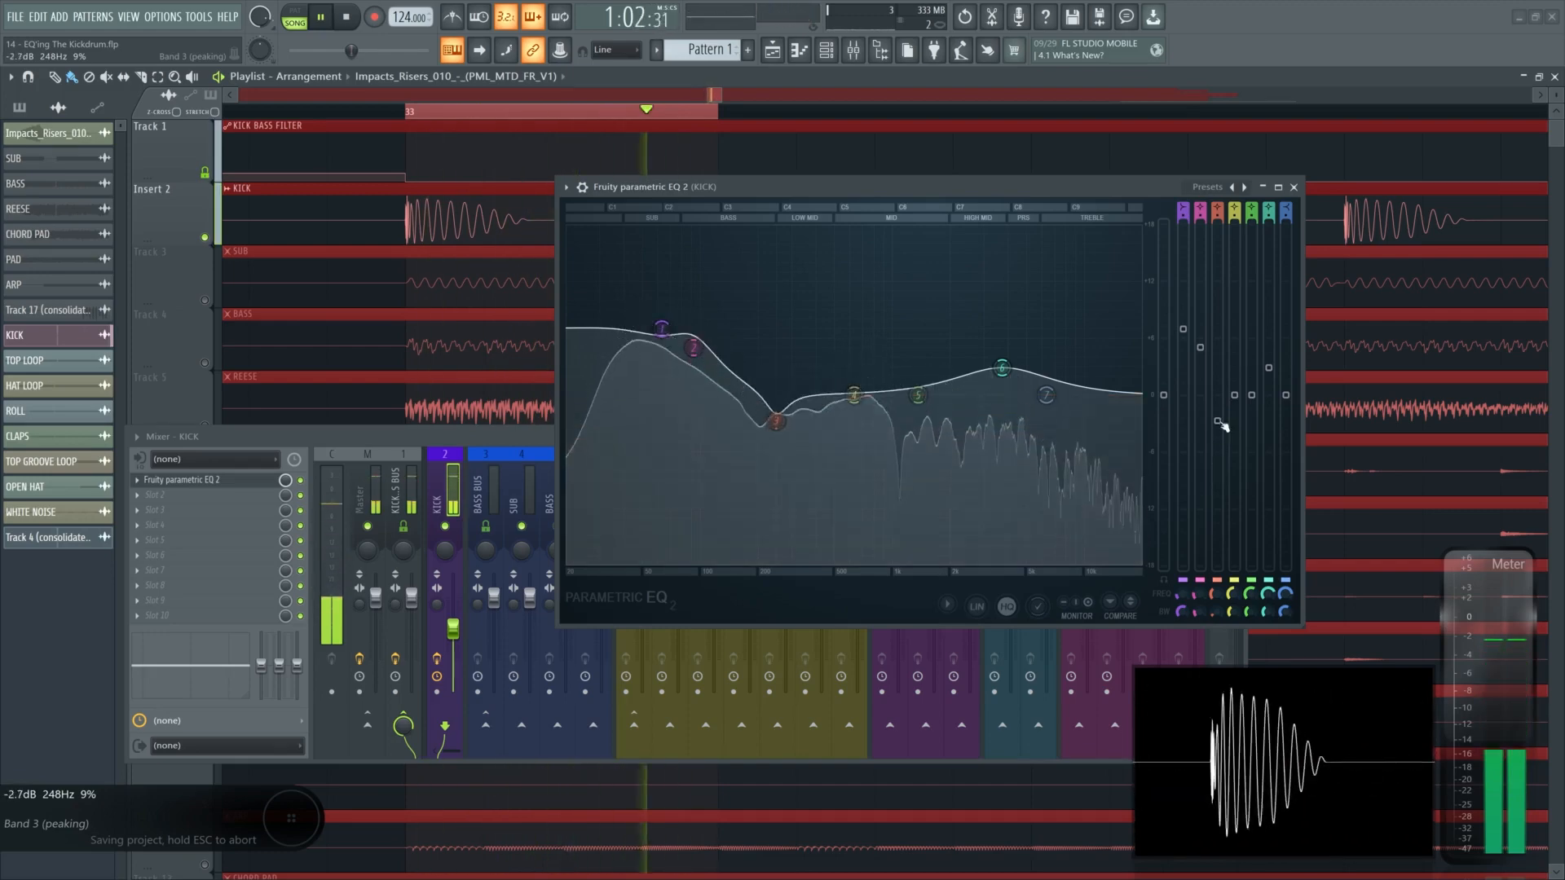
{"action": "left_click_drag", "start_coordinate": [1267, 367], "coordinate": [1269, 379]}
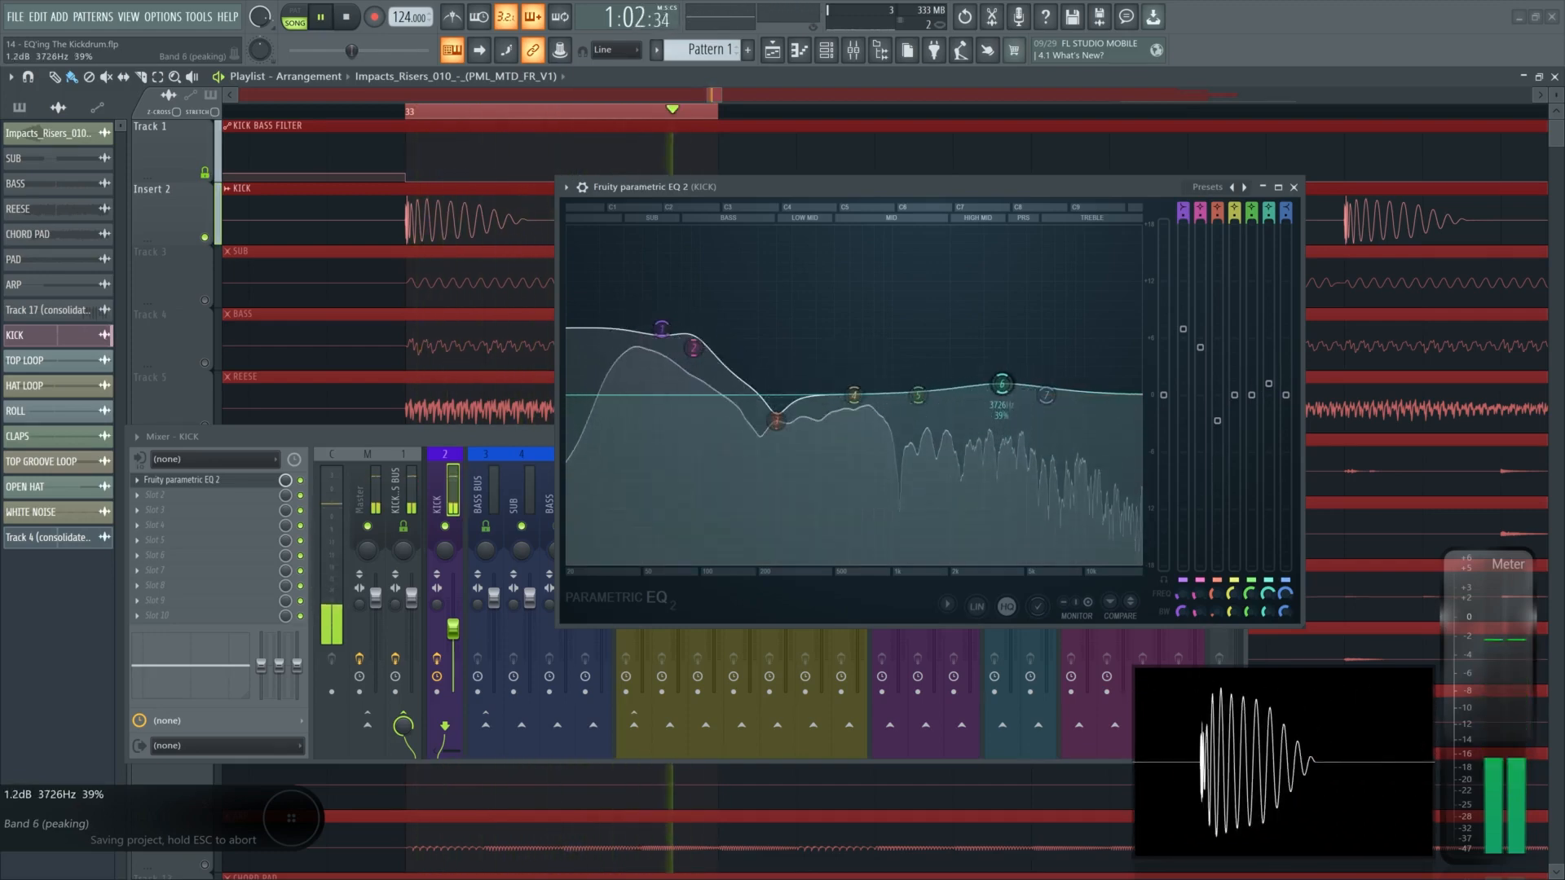
{"action": "left_click_drag", "start_coordinate": [1217, 421], "coordinate": [1217, 433]}
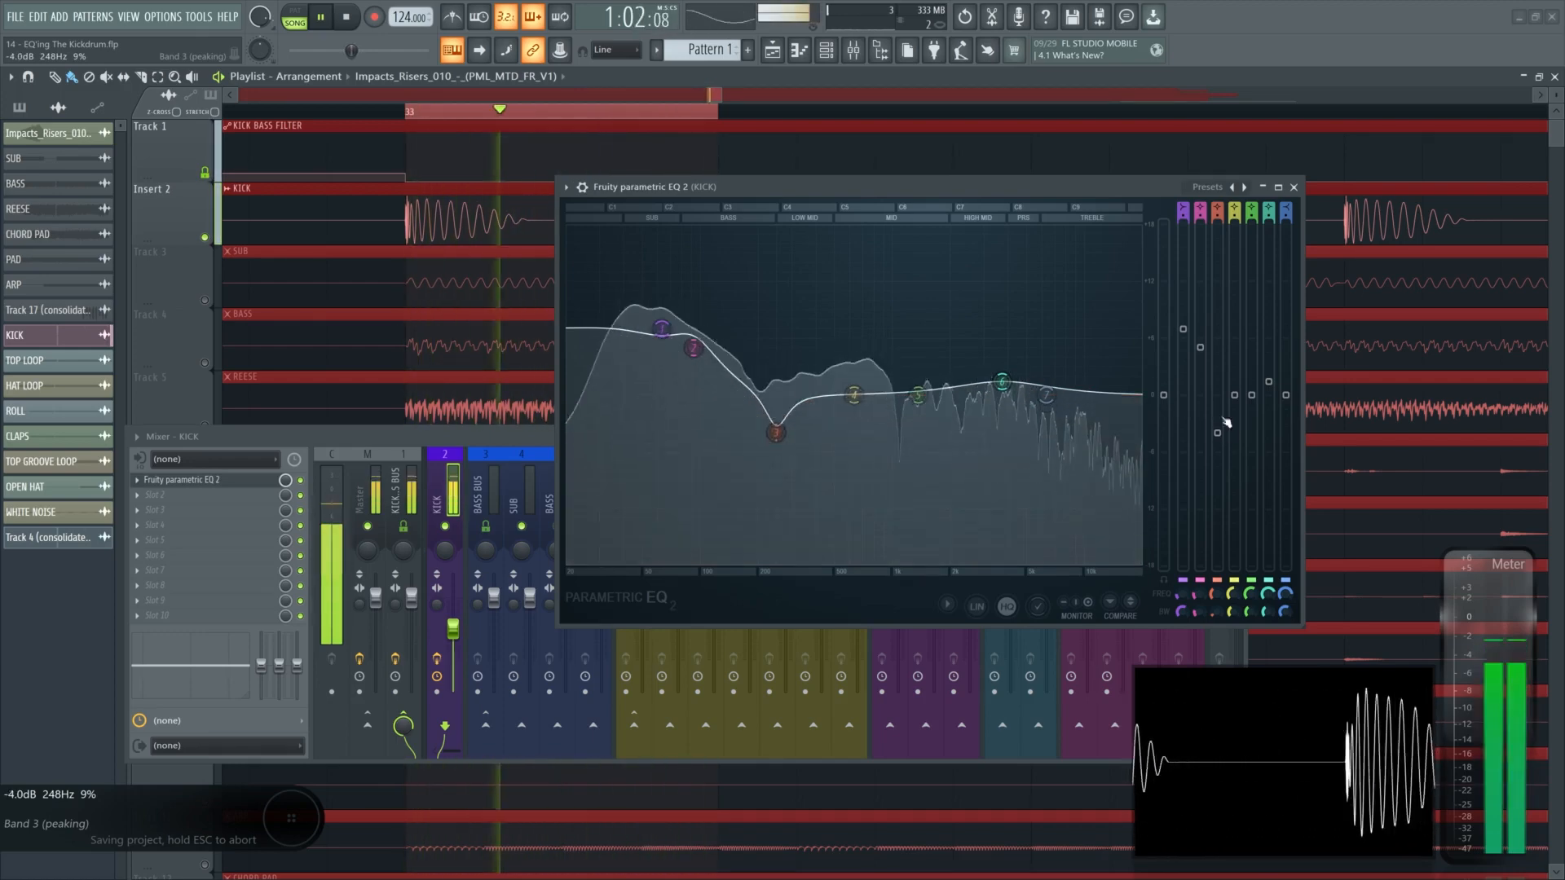
Audition the kick with its mixer fader raised to 0.0 dB, and return the fader to -8.0 dB
{"action": "key", "text": "space"}
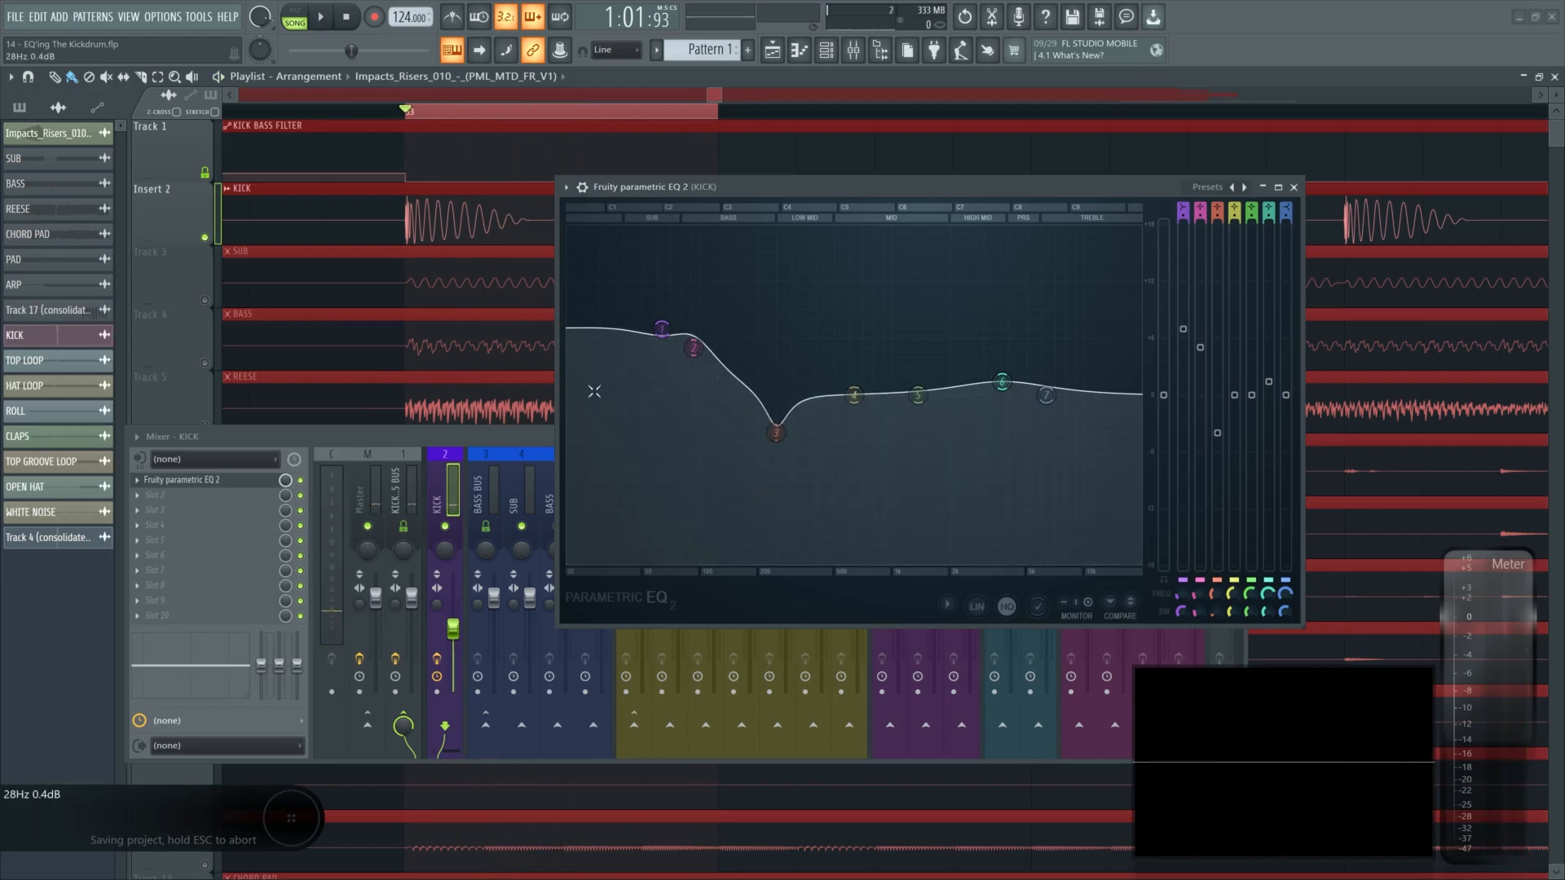
{"action": "left_click", "coordinate": [310, 483]}
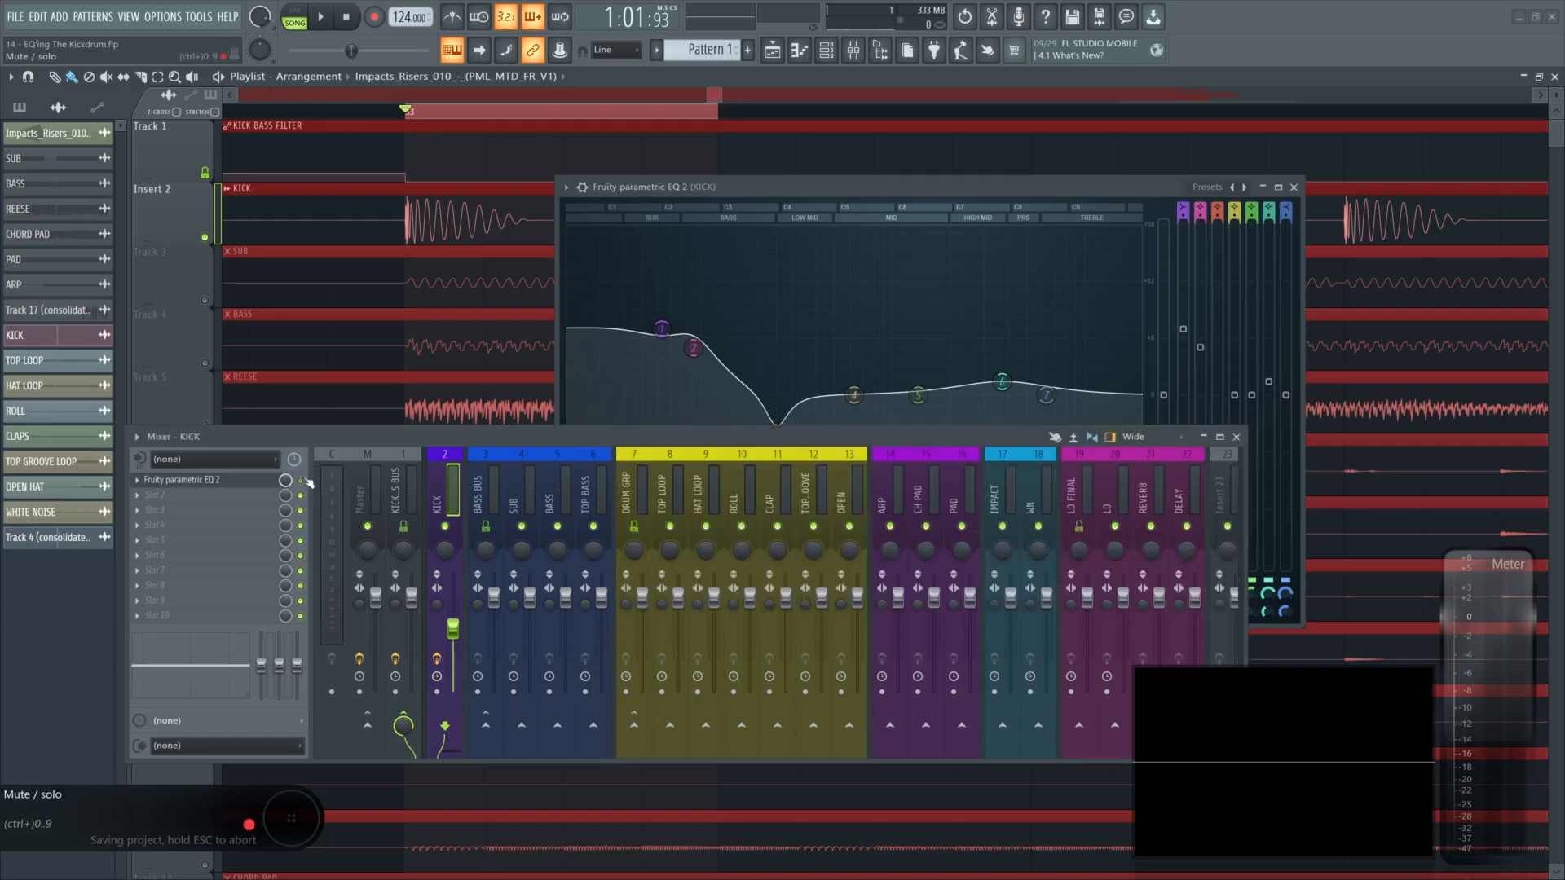
{"action": "key", "text": "space"}
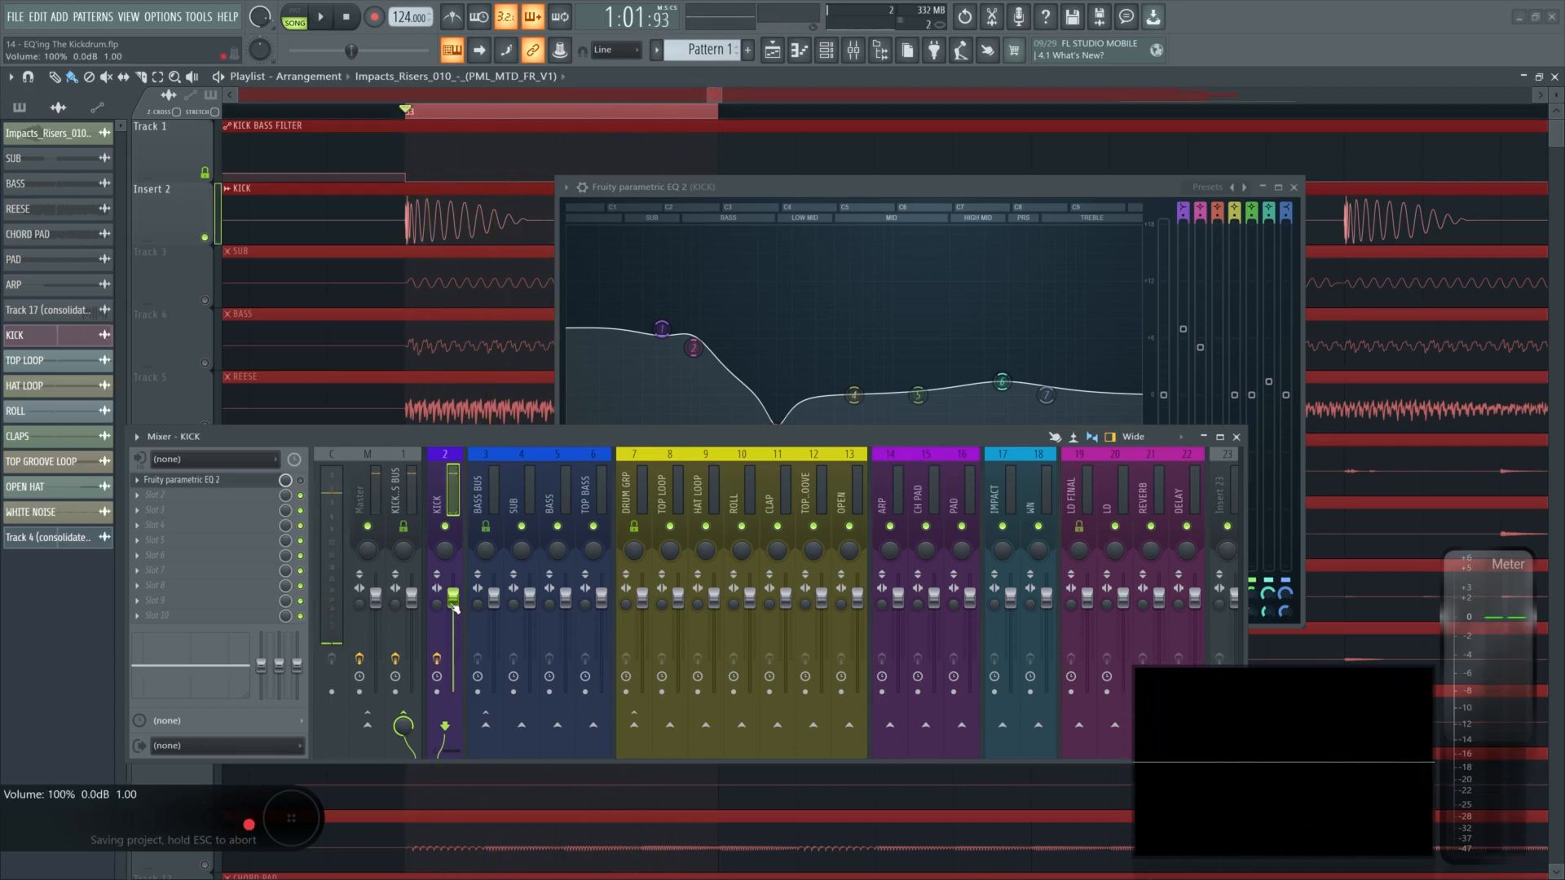
{"action": "key", "text": "space"}
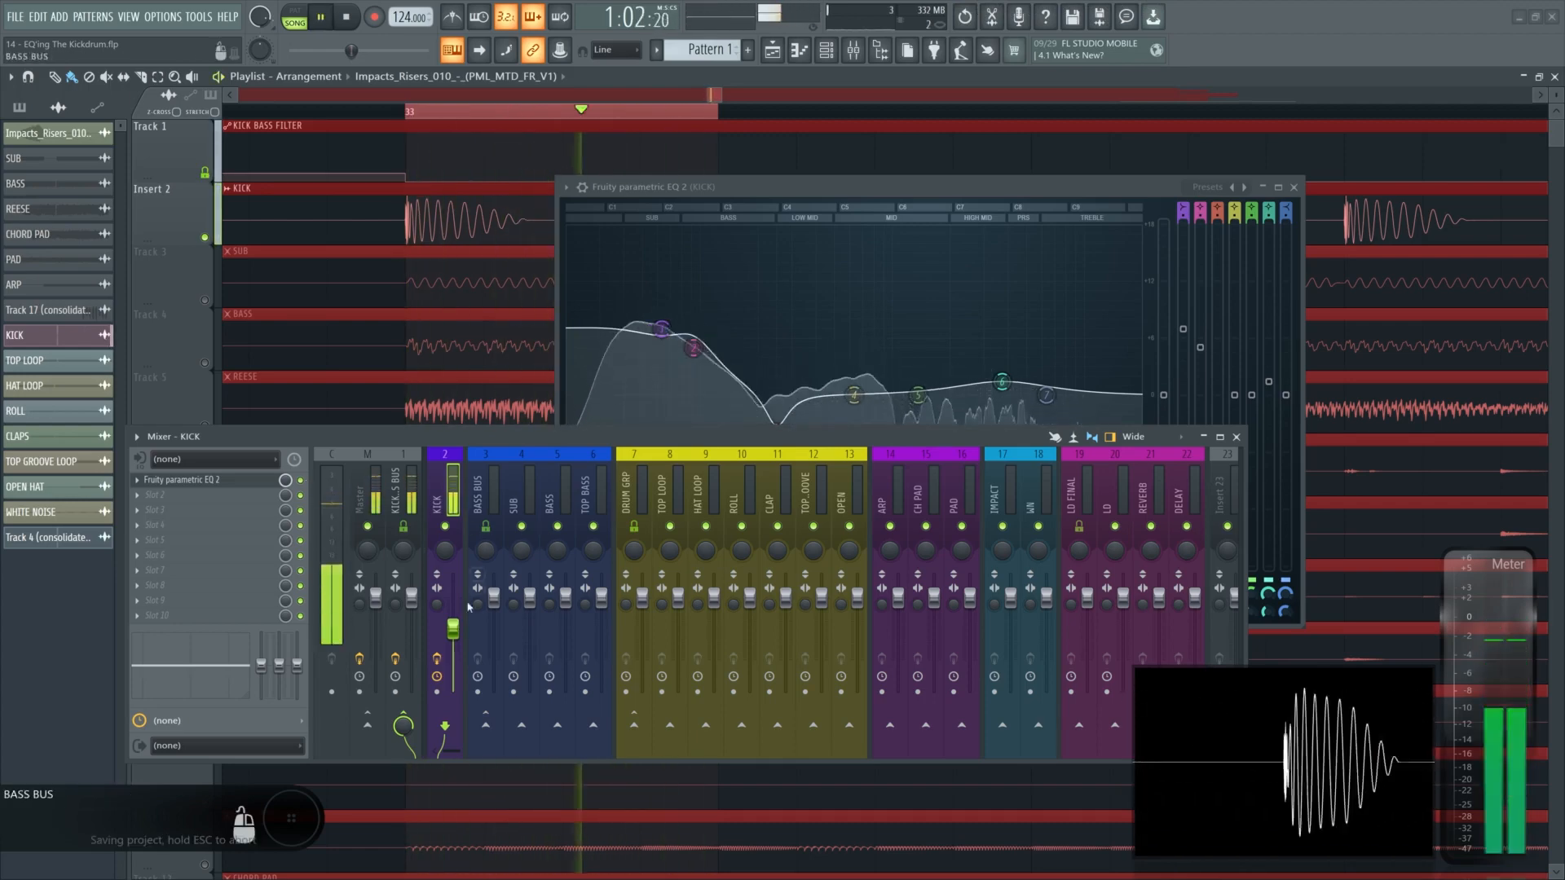
{"action": "key", "text": "space"}
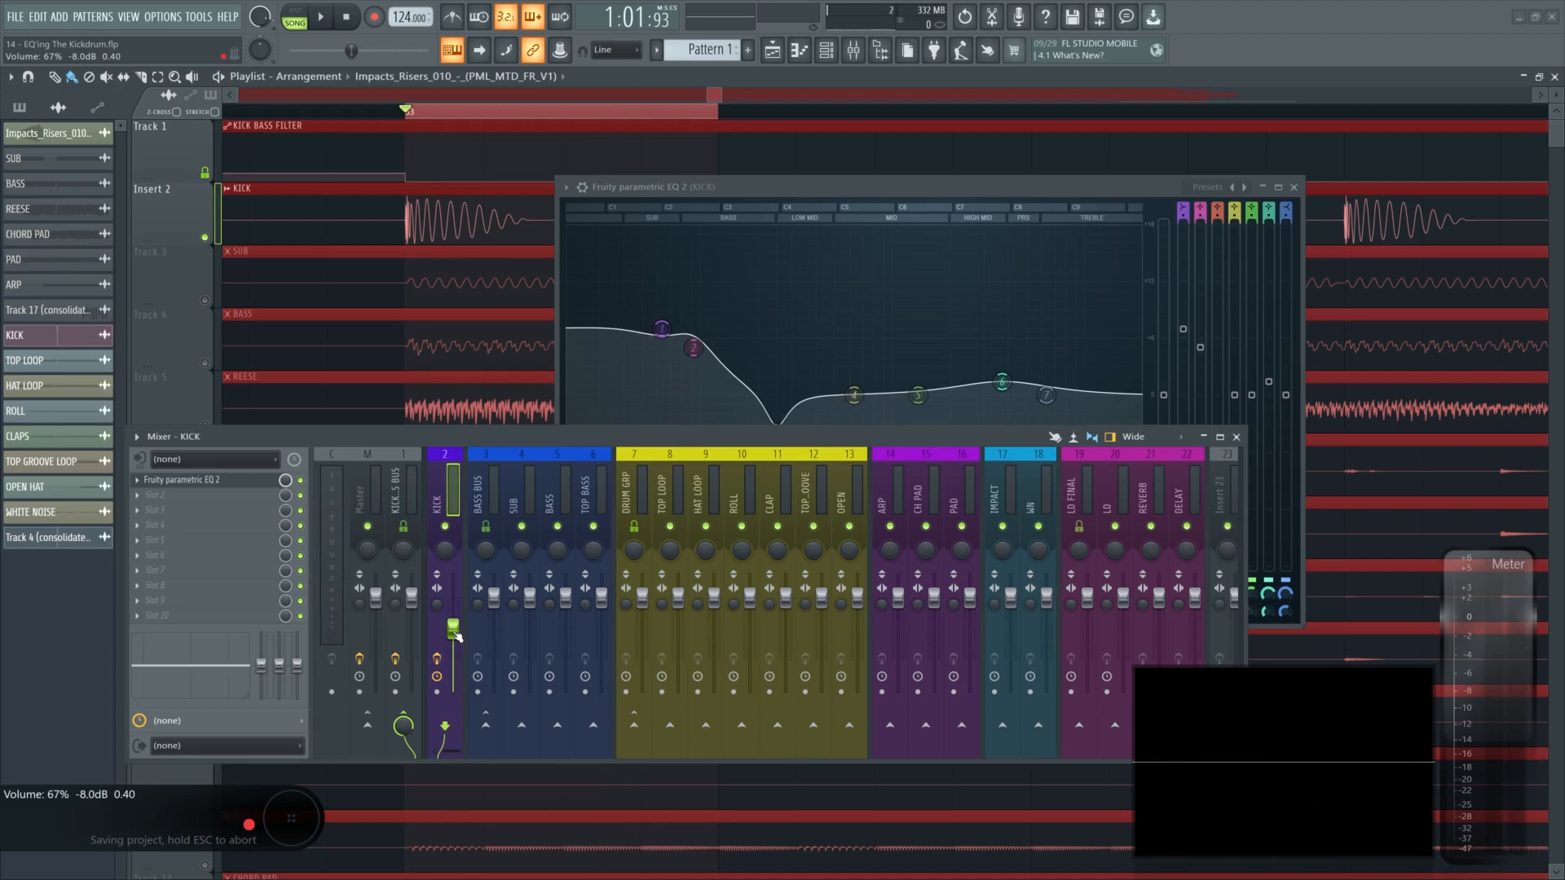
Try an exaggerated 8.0 dB boost on band 6 at 3726 Hz of the kick EQ and play the kick
{"action": "left_click", "coordinate": [598, 193]}
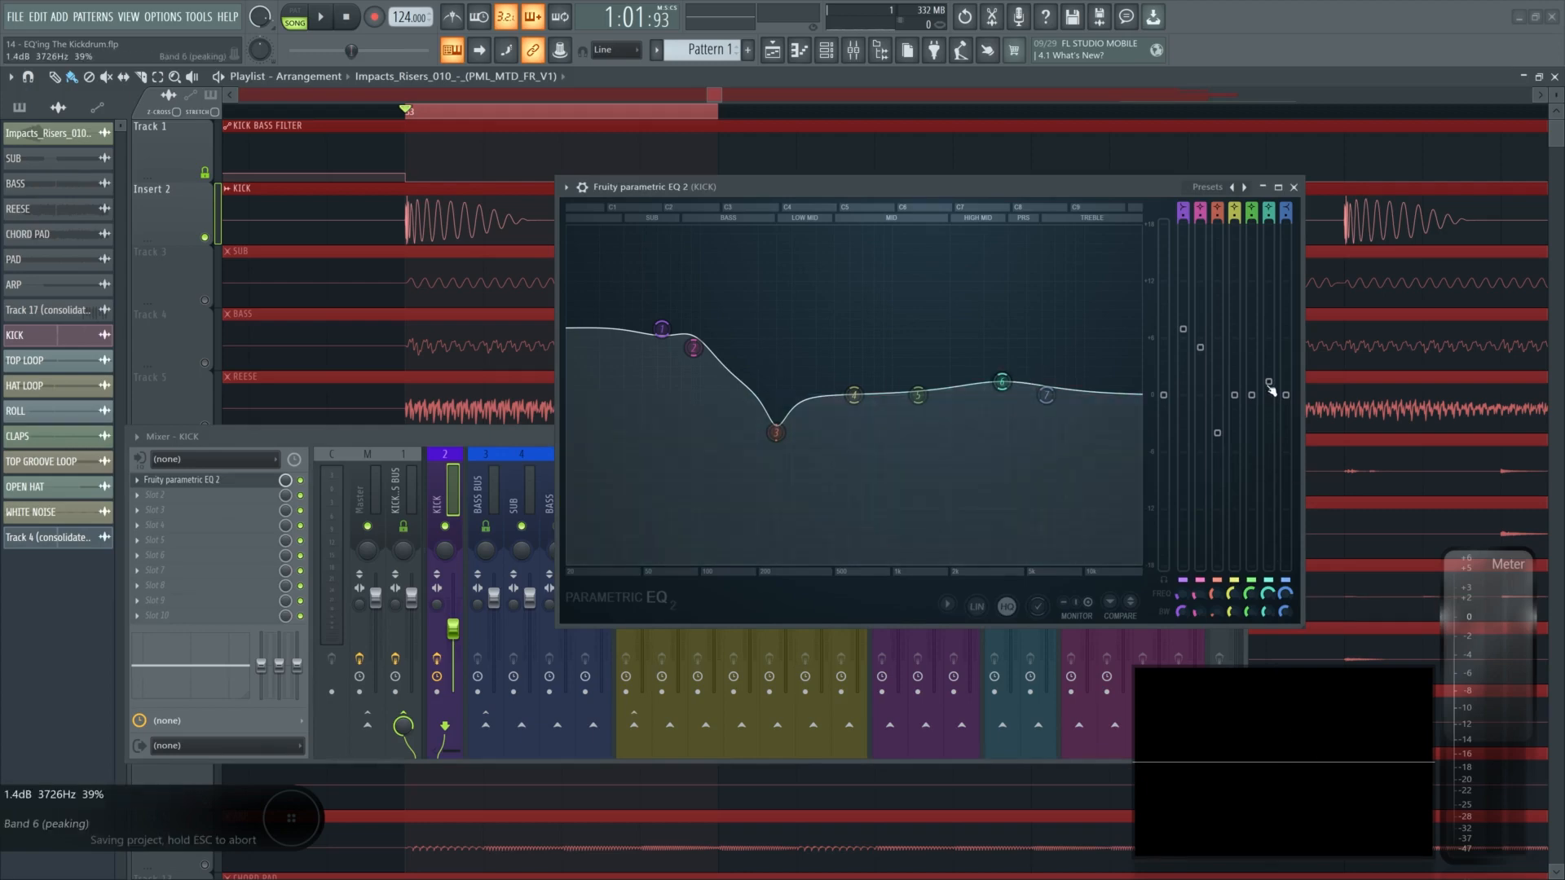
{"action": "left_click_drag", "start_coordinate": [1269, 382], "coordinate": [1268, 319]}
{"action": "key", "text": "space"}
{"action": "key", "text": "space"}
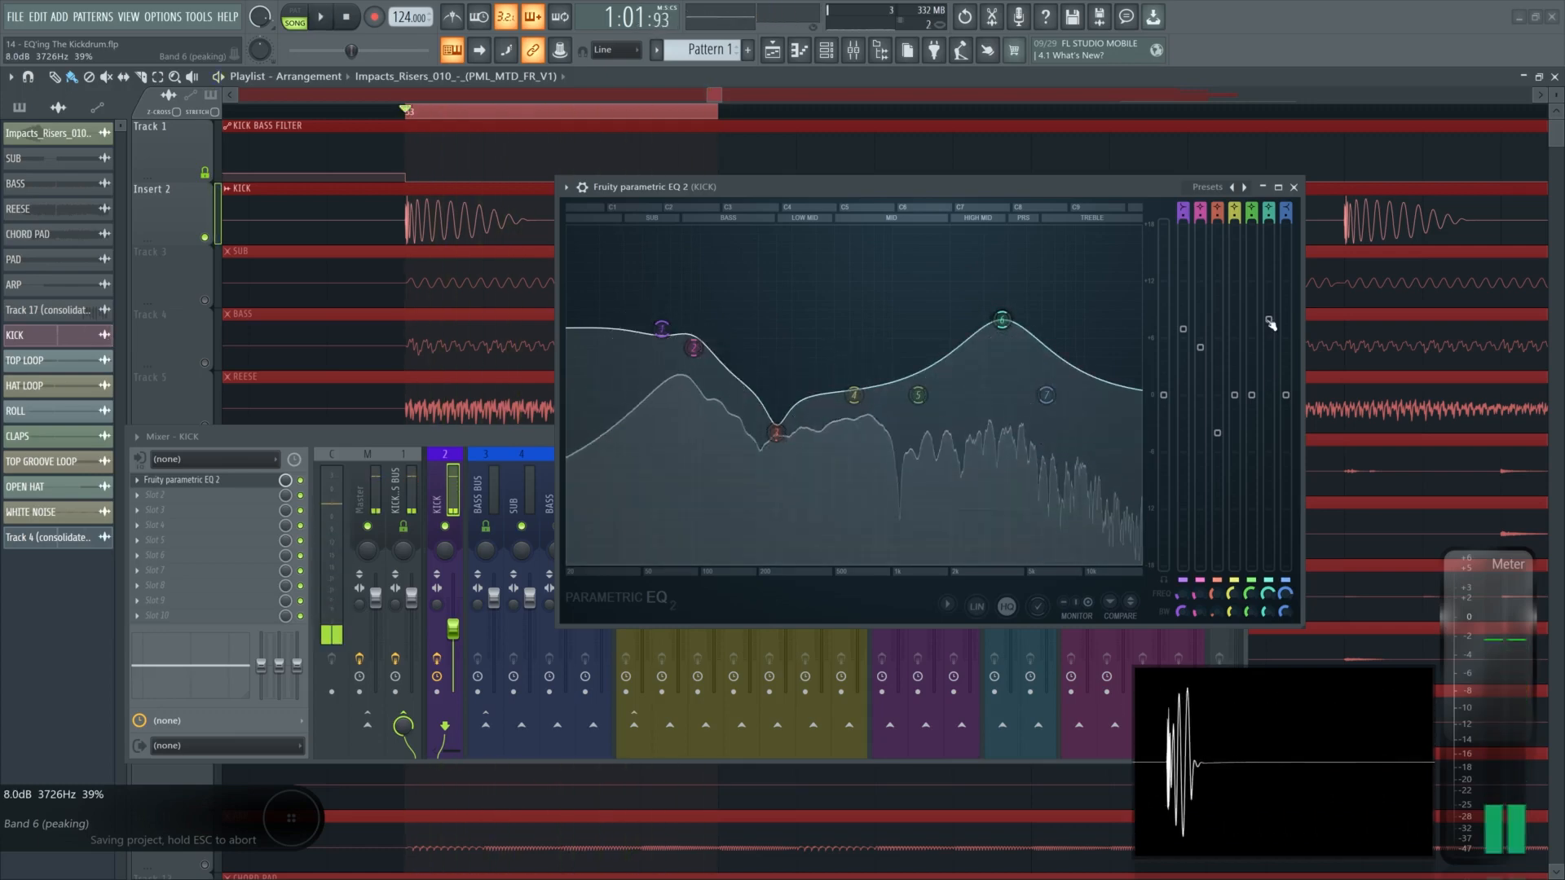
Reduce band 6 to a slight boost at about 3756 Hz and audition the kick between adjustments
{"action": "left_click_drag", "start_coordinate": [1002, 320], "coordinate": [1012, 367]}
{"action": "key", "text": "space"}
{"action": "key", "text": "space"}
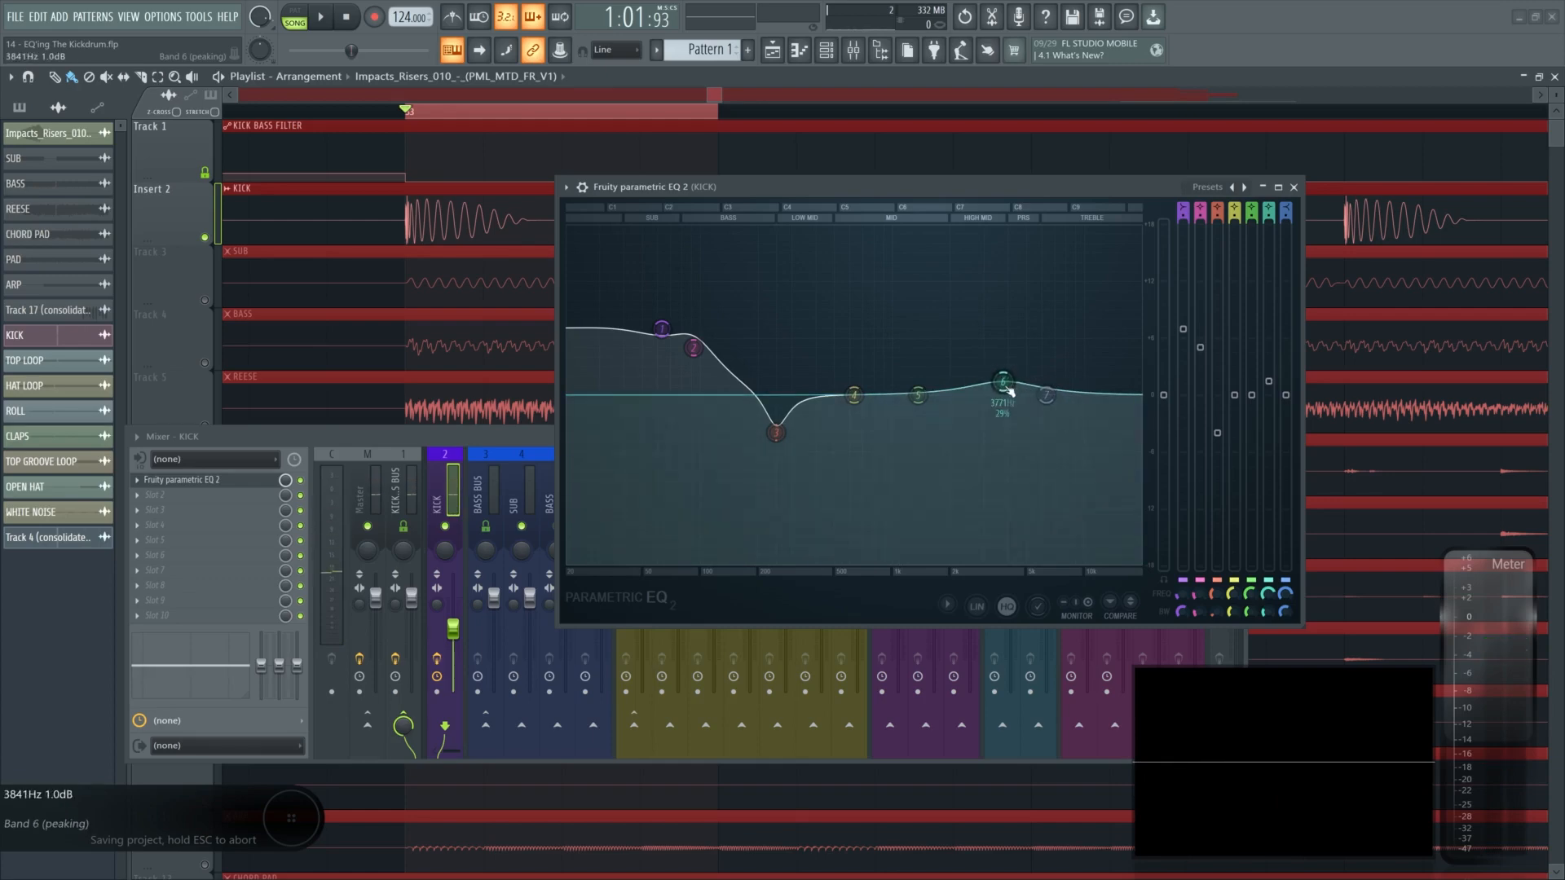
{"action": "key", "text": "space"}
{"action": "left_click_drag", "start_coordinate": [1009, 390], "coordinate": [1003, 385]}
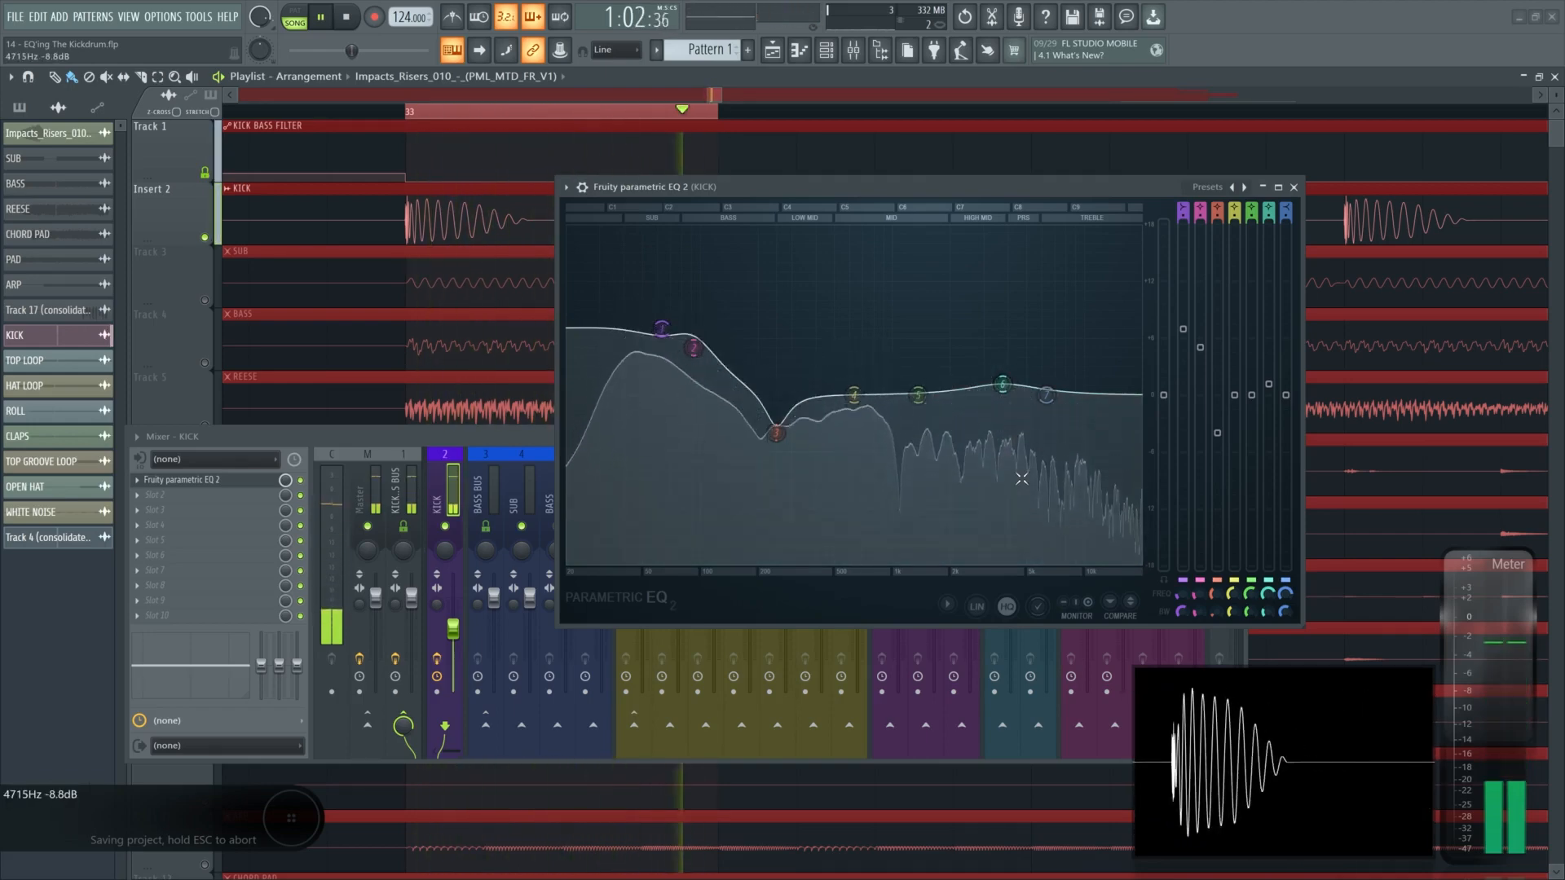
{"action": "key", "text": "space"}
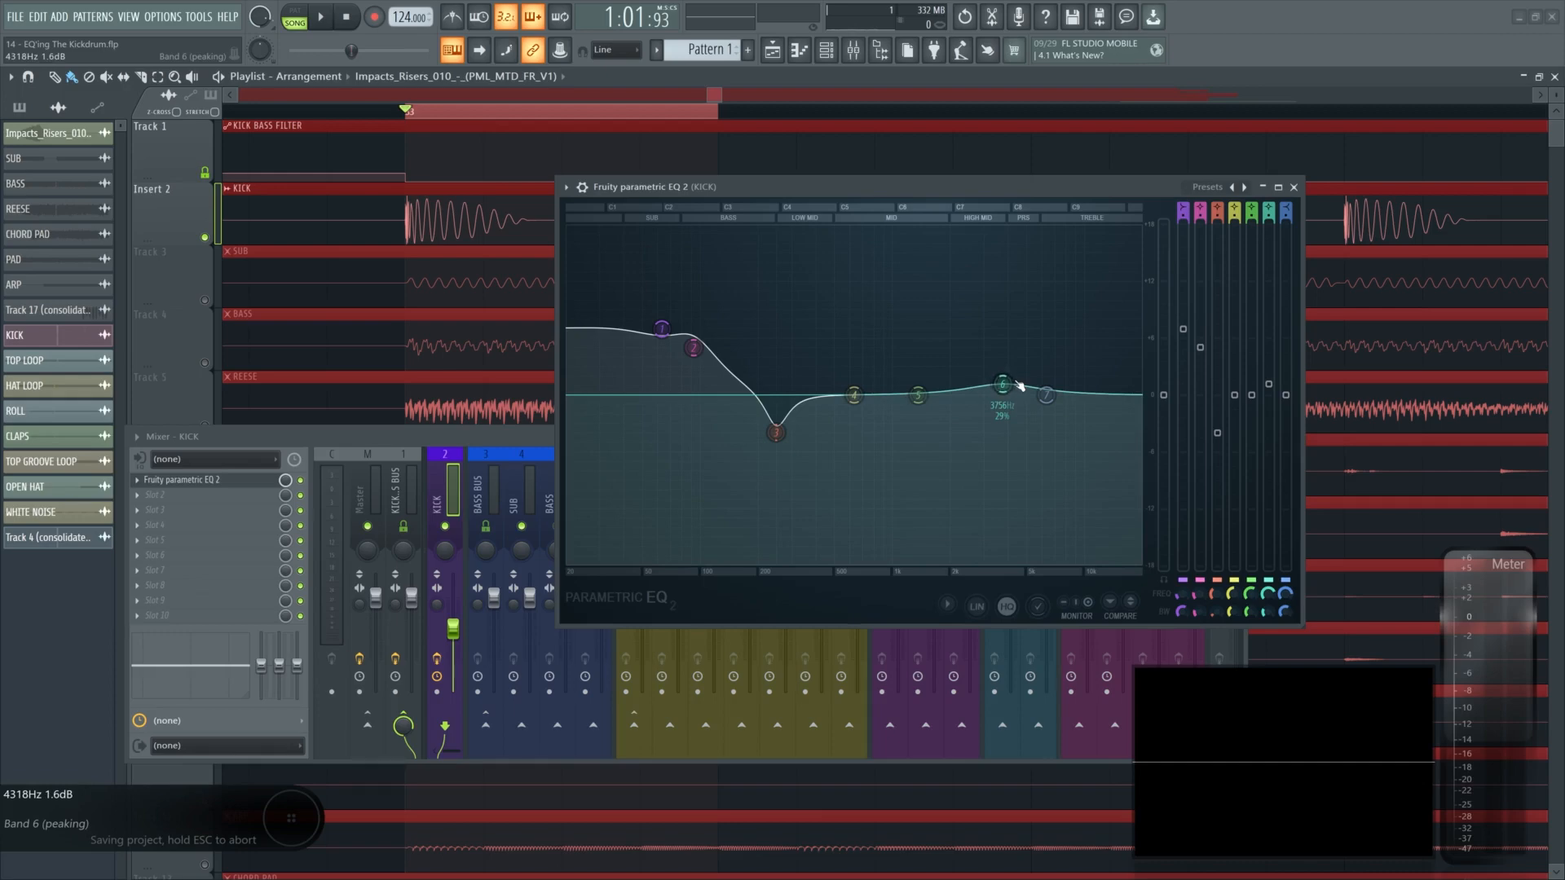
Close the kick EQ and turn off the kick track's solo so that all playlist tracks are unmuted
{"action": "left_click", "coordinate": [1293, 187]}
{"action": "scroll", "coordinate": [815, 310], "scroll_direction": "up", "scroll_amount": 3}
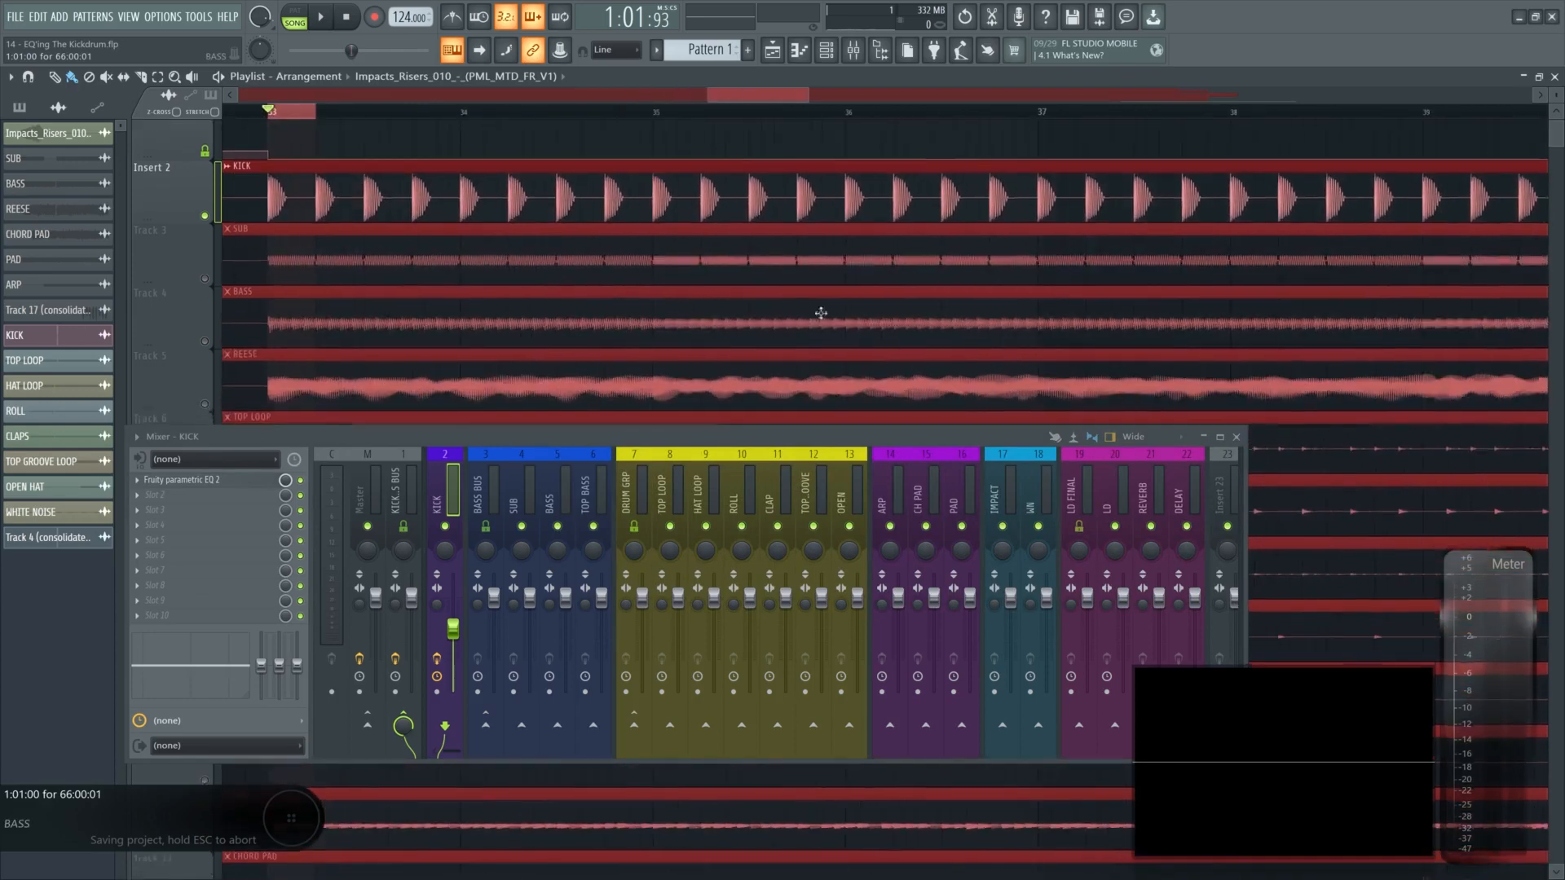
{"action": "left_click_drag", "start_coordinate": [821, 313], "coordinate": [793, 312]}
{"action": "right_click", "coordinate": [204, 279]}
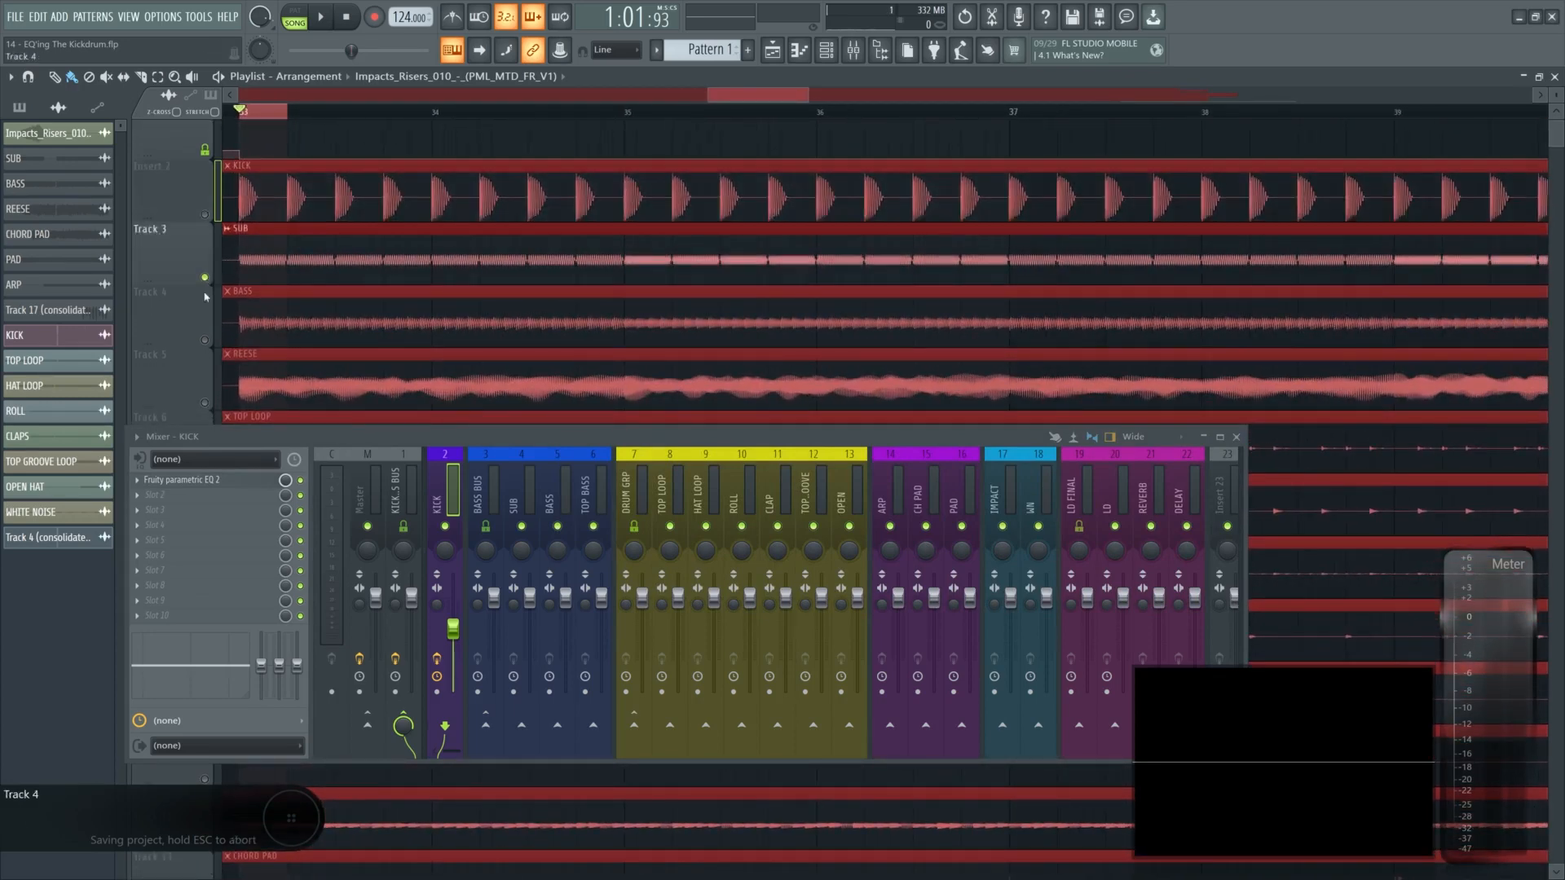
{"action": "right_click", "coordinate": [204, 340]}
{"action": "right_click", "coordinate": [205, 402]}
{"action": "right_click", "coordinate": [205, 278]}
{"action": "right_click", "coordinate": [206, 279]}
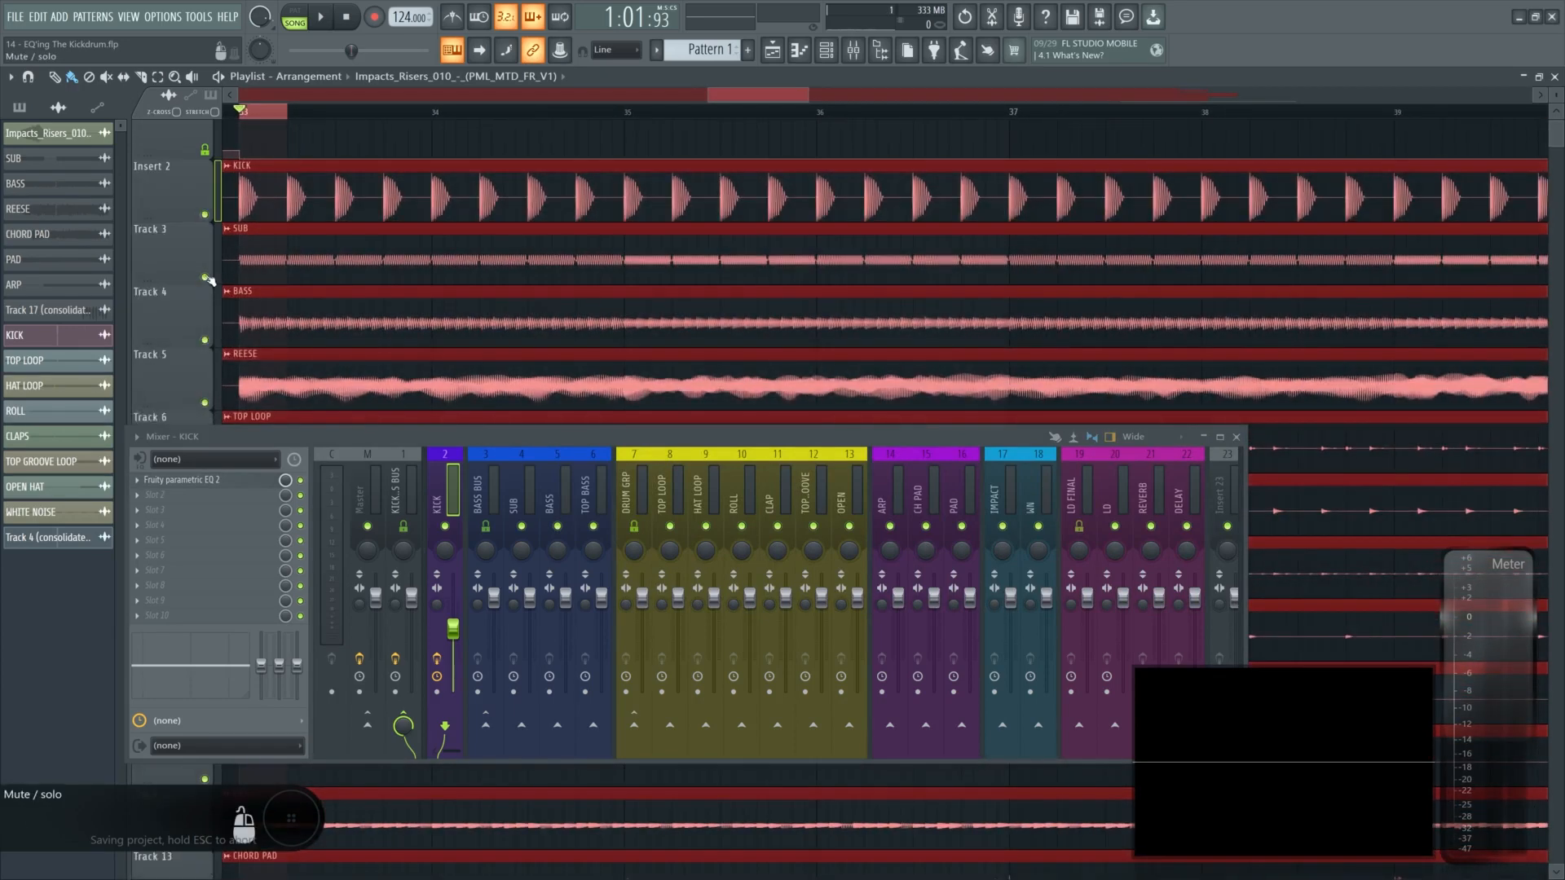